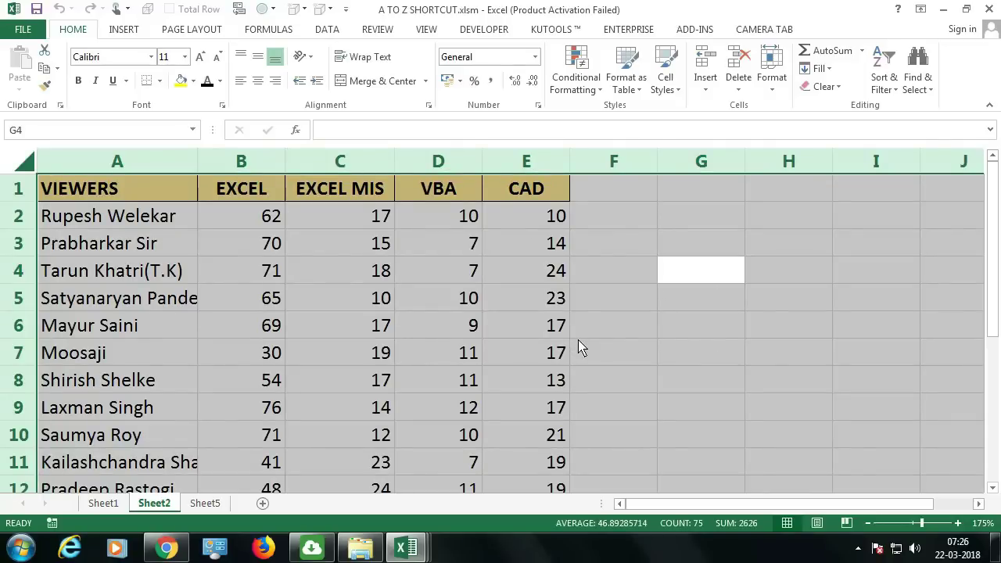
Step: Select the whole data table on Sheet2, starting from cell C5 inside it
left_click(375, 298)
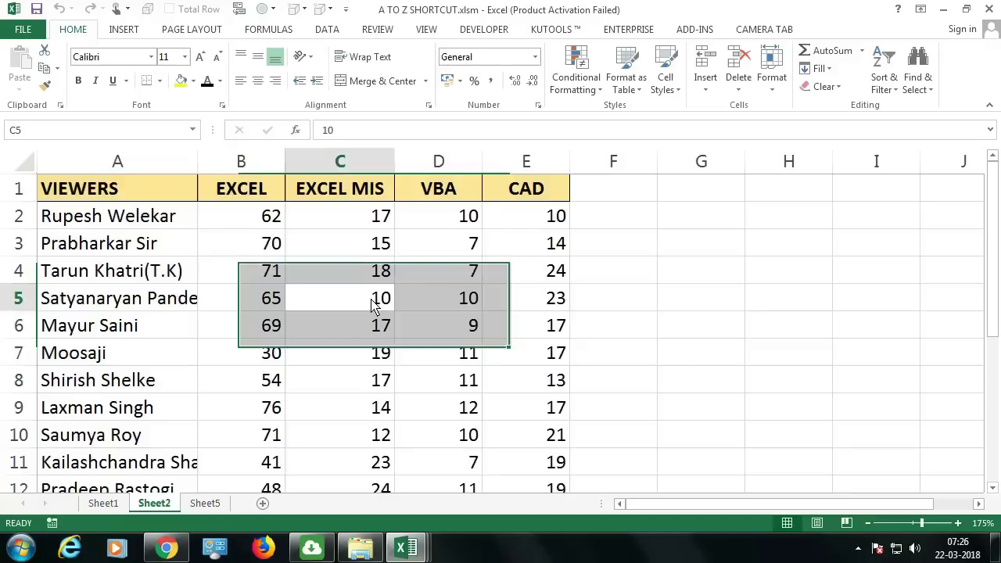
key("ctrl+a")
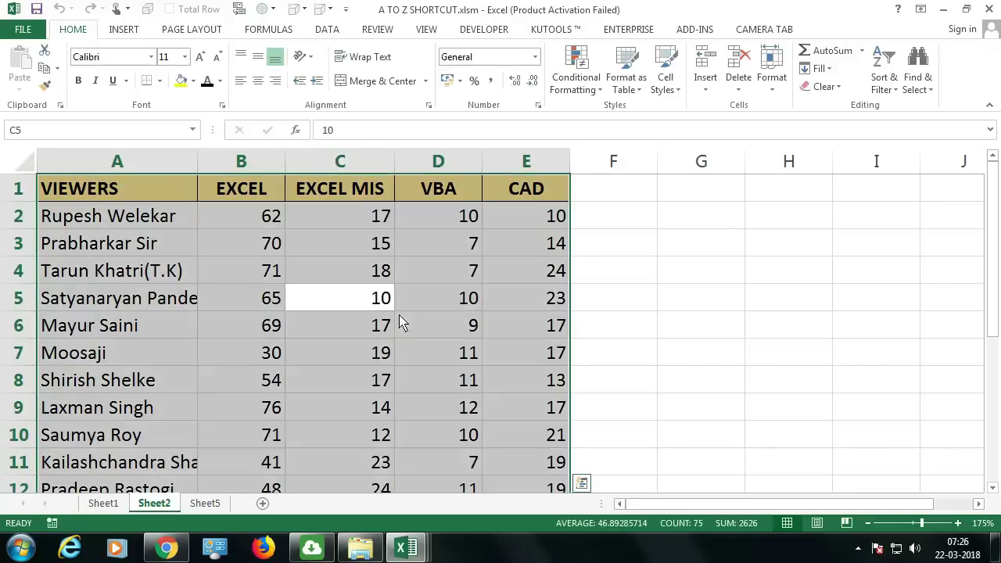
key("ctrl+a")
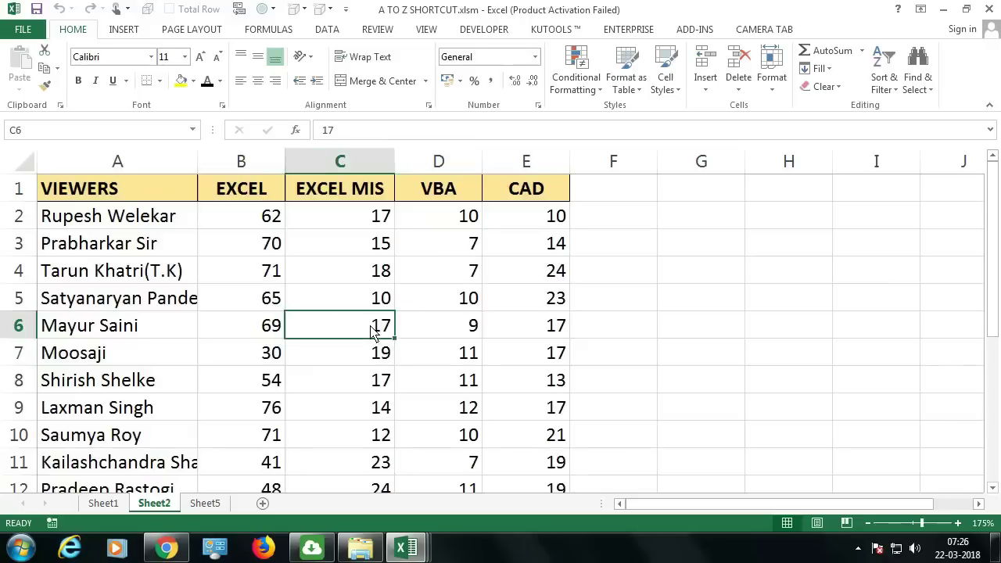
Step: Select the entire worksheet from empty cell G4, and select only the data table from cell C5
left_click(373, 330)
left_click(719, 280)
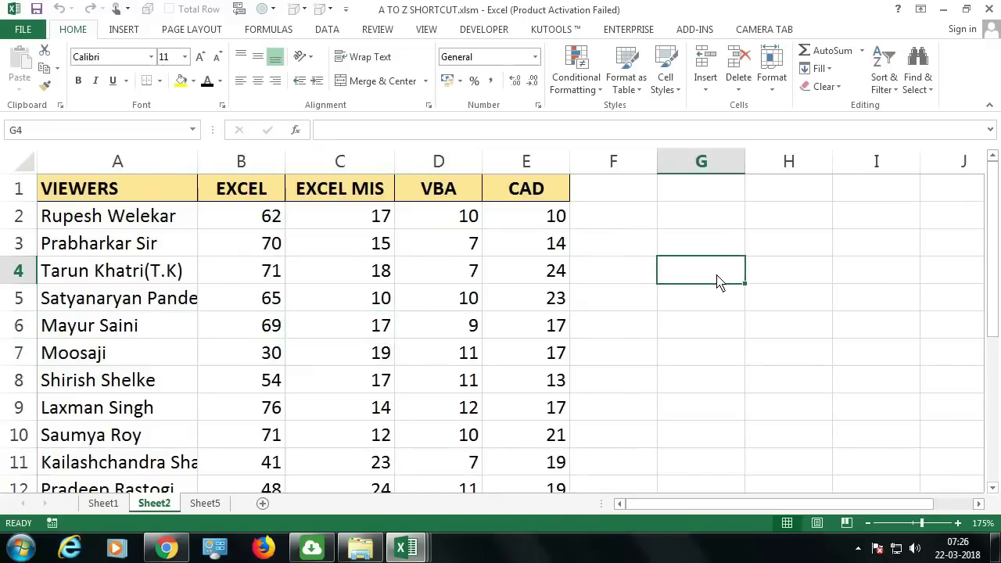
key("ctrl+a")
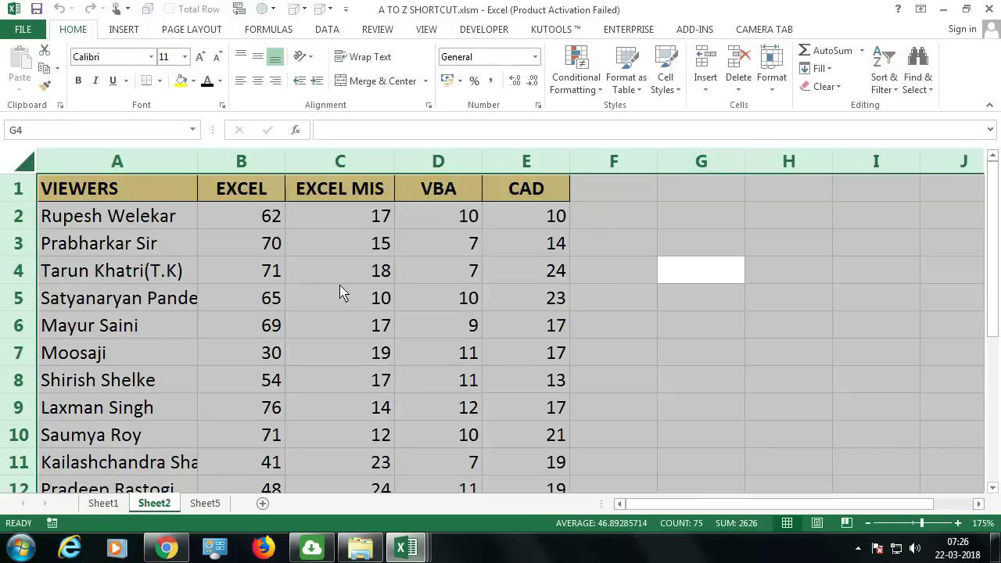
left_click(366, 304)
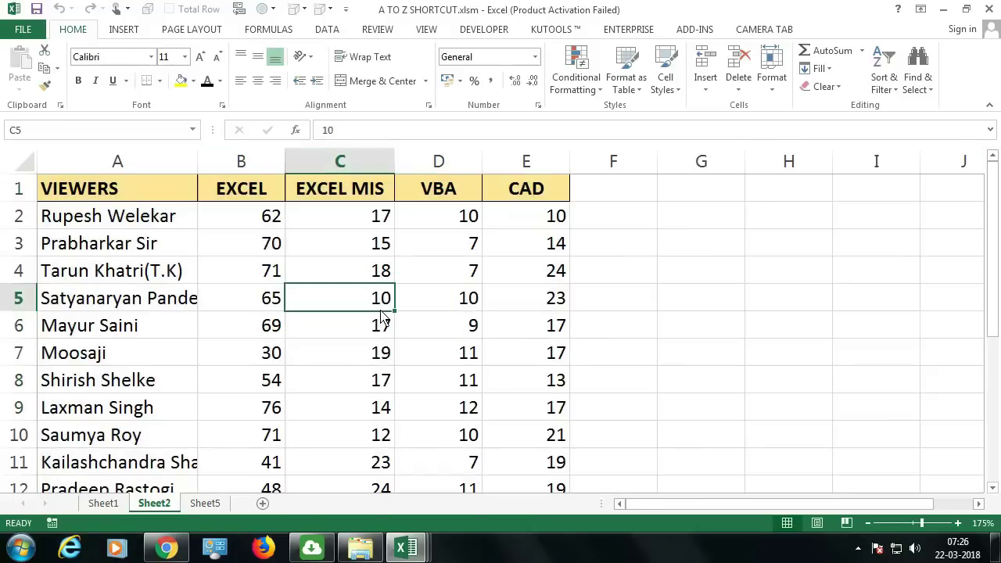
key("ctrl+a")
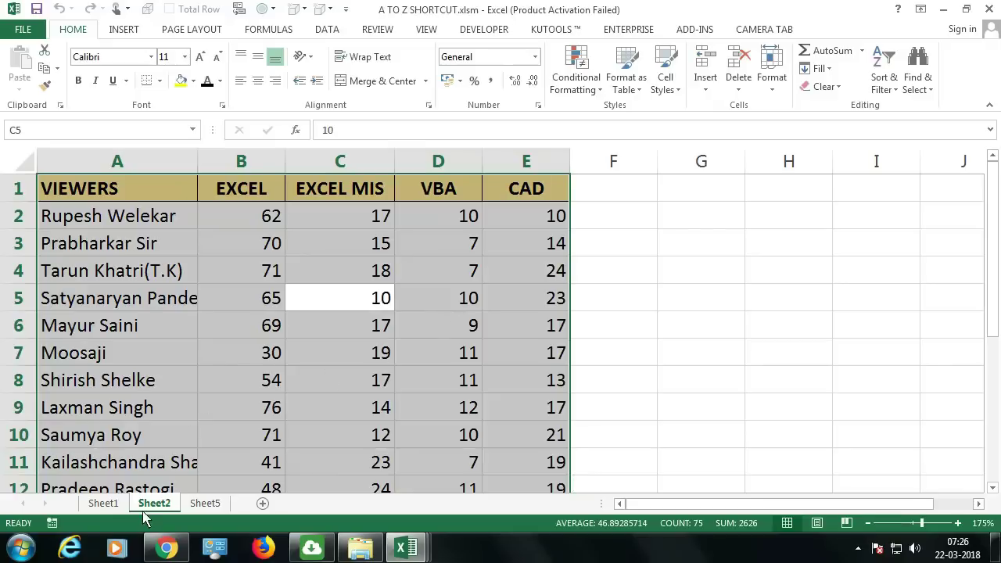
Step: Display the CTRL + B entry in the shortcut chart on Sheet1 and return to Sheet2
left_click(108, 504)
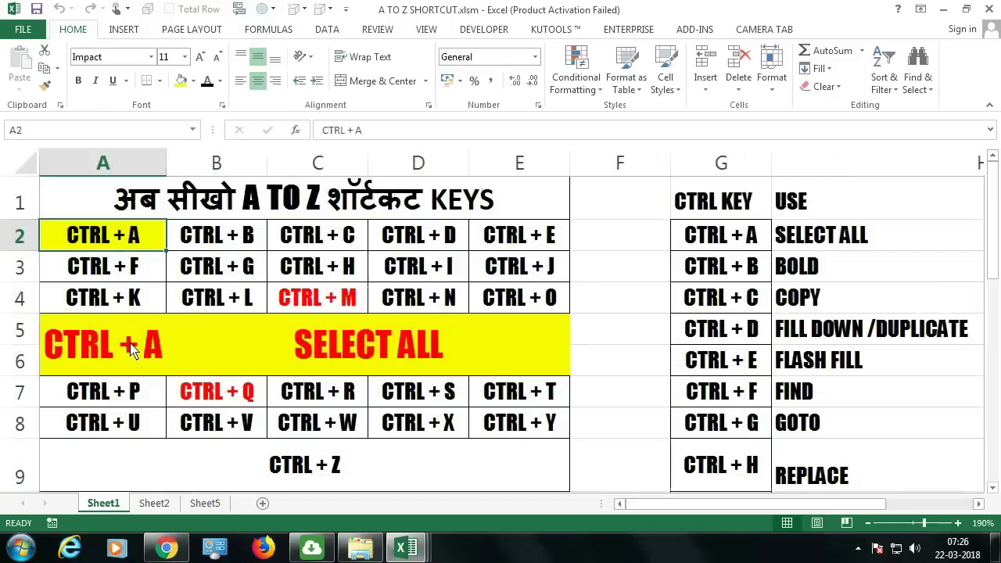
left_click(205, 245)
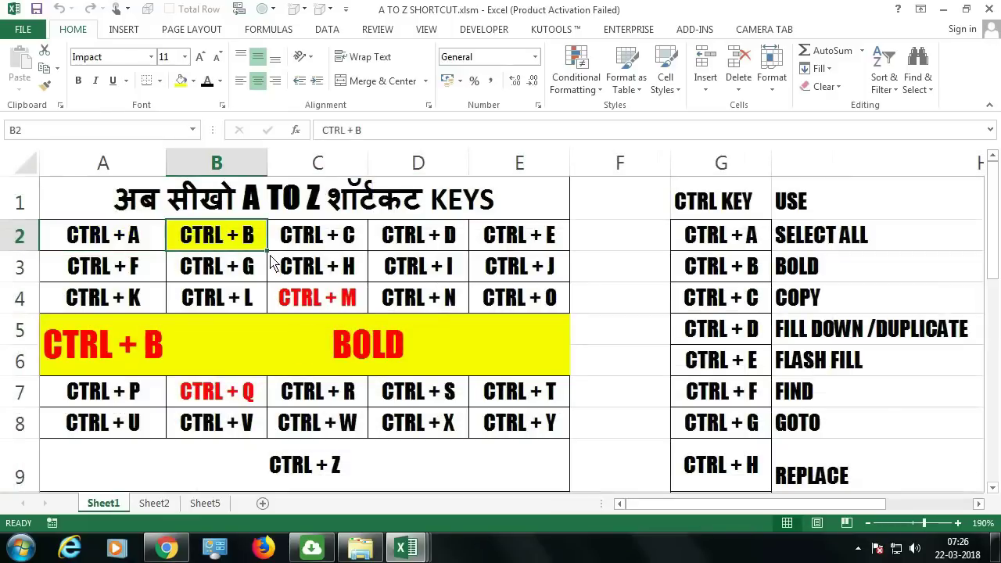
left_click(150, 512)
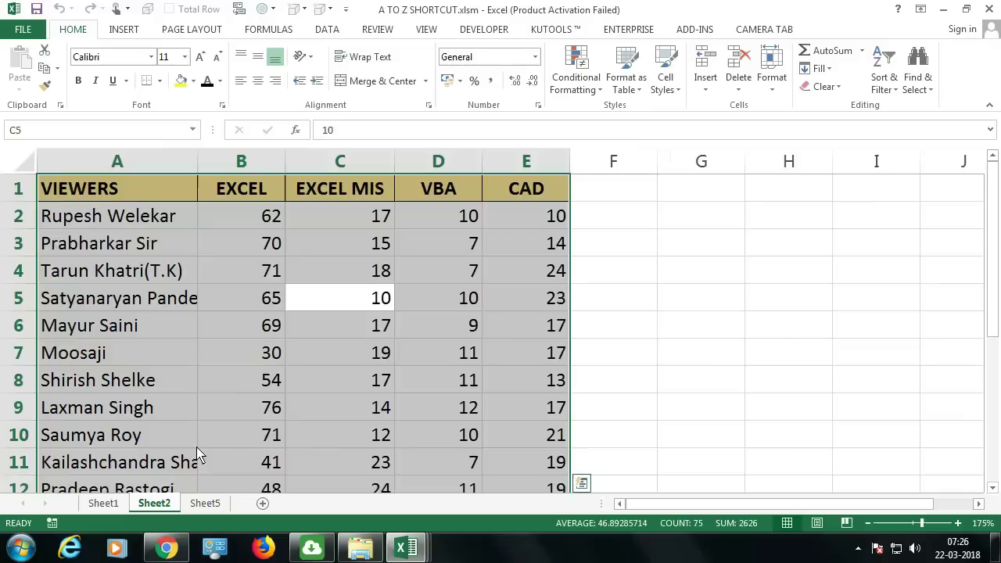
Step: Toggle bold formatting on and off repeatedly for cells A3:E6 of the viewers table
left_click(226, 270)
left_click_drag(94, 243, 259, 297)
left_click_drag(420, 327, 507, 342)
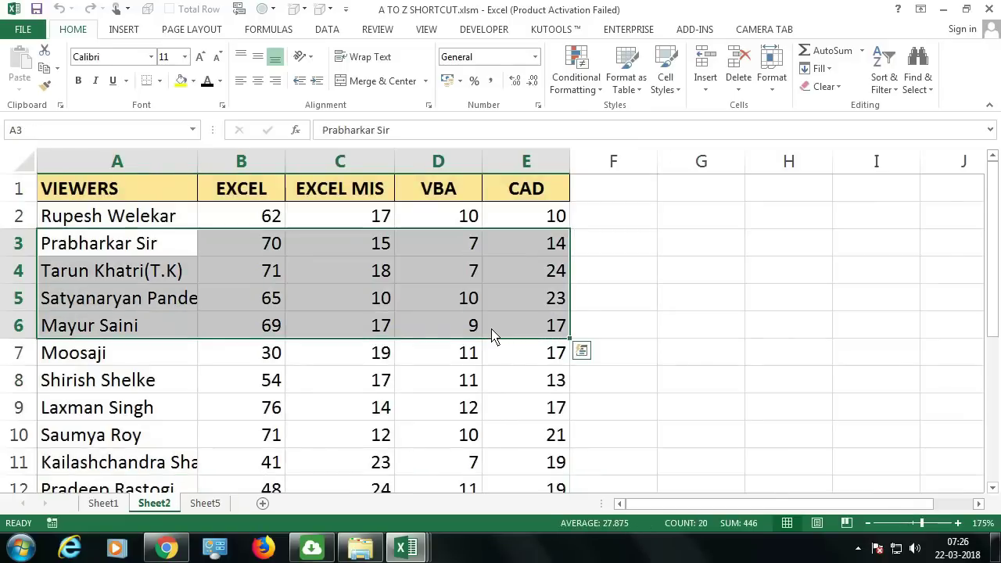
key("ctrl+b")
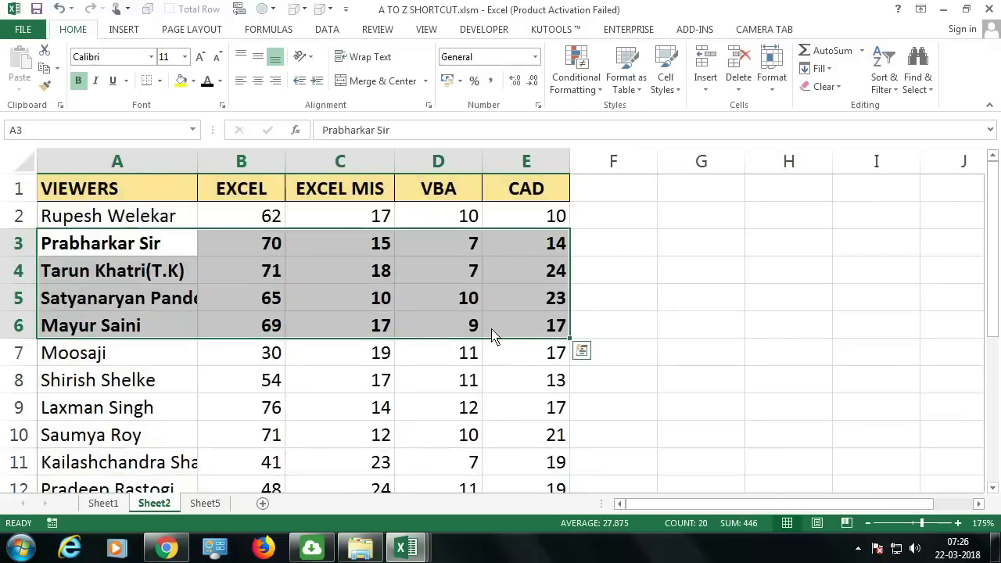
key("ctrl+b")
key("ctrl+b")
key("ctrl+b")
key("ctrl+b")
key("ctrl+b")
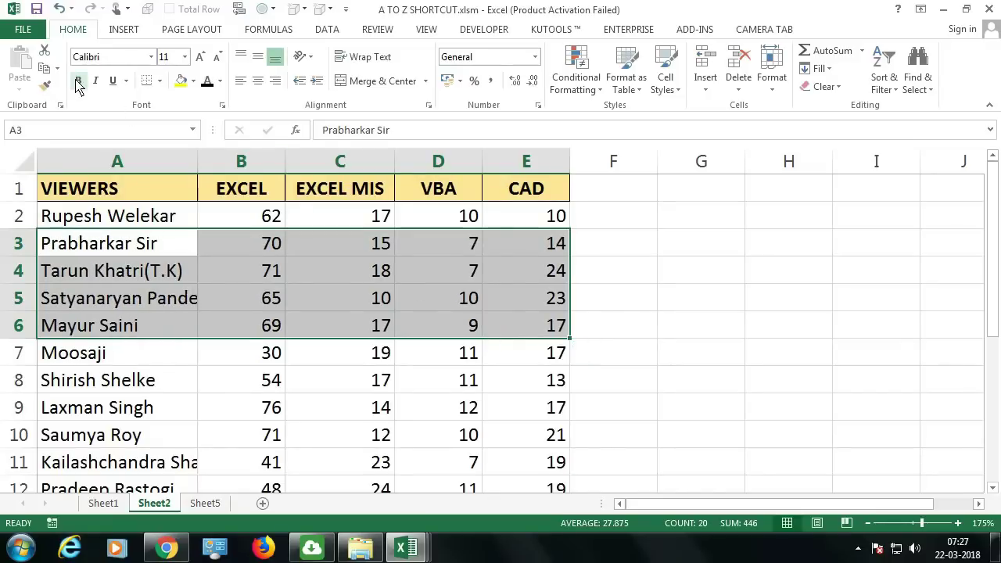
left_click(78, 82)
left_click(78, 81)
Step: Display the CTRL + C entry in the shortcut chart on Sheet1 and return to Sheet2
left_click(105, 503)
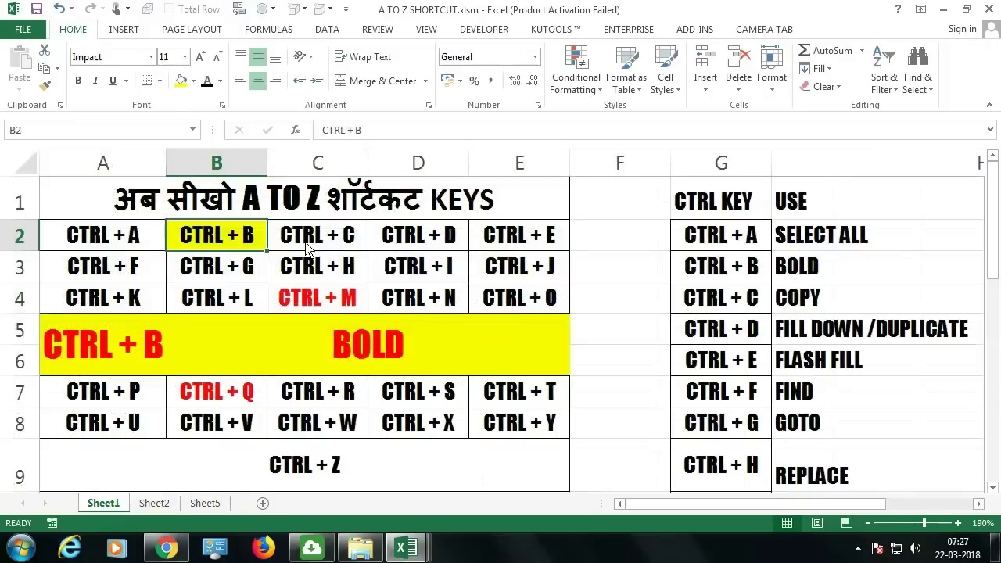
left_click(308, 244)
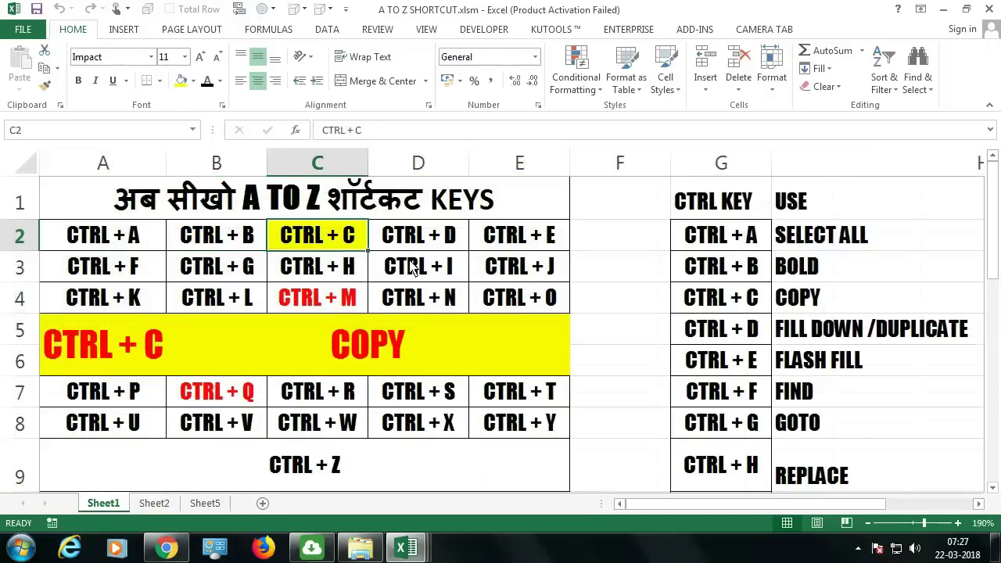
left_click(160, 503)
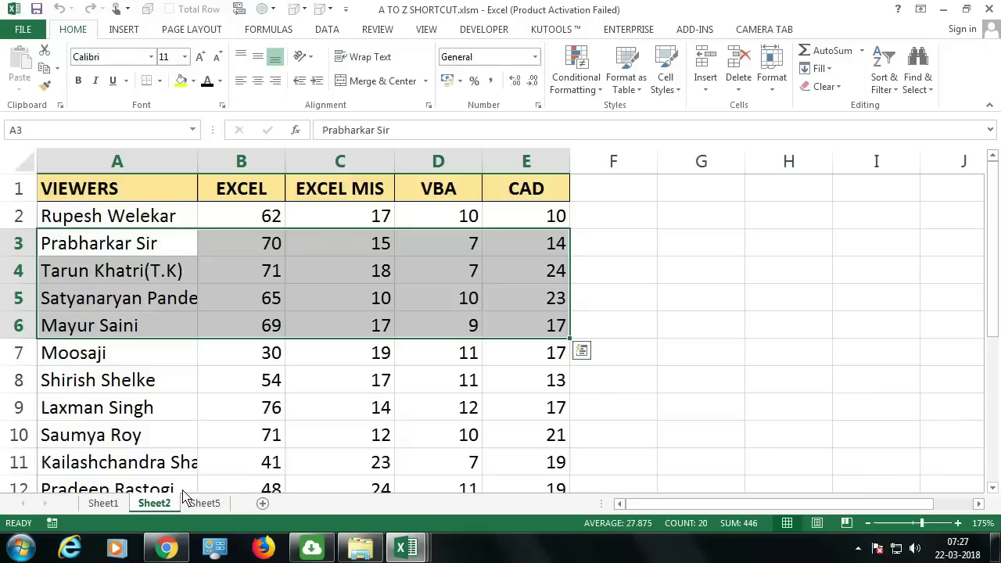
Step: Copy cells A2:E5 to the range starting at G2, and clear the pasted copy
left_click(213, 323)
mouse_move(157, 226)
left_mouse_down()
mouse_move(252, 261)
mouse_move(521, 295)
mouse_move(501, 299)
left_mouse_up()
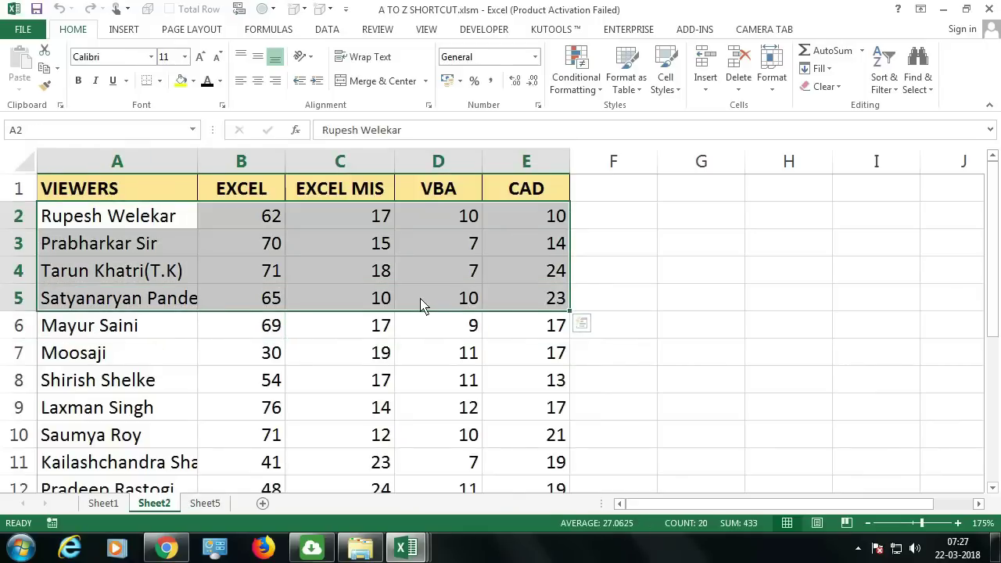
key("ctrl+c")
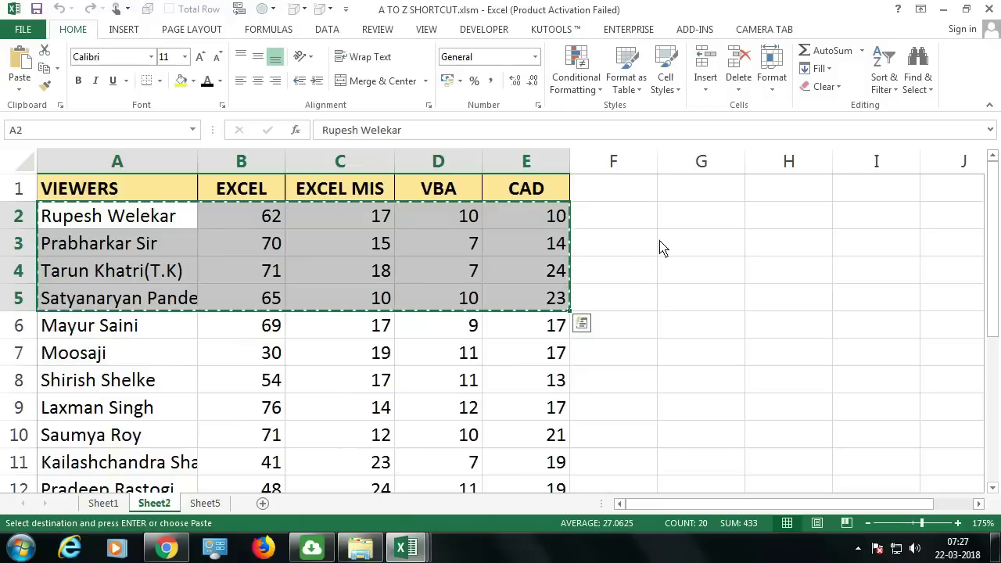
left_click(688, 226)
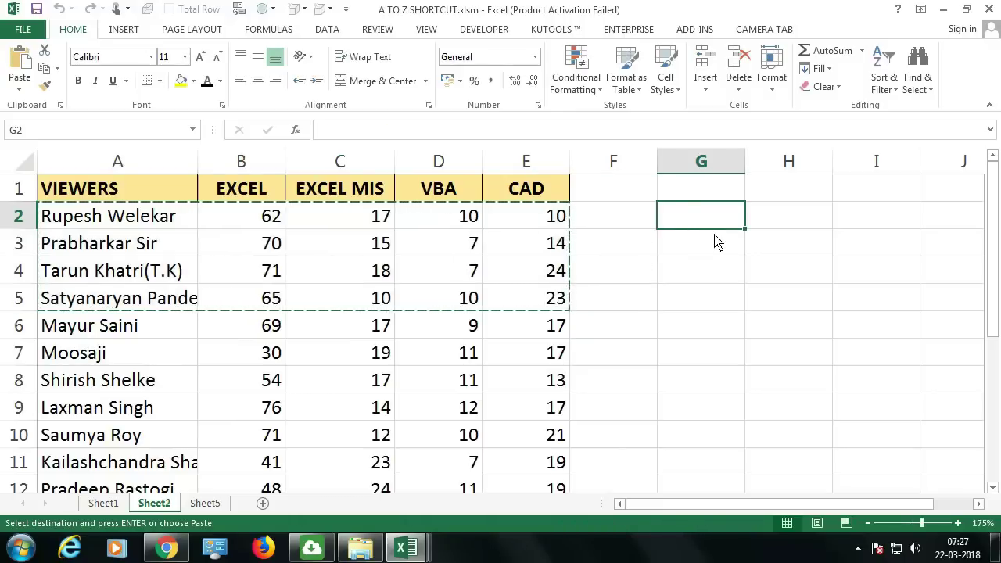
key("ctrl+v")
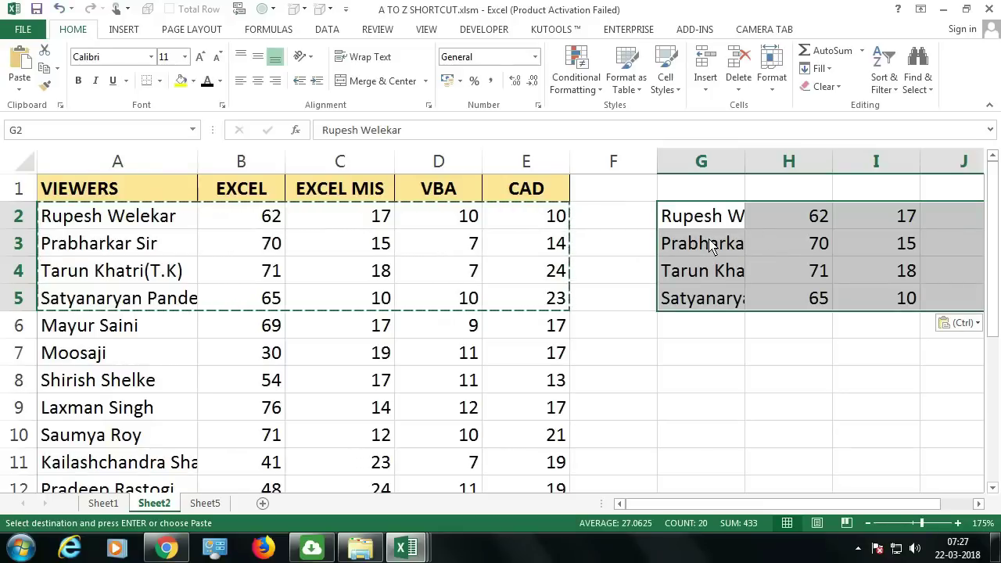
key("Delete")
left_click(690, 226)
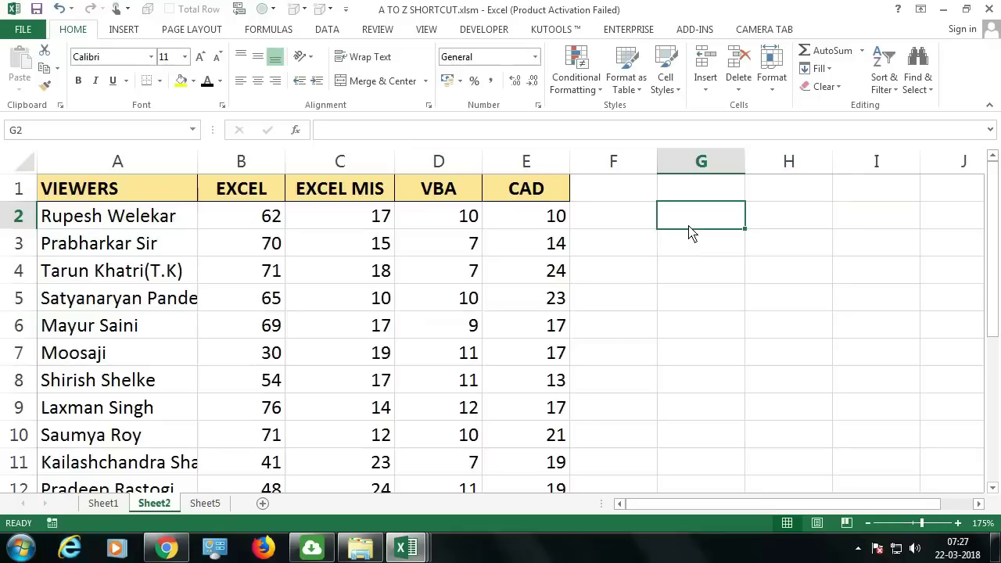
Step: Display the CTRL + V and CTRL + D entries in Sheet1's shortcut chart and return to Sheet2
left_click(117, 504)
left_click(233, 430)
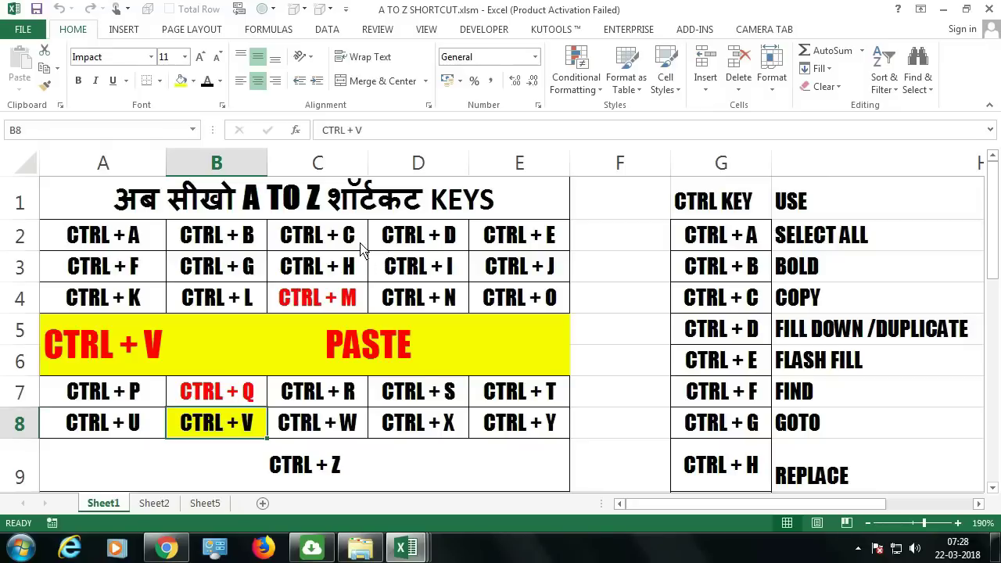
left_click(413, 248)
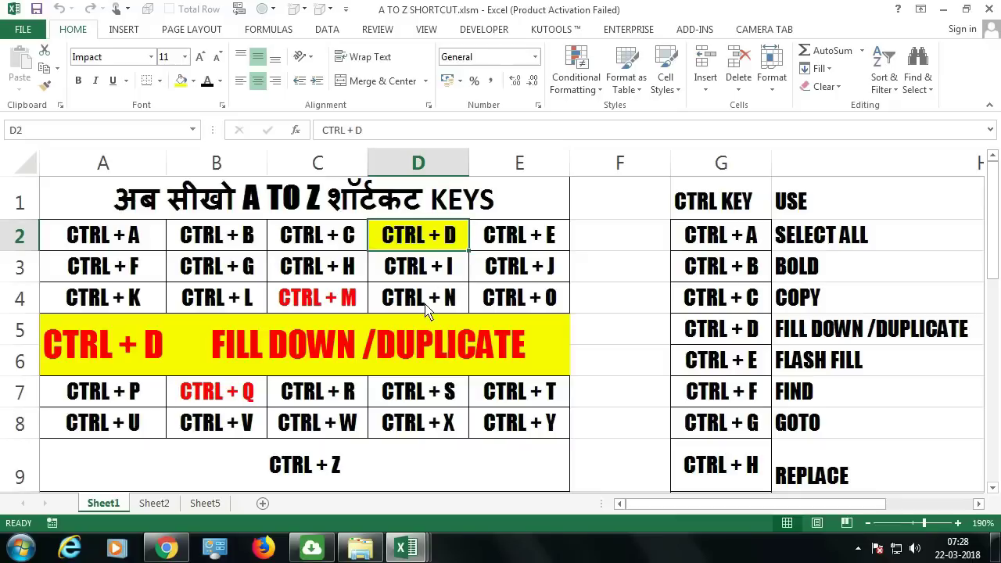
left_click(157, 505)
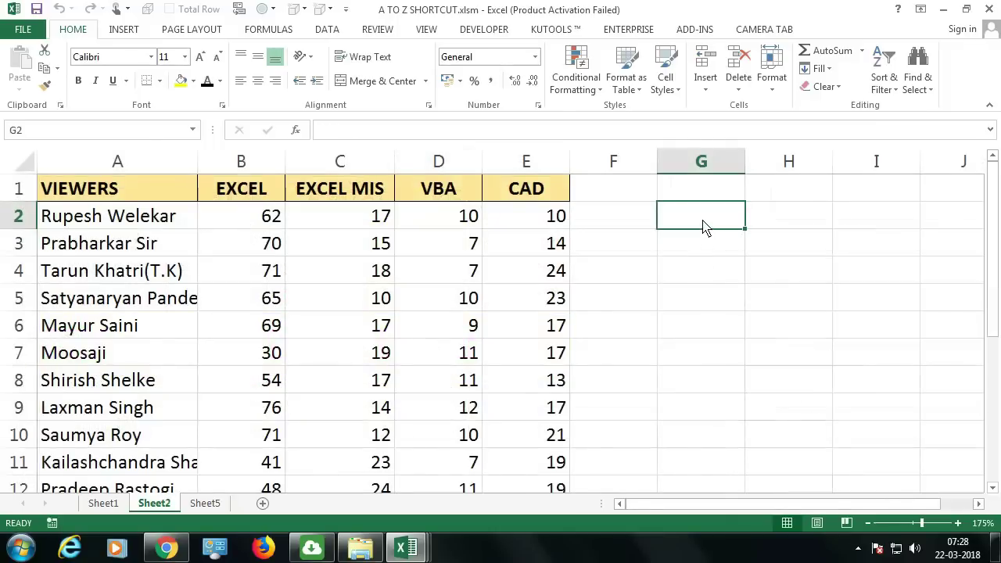
Step: Enter 10 in G2 and fill it down through G7, and clear the filled cells
type("10")
key("Return")
left_click(707, 218)
left_click_drag(706, 218, 711, 358)
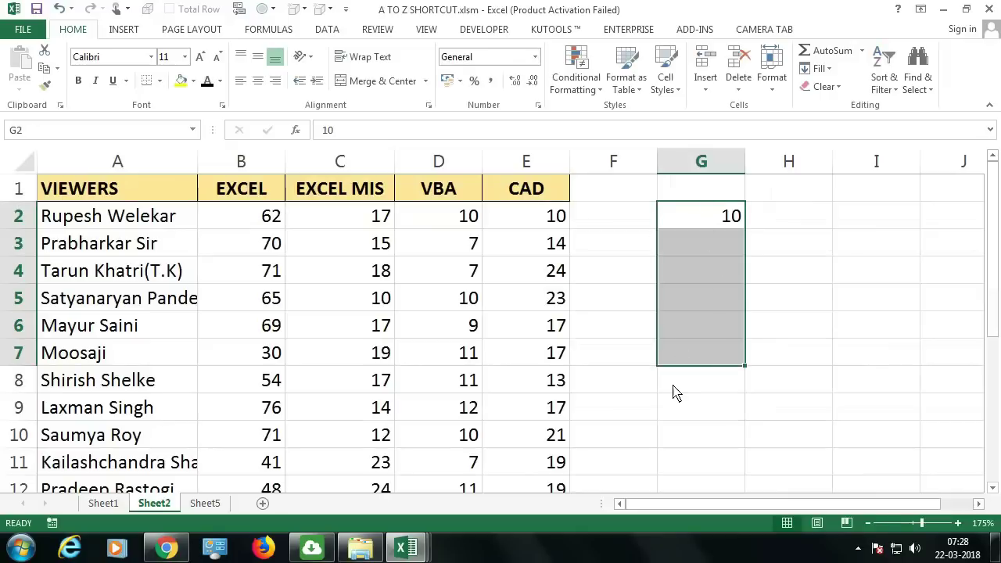
key("ctrl+d")
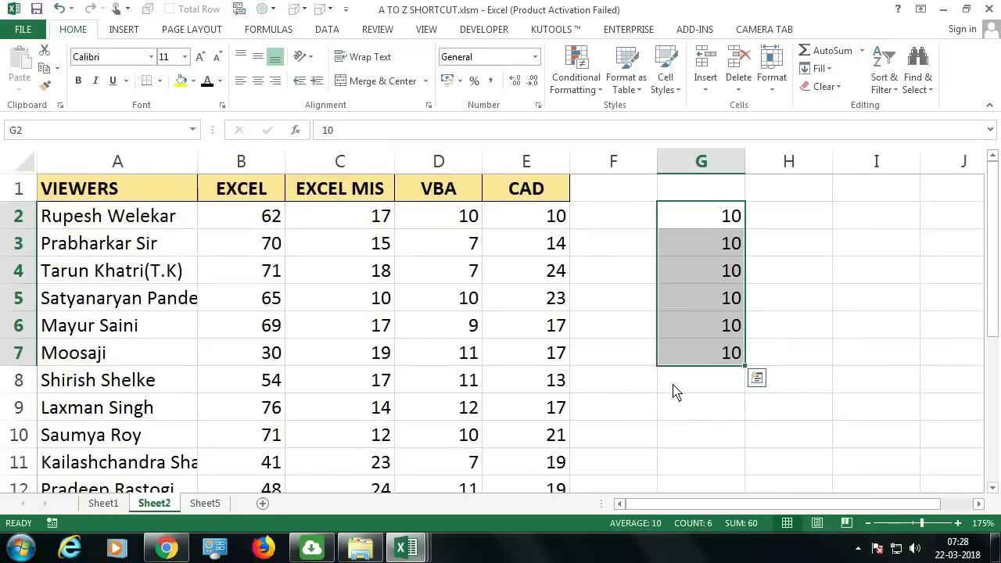
key("Delete")
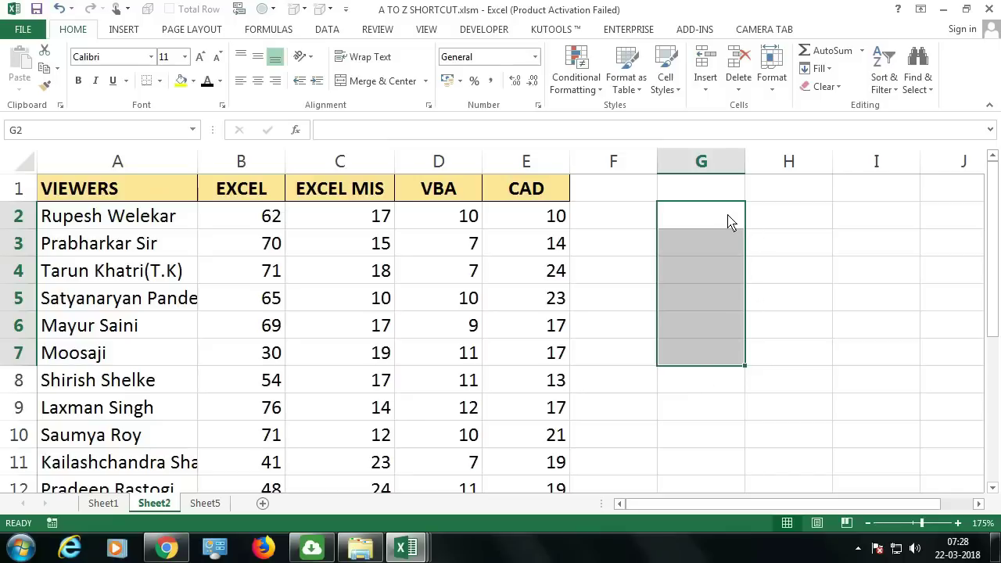
Step: Clear the values in the CAD column, cells E2:E14
left_click_drag(547, 215, 548, 438)
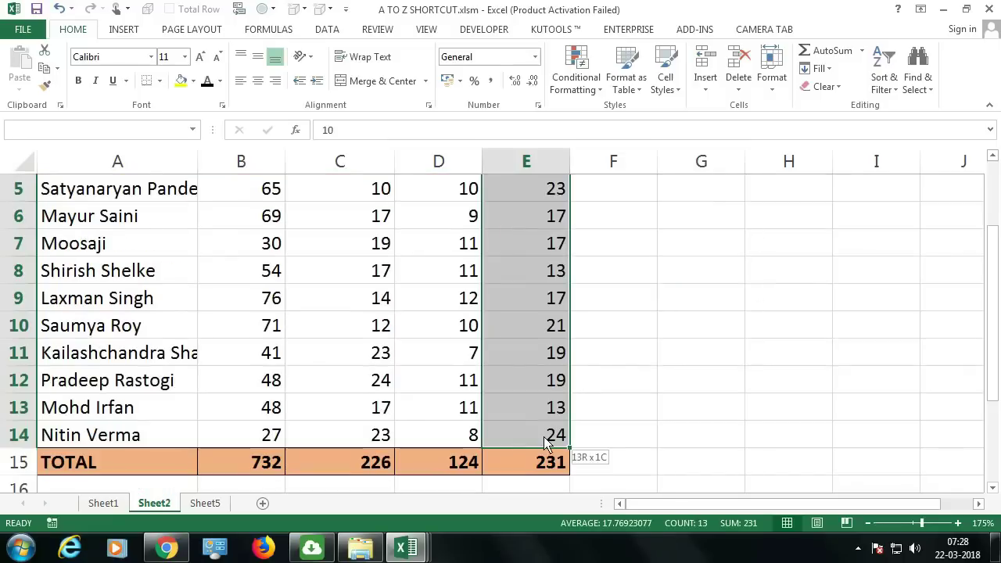
key("Delete")
scroll(557, 413, "up", 2)
Step: Enter the formula =SUM(B2:D2) in cell E2 with AutoSum
left_click(529, 227)
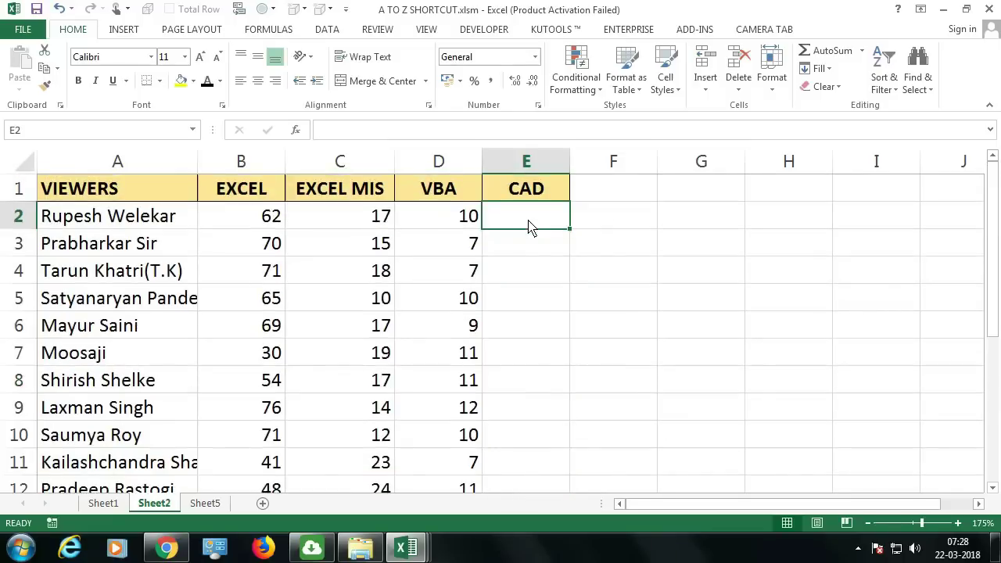
key("alt+equal")
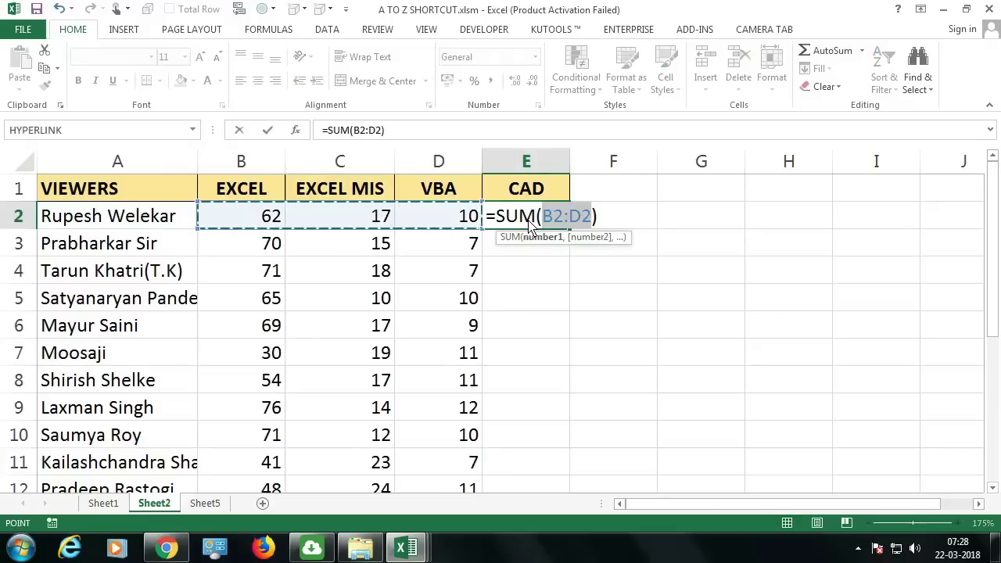
key("Return")
Step: Fill the SUM formula from E2 down through E10
left_click_drag(528, 226, 532, 445)
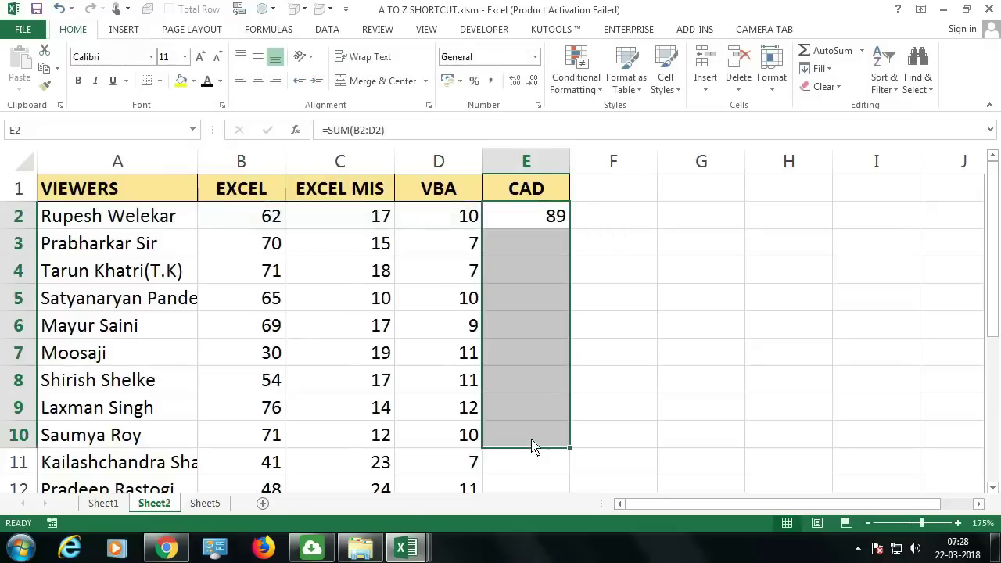
double_click(532, 219)
key("Escape")
left_click_drag(529, 223, 529, 443)
key("ctrl+d")
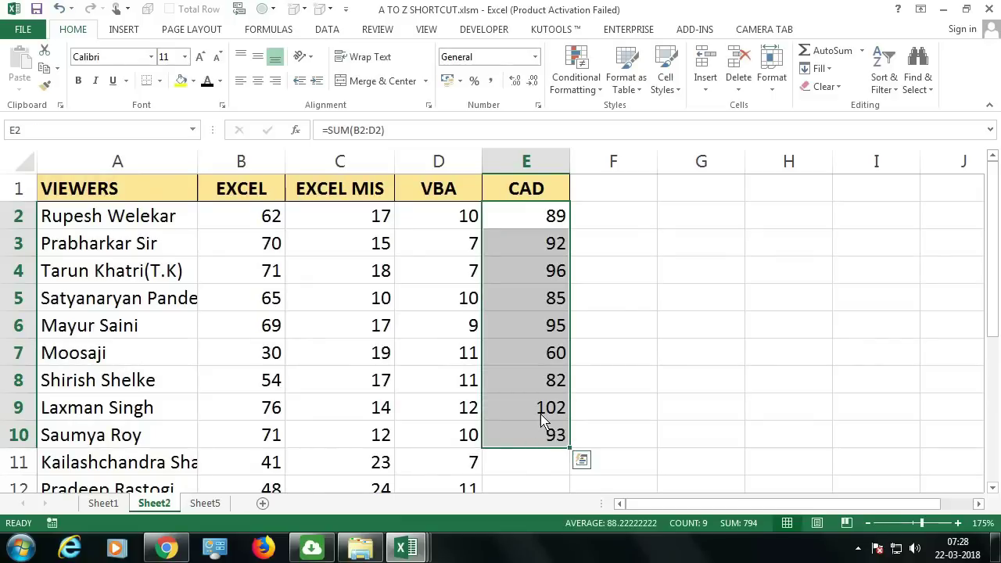
Step: Check the cell references in the filled SUM formulas of cells E3 to E6 without changing them
double_click(544, 246)
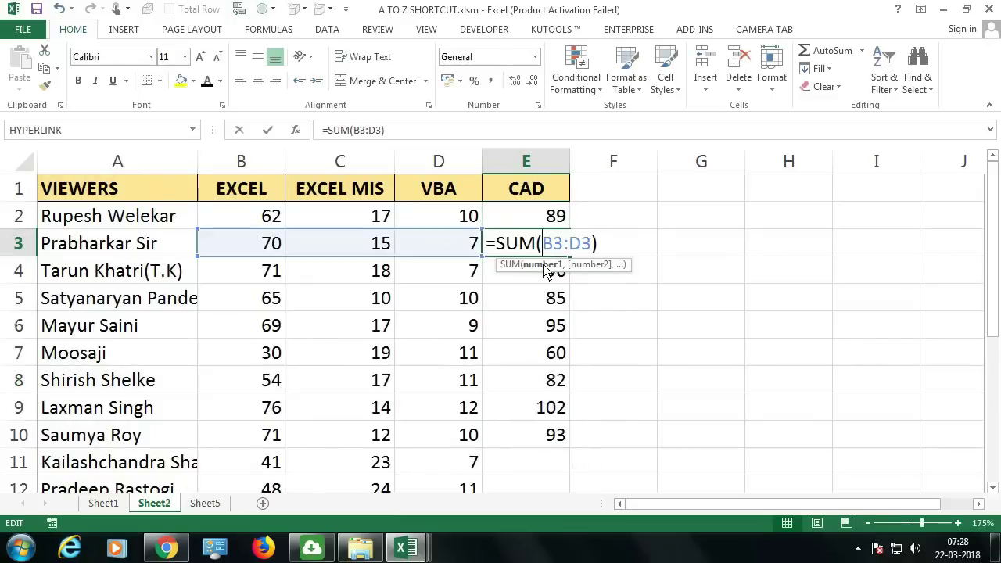
key("Escape")
double_click(536, 272)
key("Escape")
double_click(510, 305)
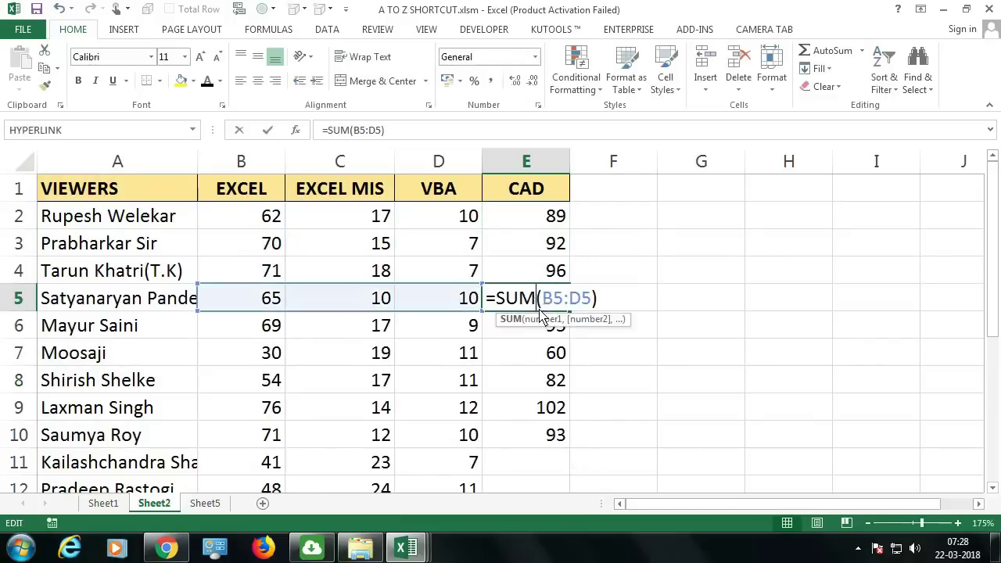
key("Return")
double_click(538, 327)
key("Return")
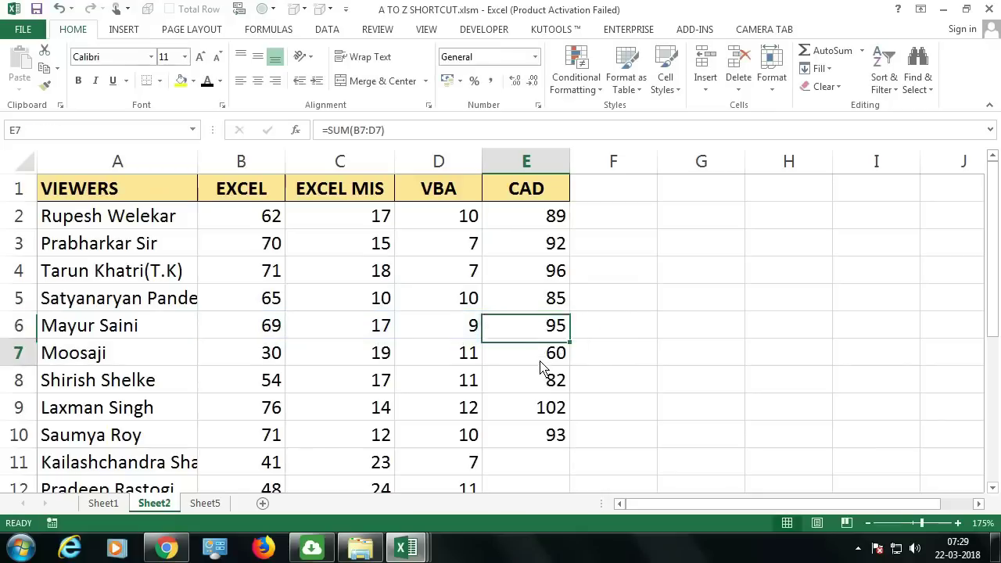
Step: Clear the SUM formulas from cells E2:E10 in the CAD column
double_click(544, 362)
key("Escape")
left_click_drag(549, 223, 537, 438)
key("Delete")
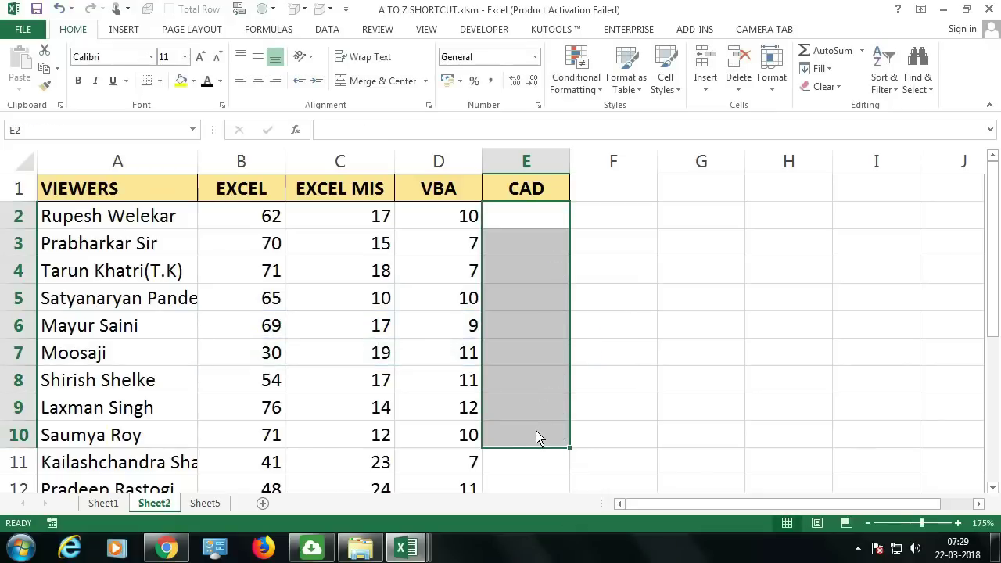
left_click(631, 353)
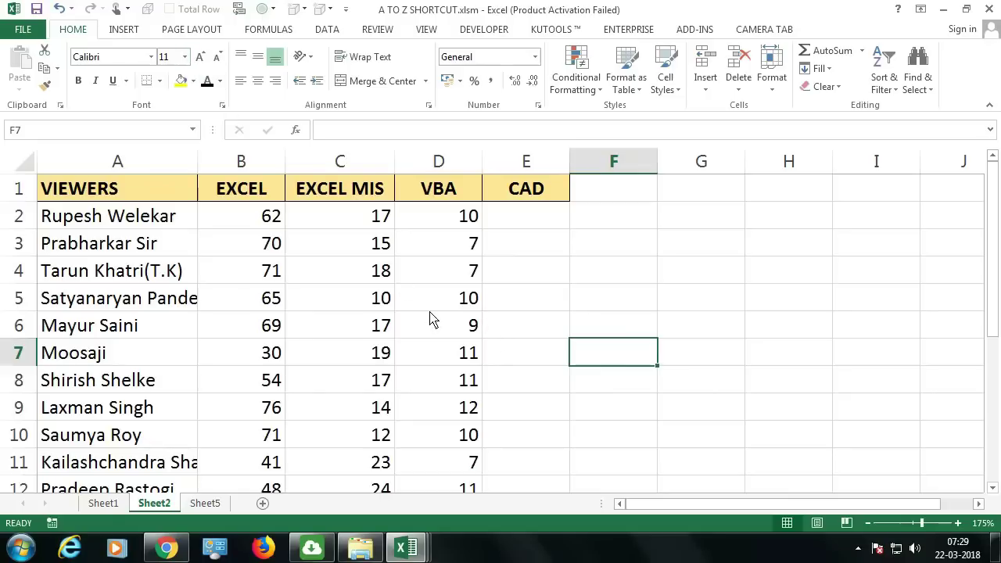
Step: Duplicate the blue rounded rectangle on Sheet5, and delete the copy
left_click(205, 503)
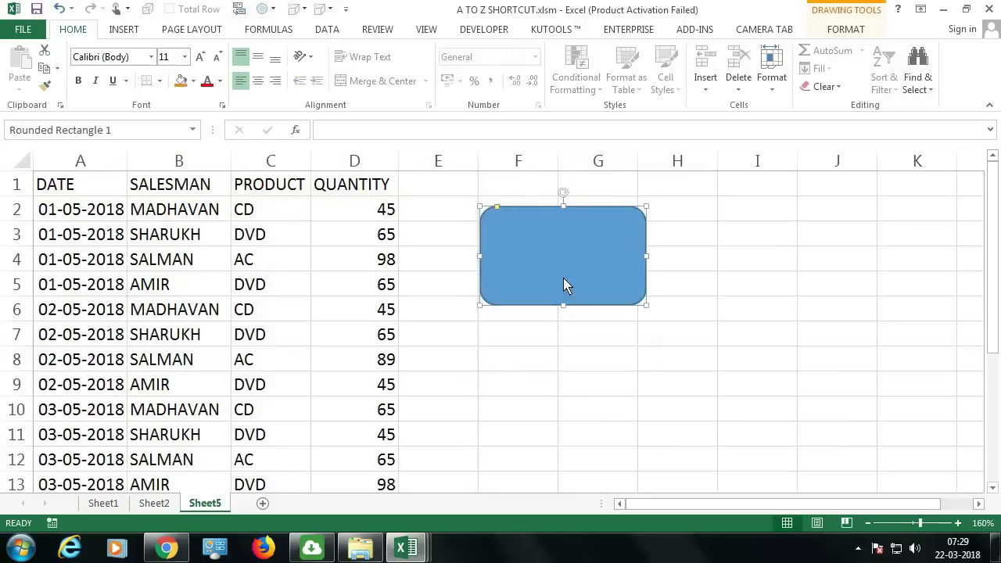
left_click_drag(564, 279, 700, 334)
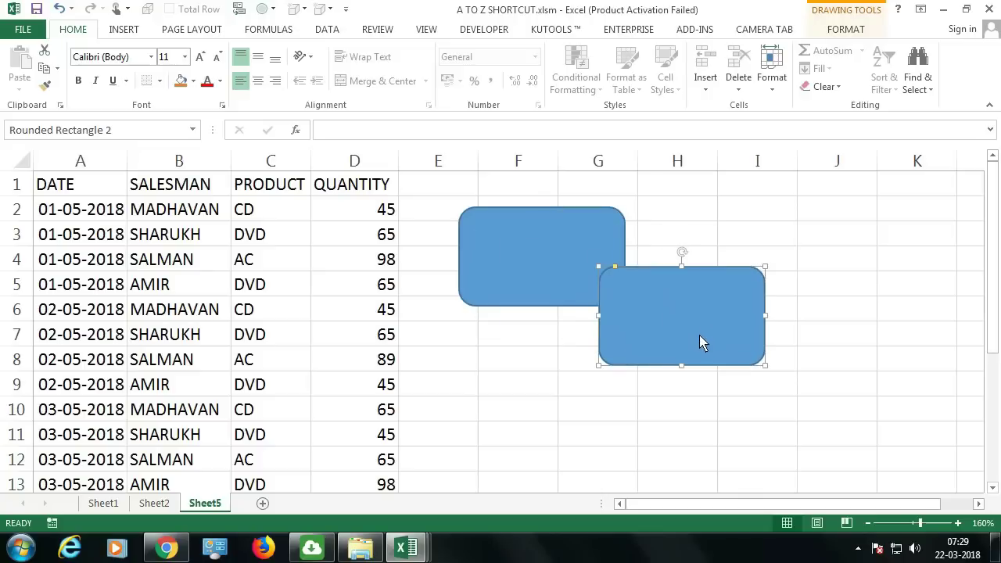
key("Delete")
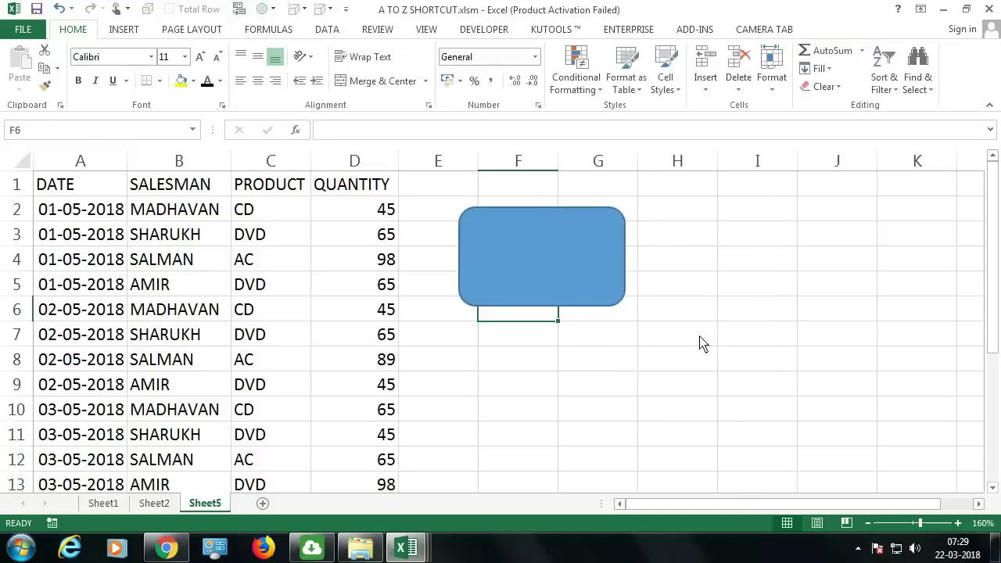
Step: Draw a smiley face shape about 3.14 cm by 3.16 cm on Sheet5 and place it beside the rounded rectangle
left_click(126, 32)
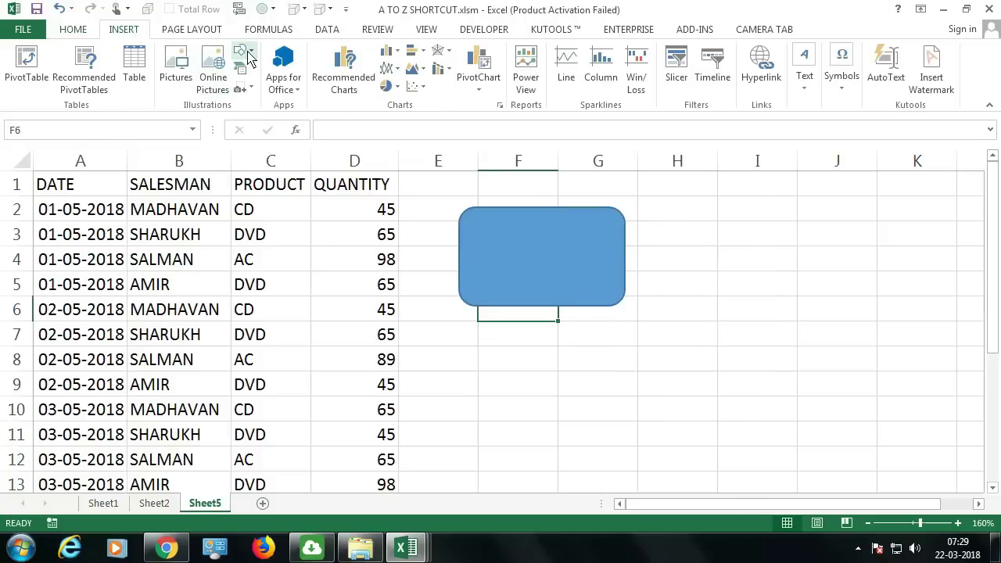
key("super+plus")
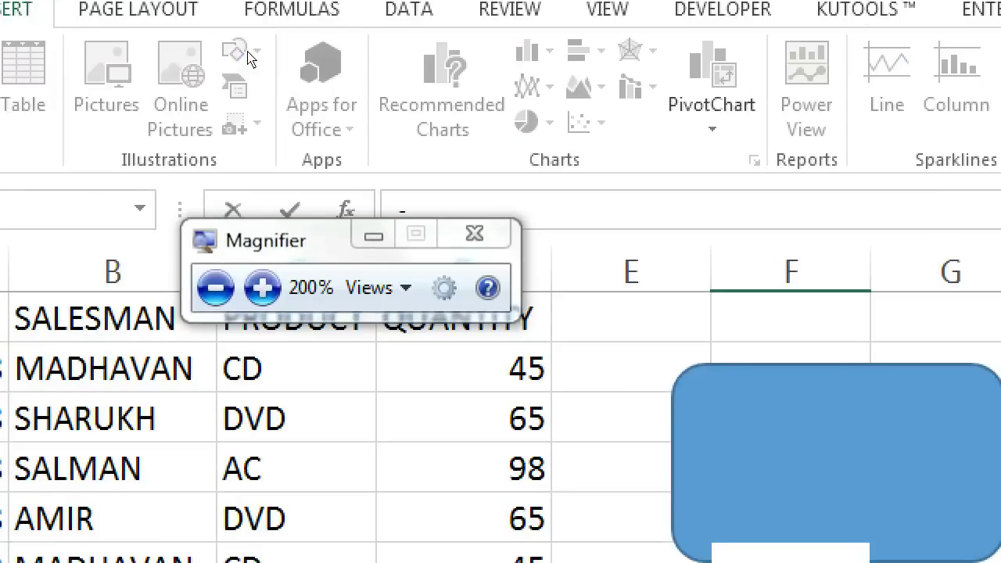
key("super+minus")
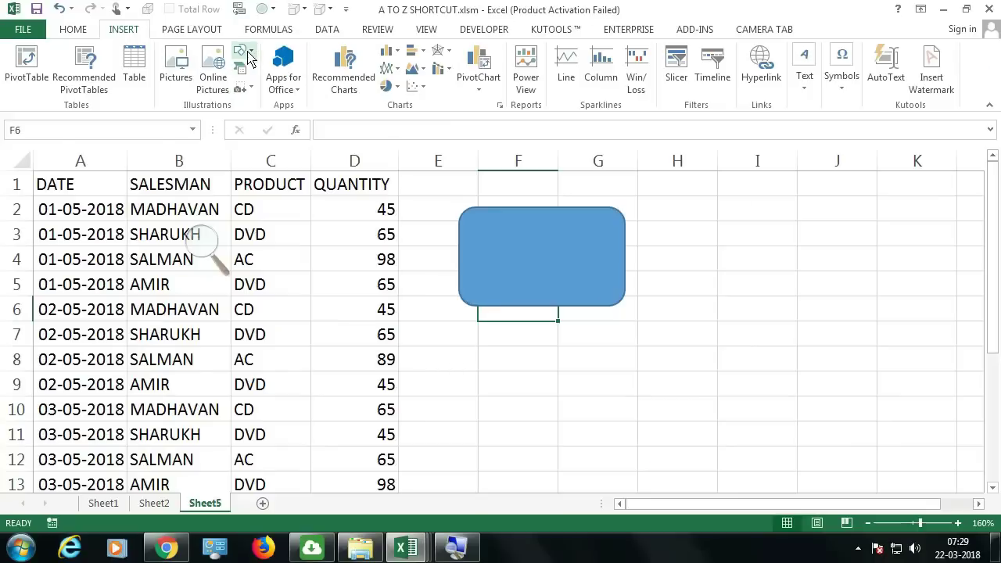
left_click(247, 56)
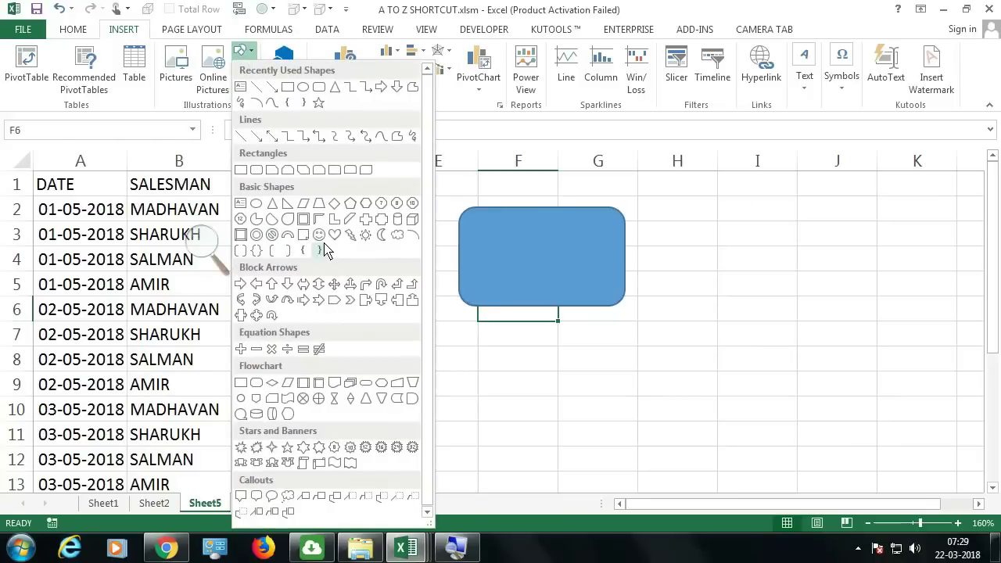
left_click(324, 245)
left_click_drag(732, 259, 882, 407)
left_click_drag(812, 347, 740, 320)
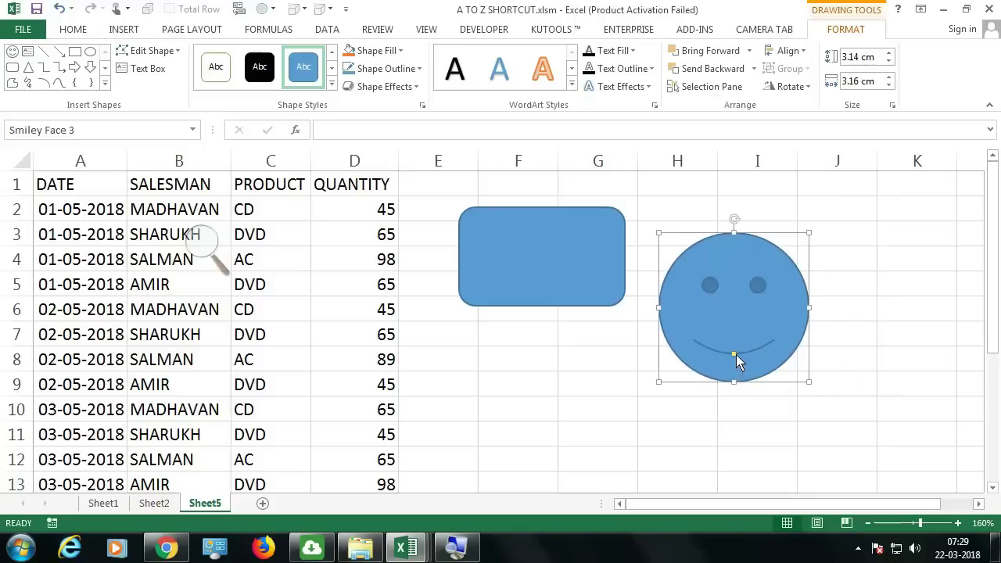
Step: Turn the smiley's mouth into a frown, and duplicate the face to a spot below the rounded rectangle
left_click_drag(736, 355, 743, 329)
left_click_drag(738, 341, 751, 316)
key("ctrl+d")
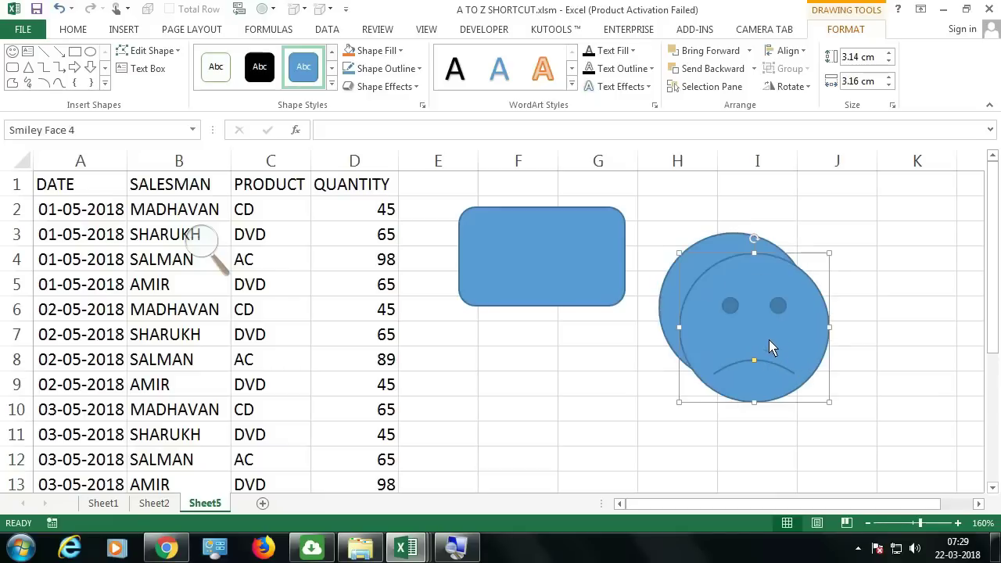
left_click_drag(783, 341, 620, 399)
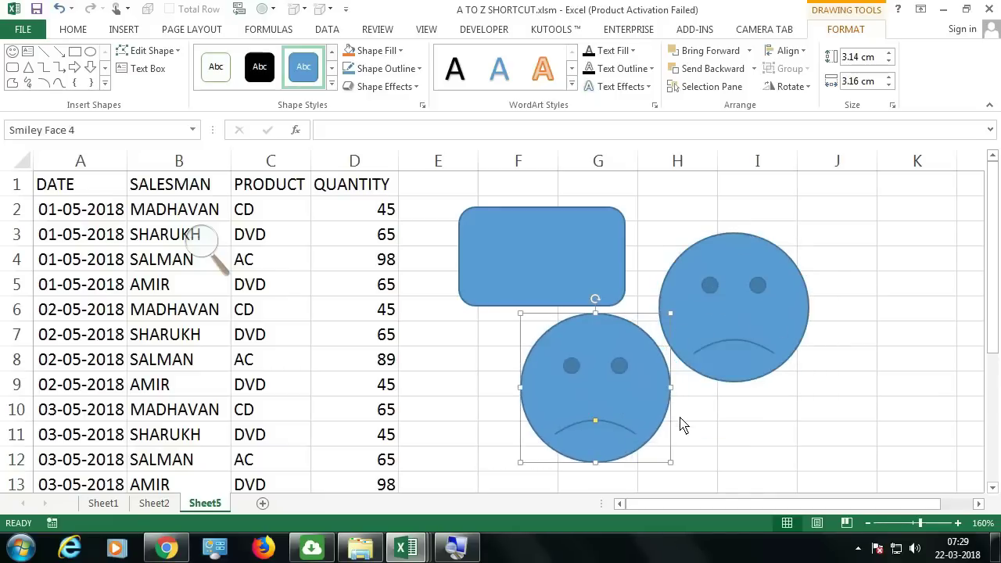
Step: Delete both frowning faces from Sheet5, leaving the rounded rectangle in place and deselected
key("Delete")
left_click(712, 346)
key("Delete")
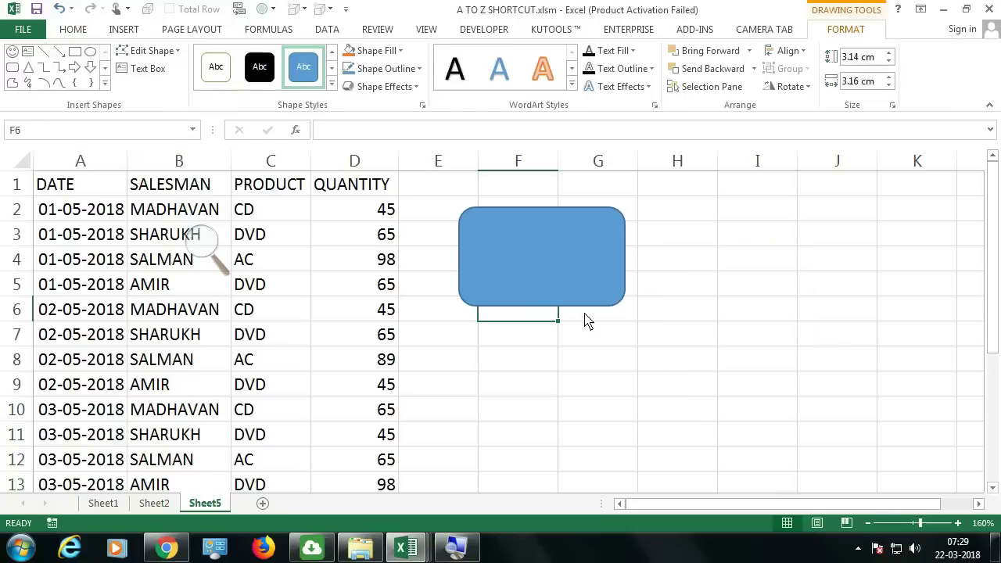
left_click(563, 291)
left_click(567, 342)
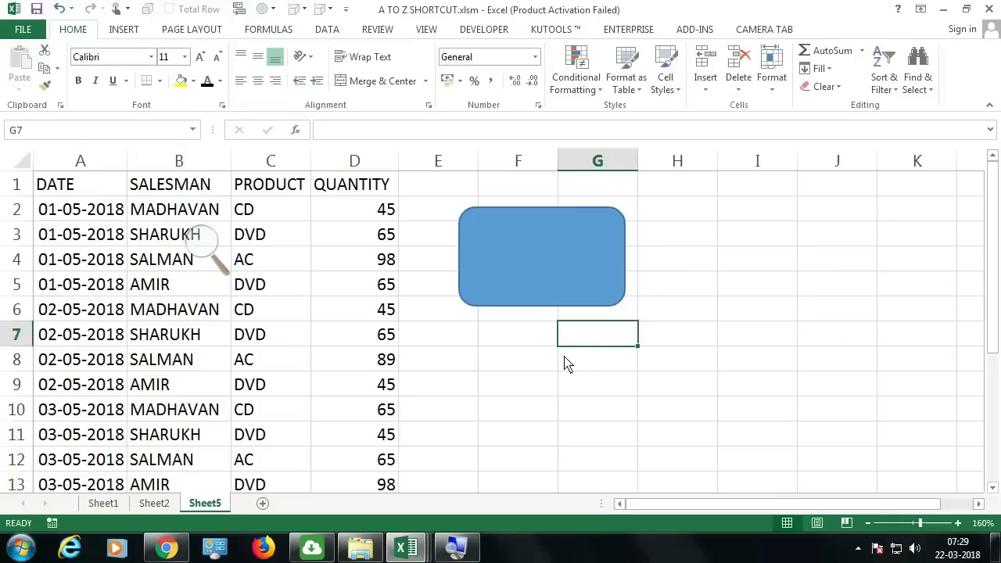
Step: Highlight the CTRL + E entry in the Sheet1 shortcut table, and go to Sheet2
left_click(102, 503)
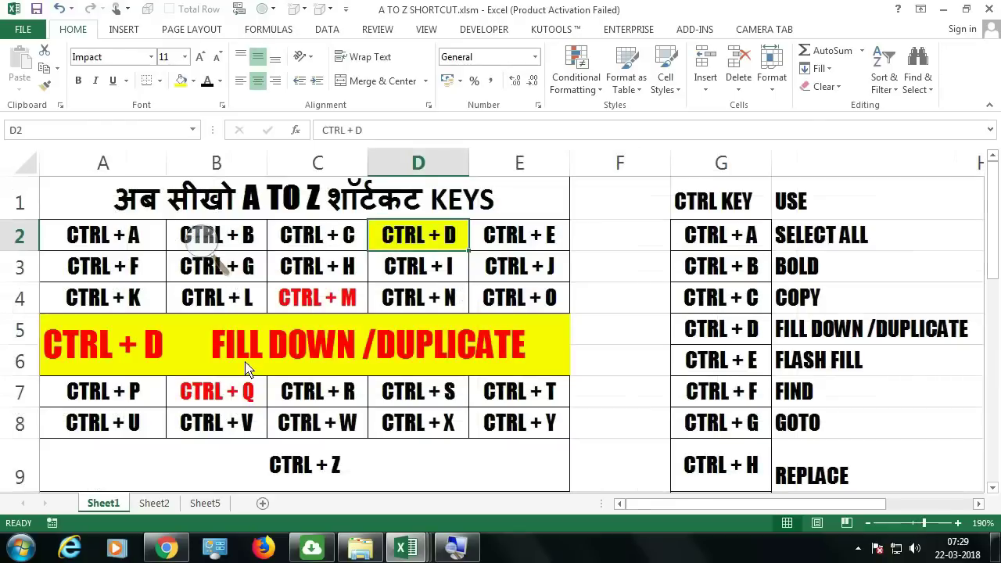
left_click(517, 239)
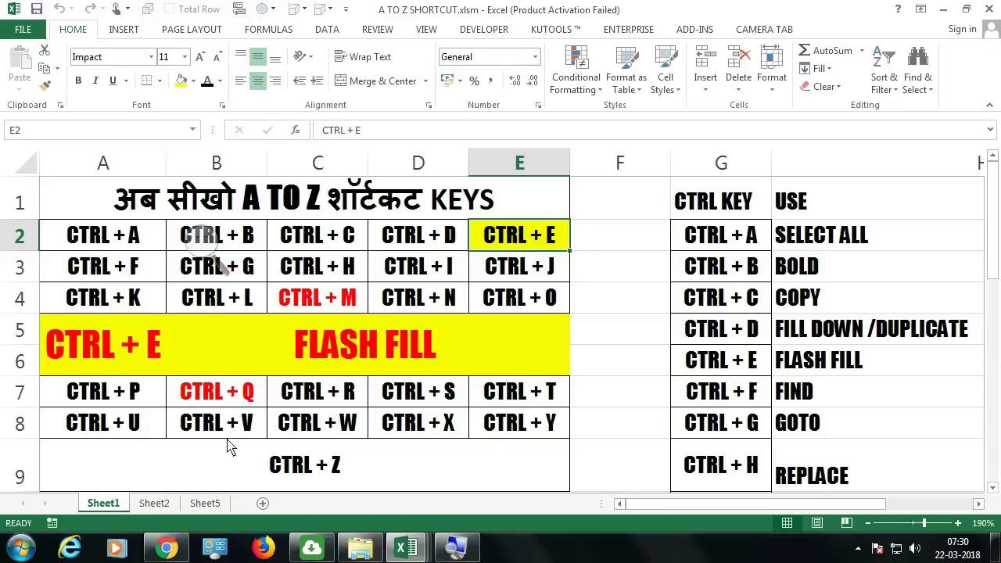
left_click(154, 503)
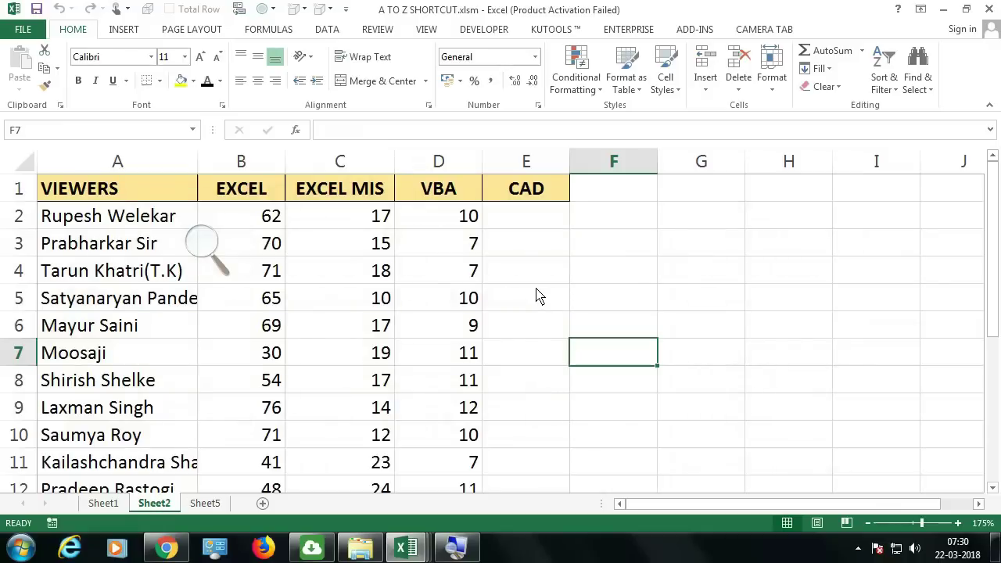
Step: Copy only the surname from cell A2 into F2, and Flash Fill the remaining surnames down column F
double_click(105, 223)
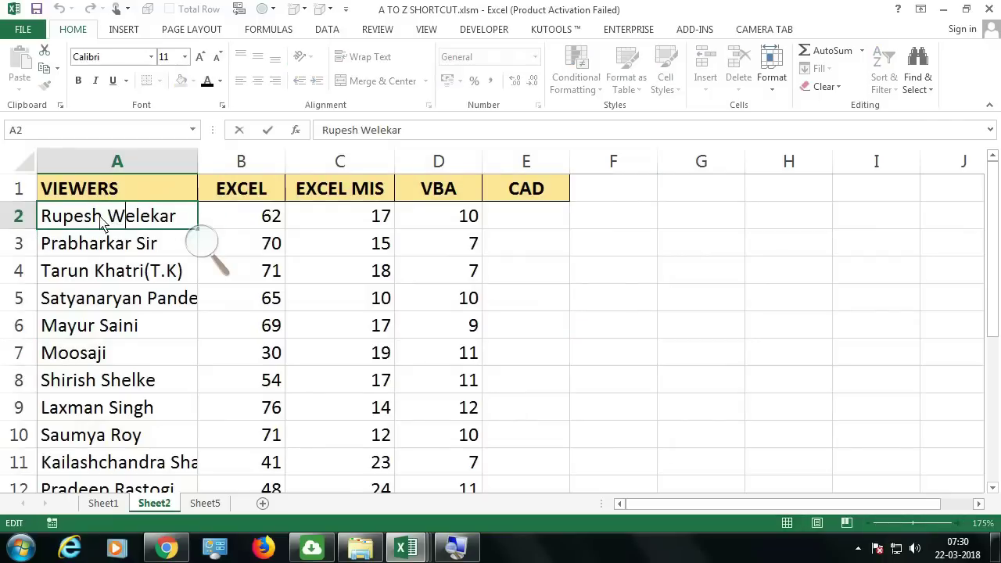
left_click_drag(107, 223, 179, 222)
key("ctrl+c")
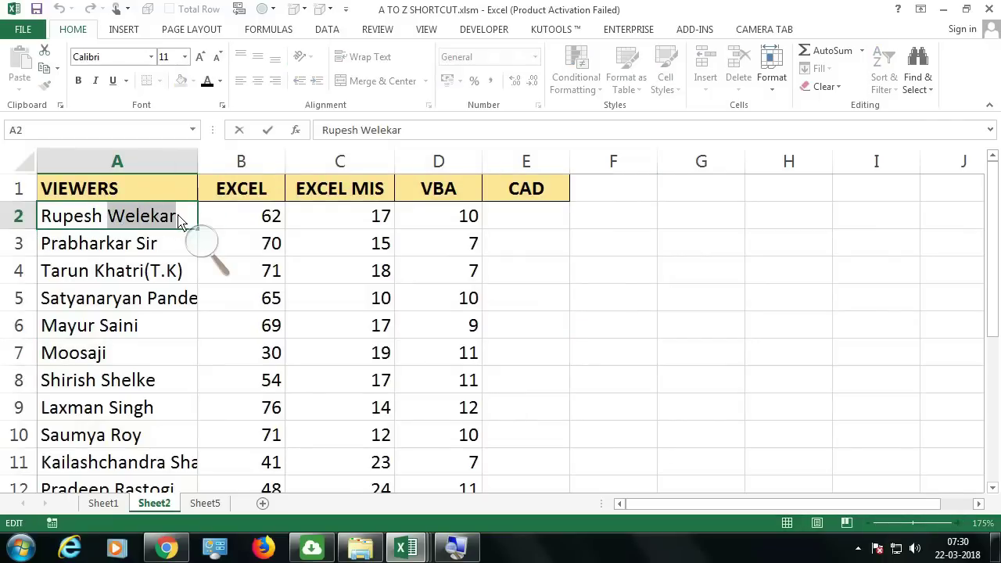
left_click(637, 229)
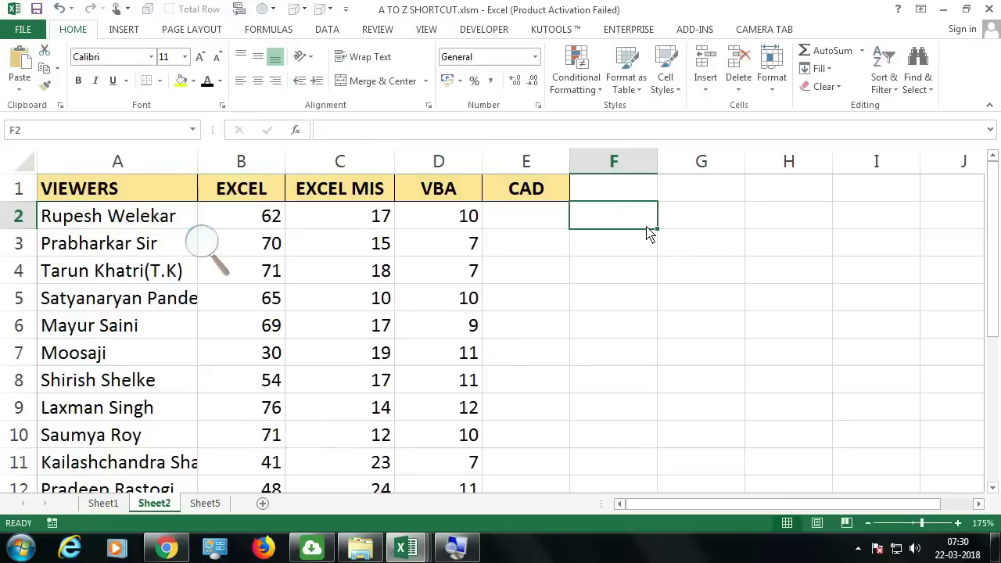
key("ctrl+v")
key("ctrl+e")
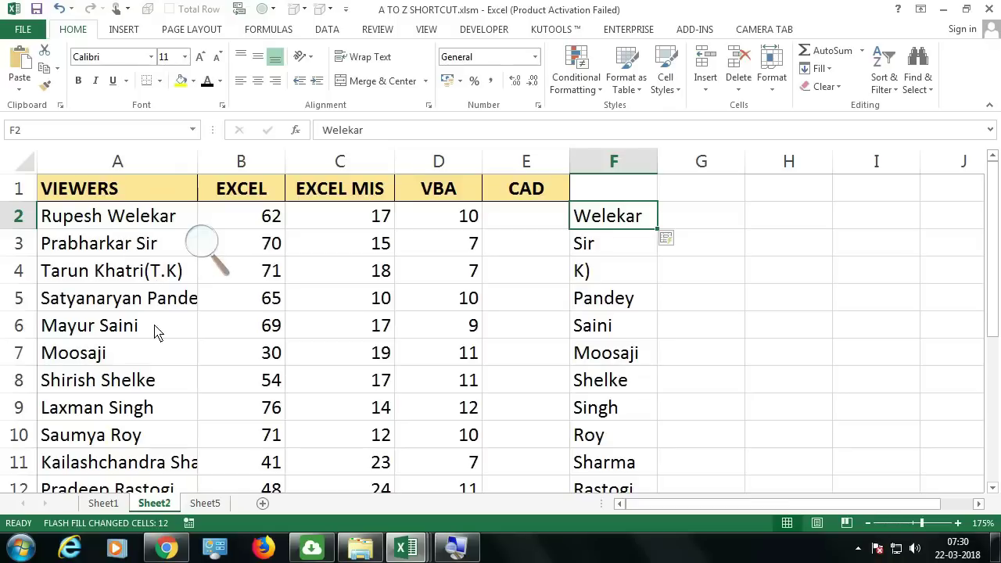
Step: Compare the flash-filled surnames in column F with the full names in column A, down to row 14
scroll(154, 376, "down", 2)
scroll(152, 352, "up", 2)
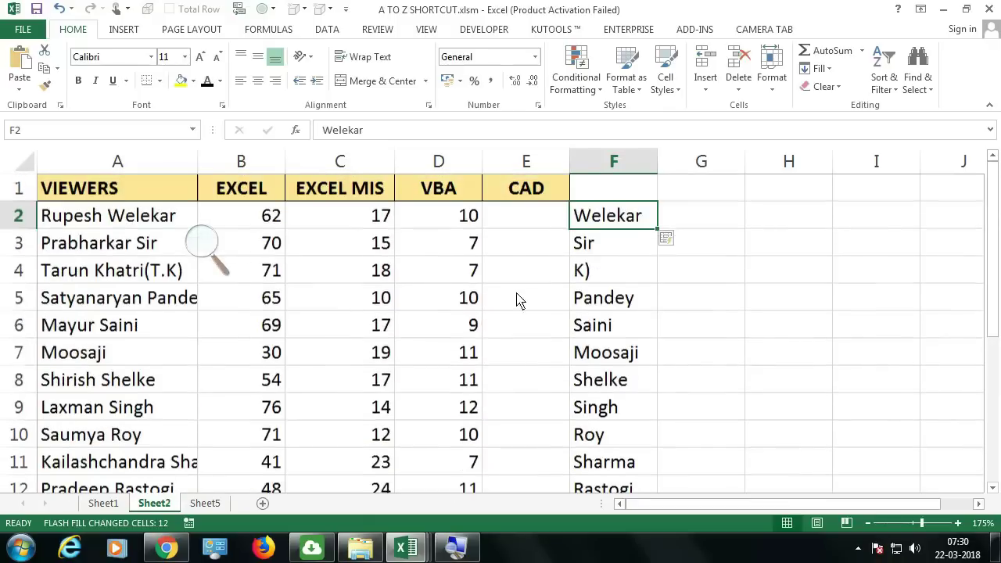
scroll(599, 328, "down", 2)
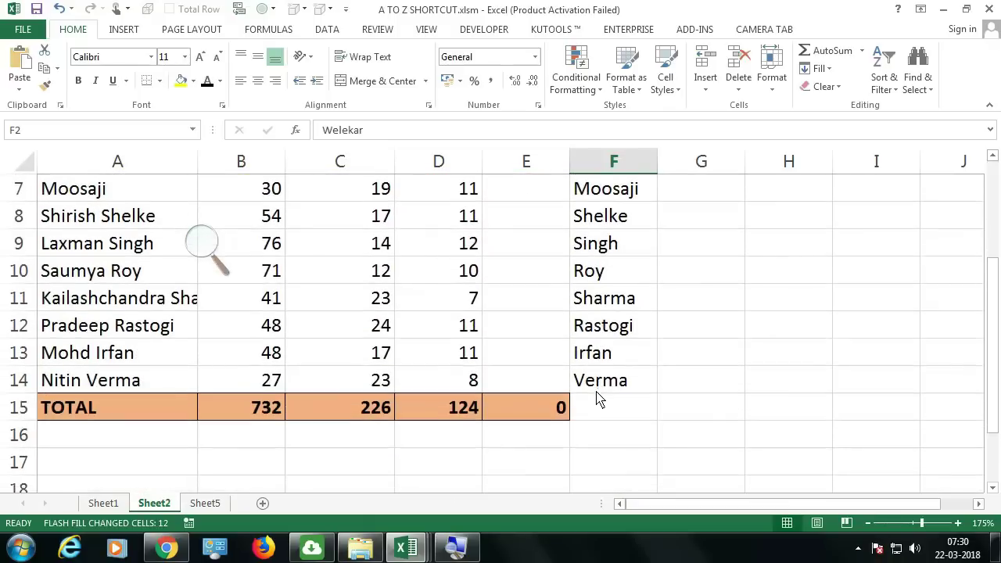
scroll(599, 399, "up", 2)
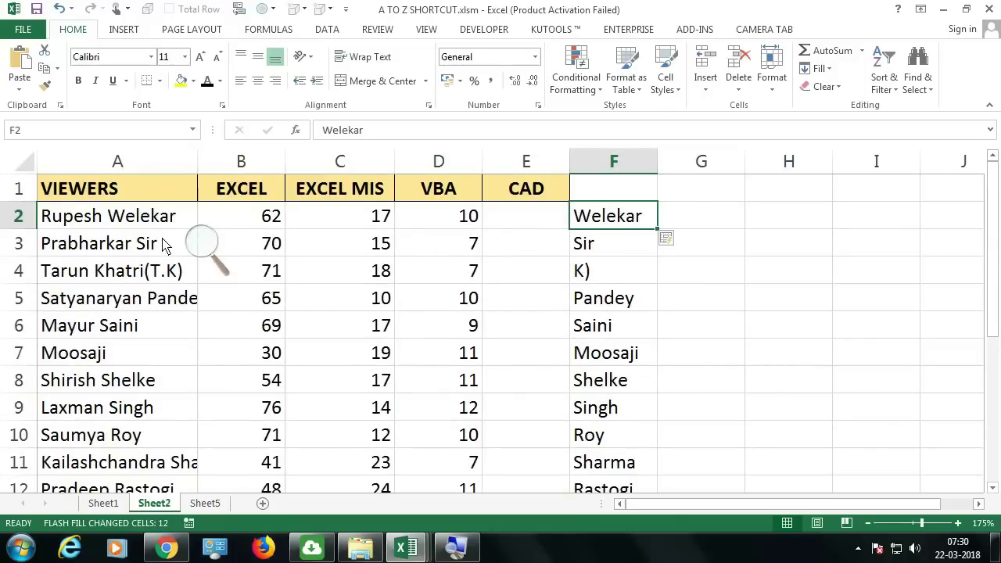
left_click(726, 226)
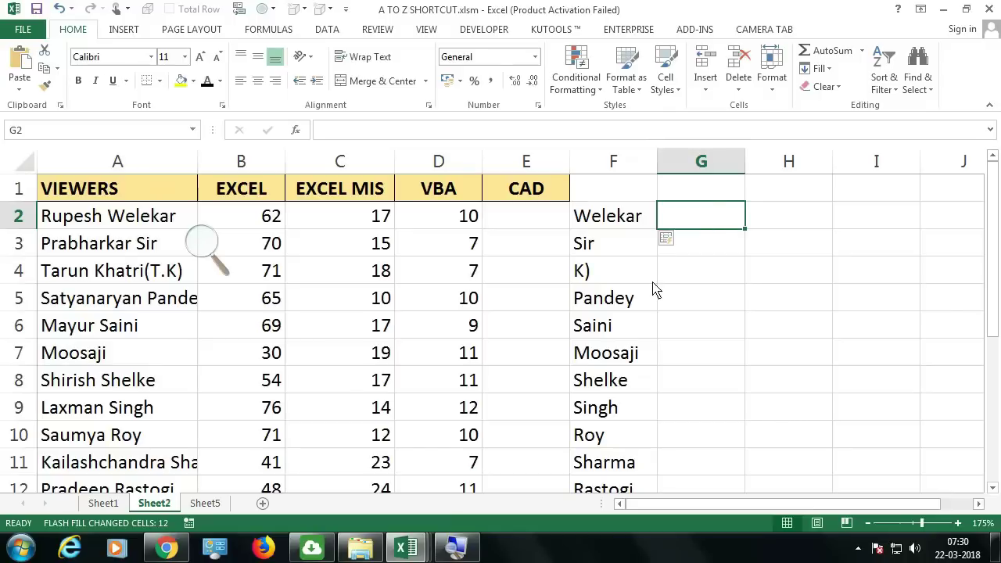
scroll(618, 328, "down", 2)
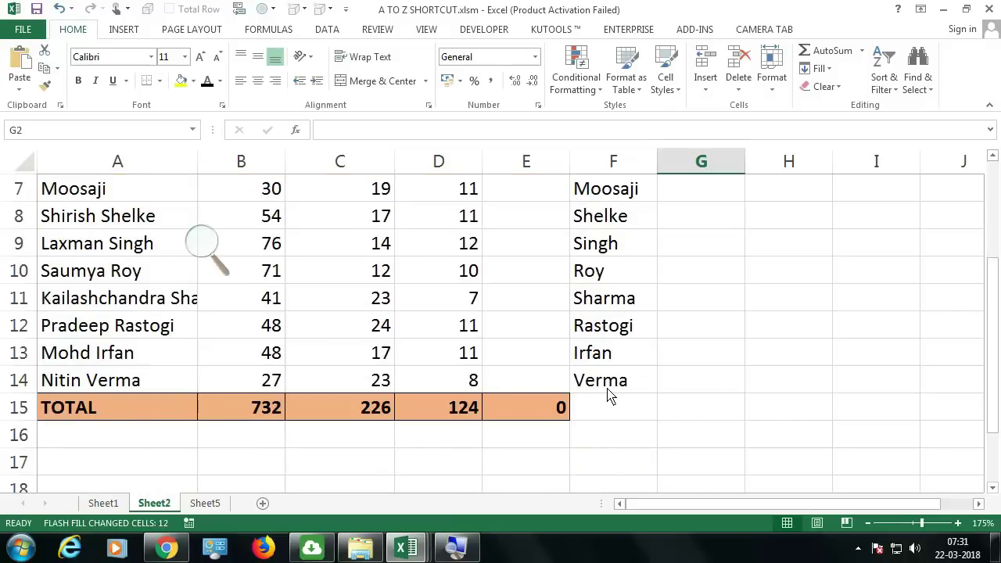
scroll(615, 387, "up", 2)
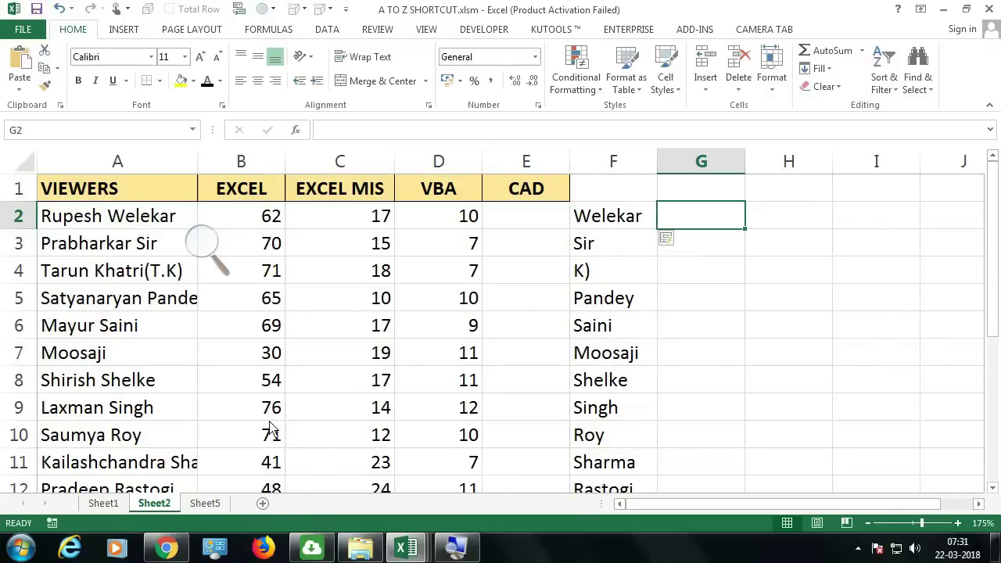
Step: Highlight the CTRL + F entry in the Sheet1 shortcut table, and return to Sheet2
left_click(111, 505)
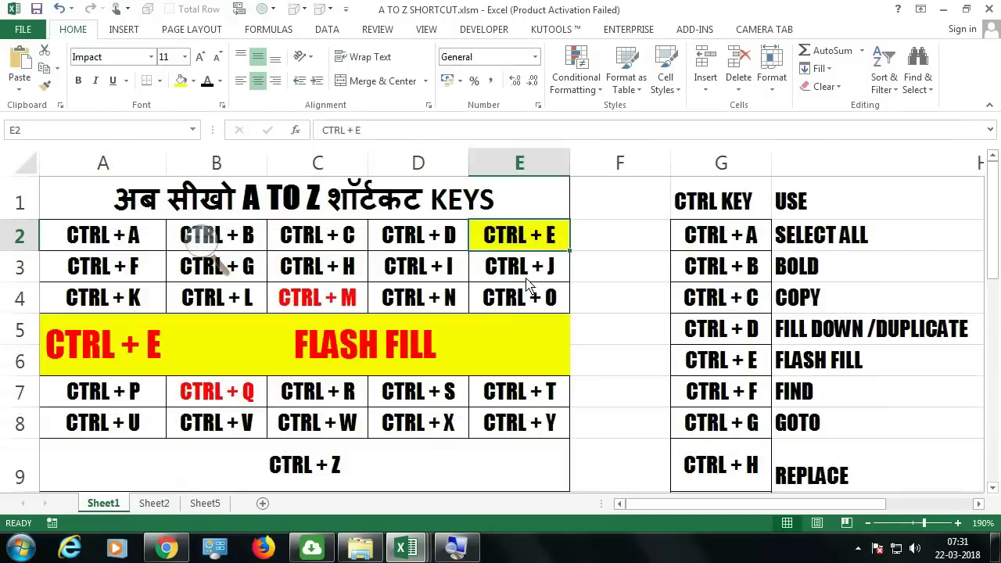
left_click(145, 276)
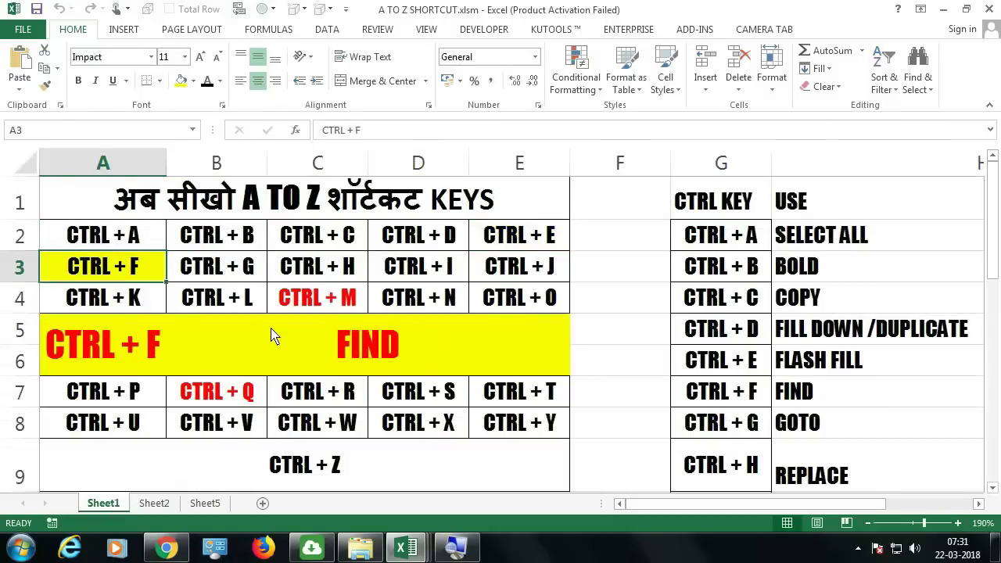
left_click(160, 505)
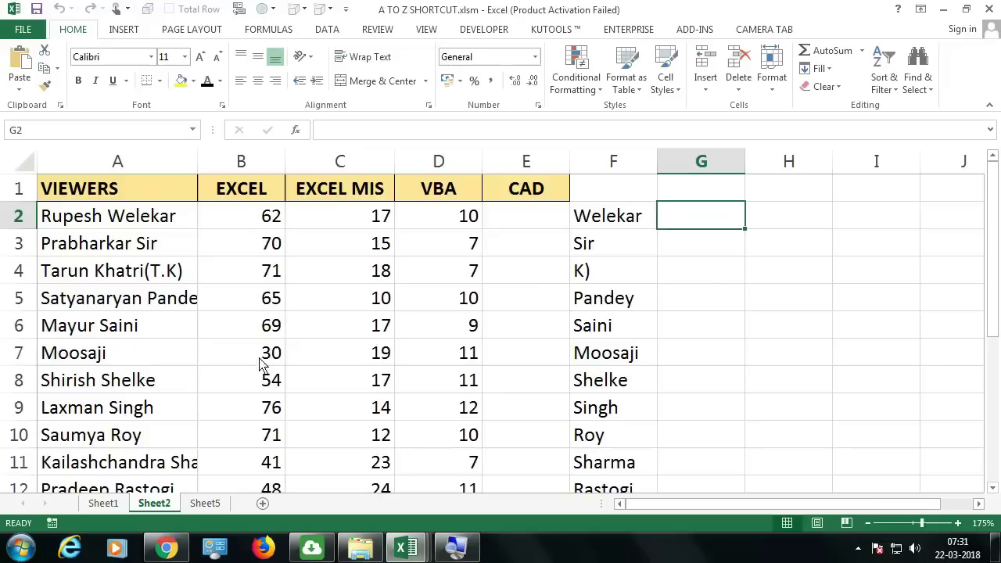
Step: Find the viewer listed in cell A9 by searching Sheet2 for the first name, and return to Sheet1
key("ctrl+f")
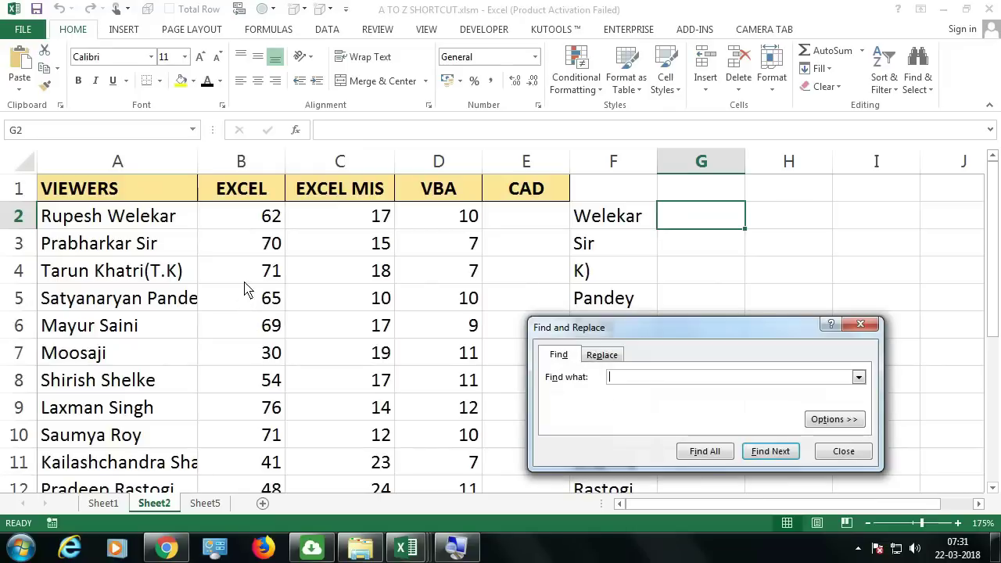
left_click_drag(686, 324, 394, 212)
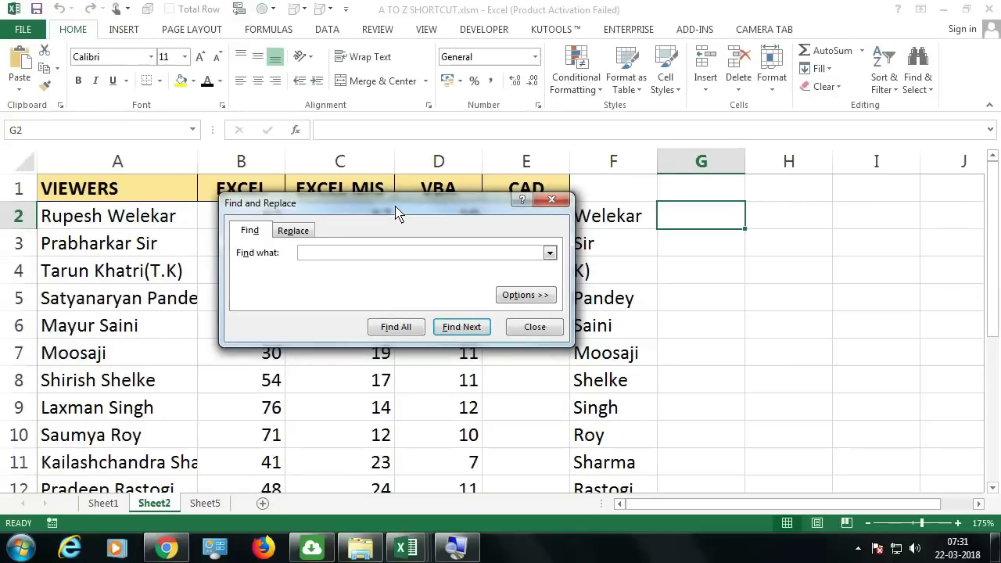
type("LAXMAN")
left_click(446, 331)
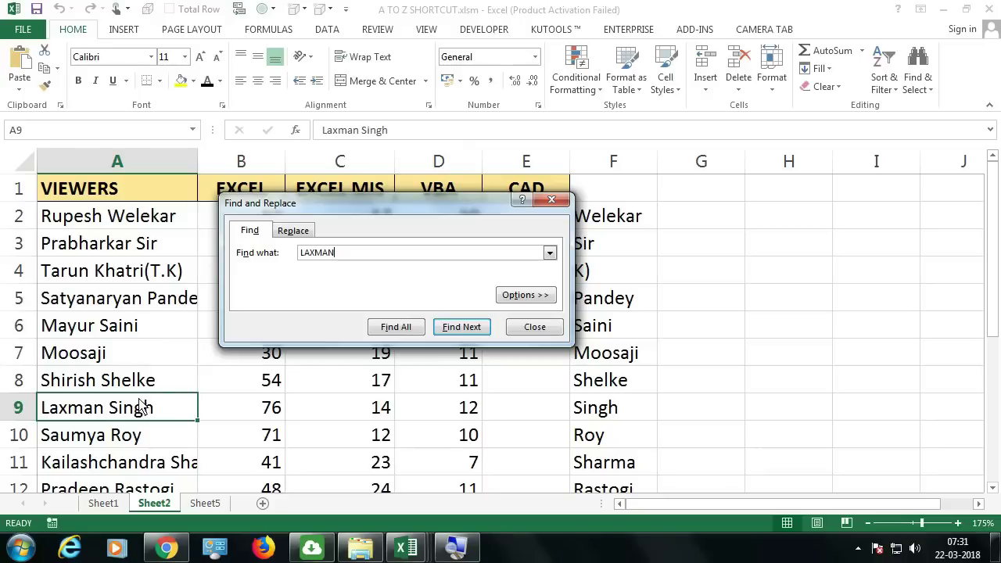
left_click(553, 332)
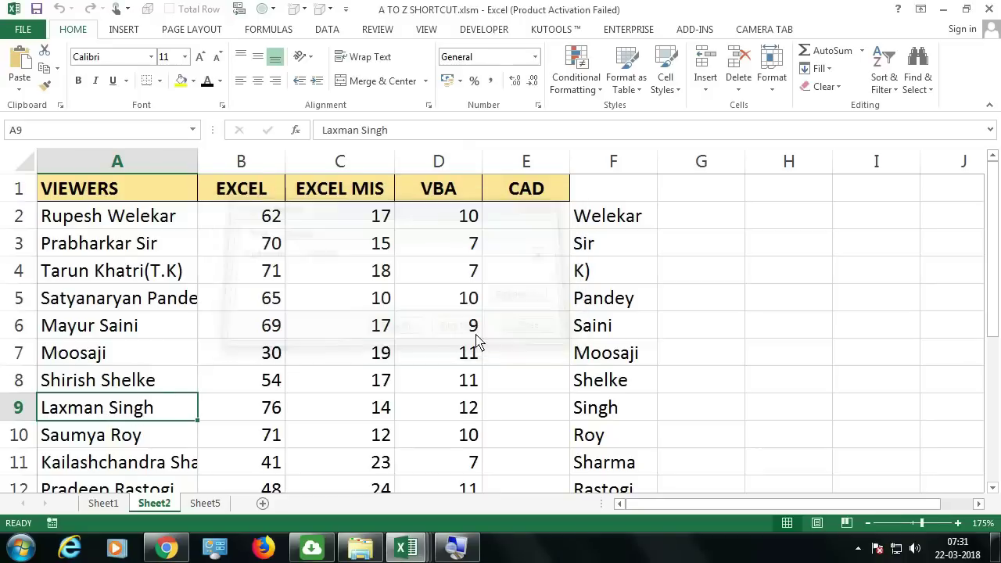
left_click(102, 503)
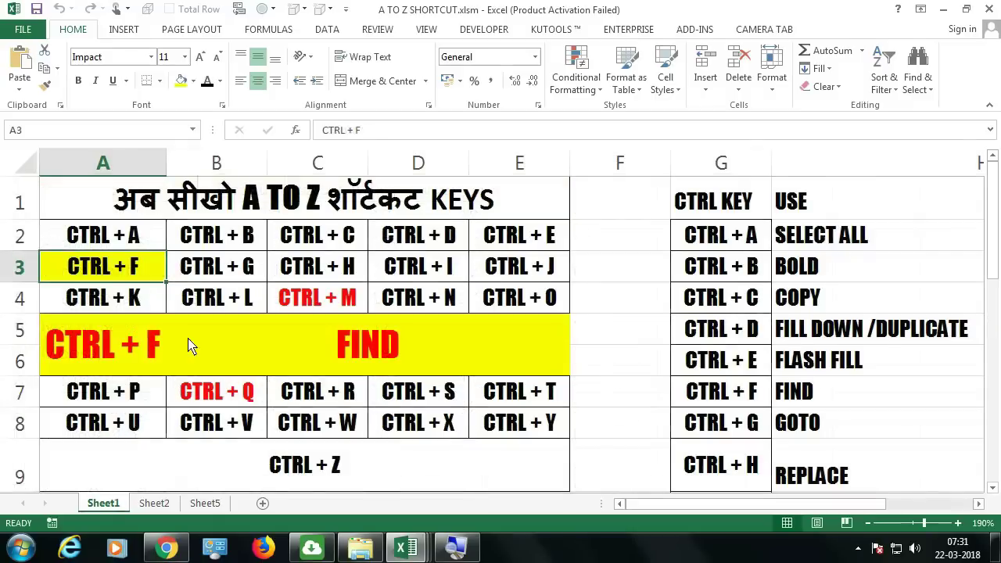
Step: Highlight the CTRL + G entry in the Sheet1 shortcut table, and select cell A2 on Sheet2
left_click(227, 268)
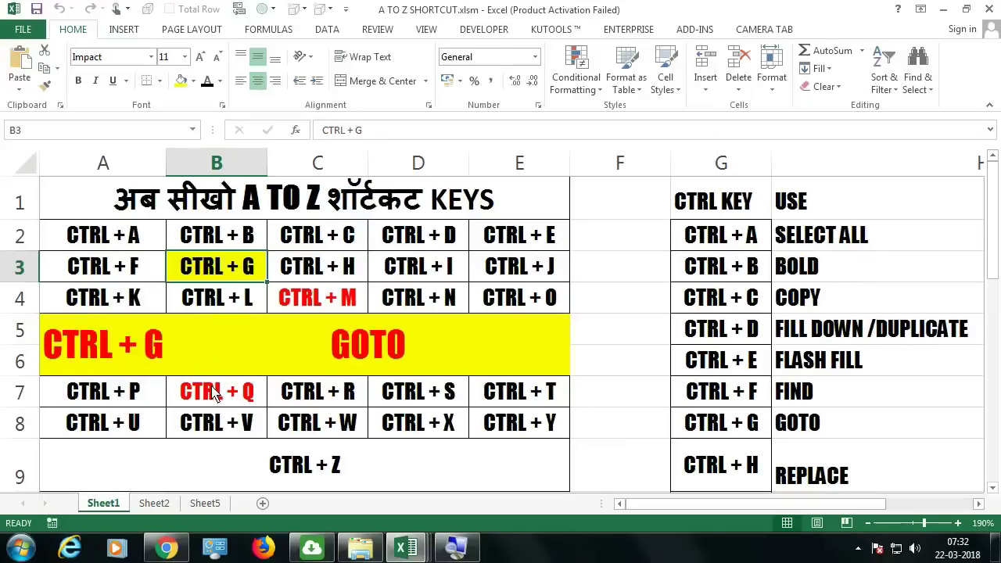
left_click(161, 503)
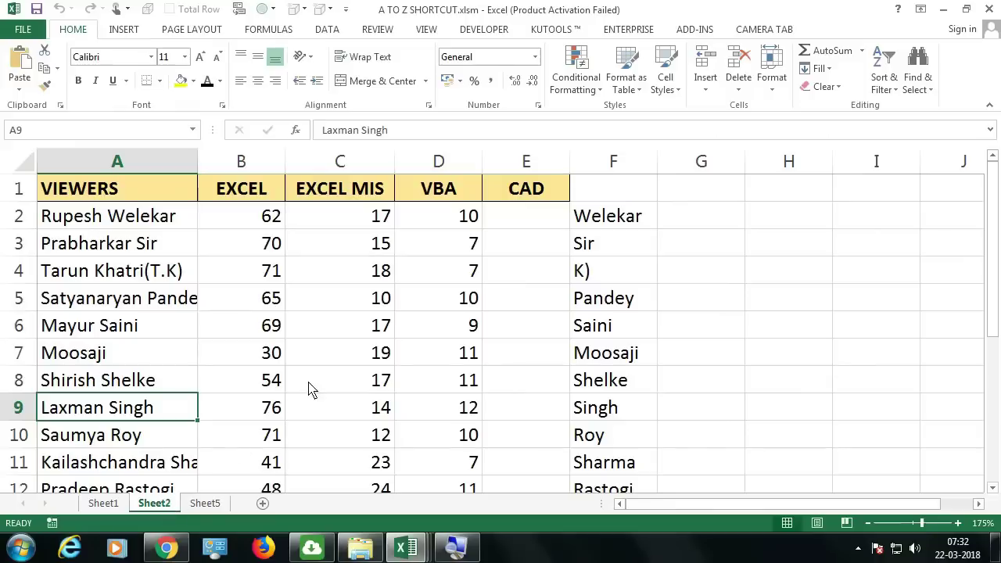
left_click(149, 223)
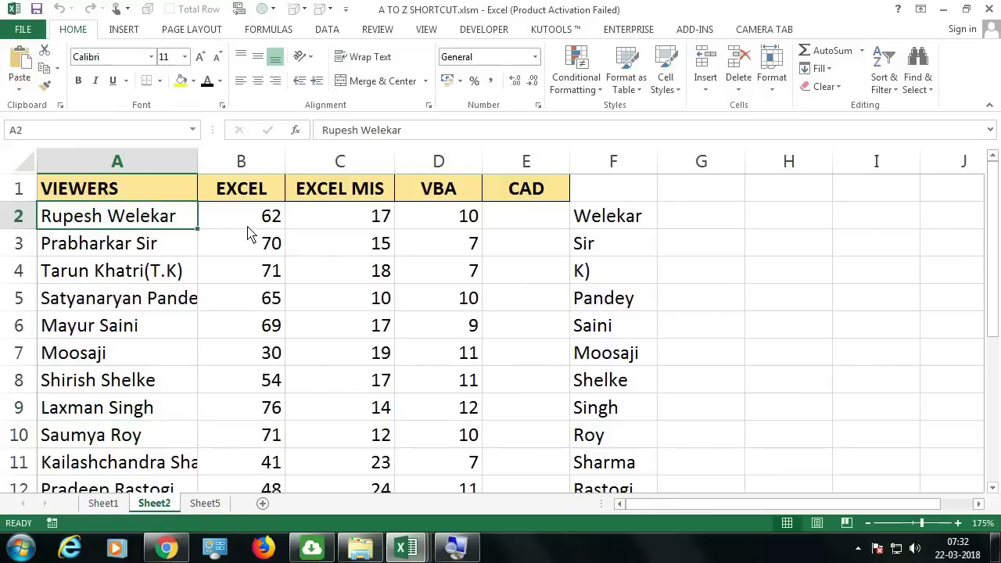
key("ctrl+g")
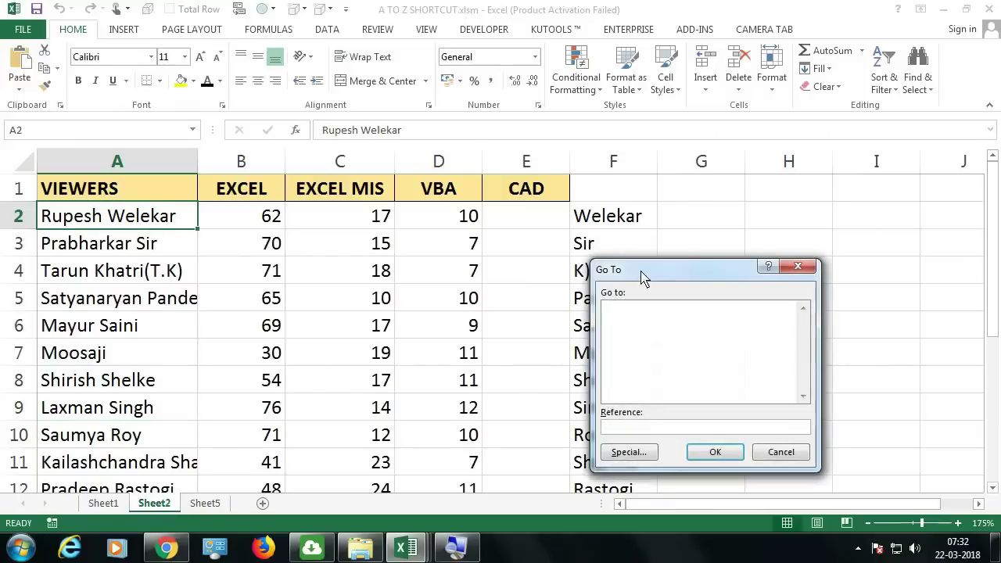
left_click_drag(641, 277, 495, 228)
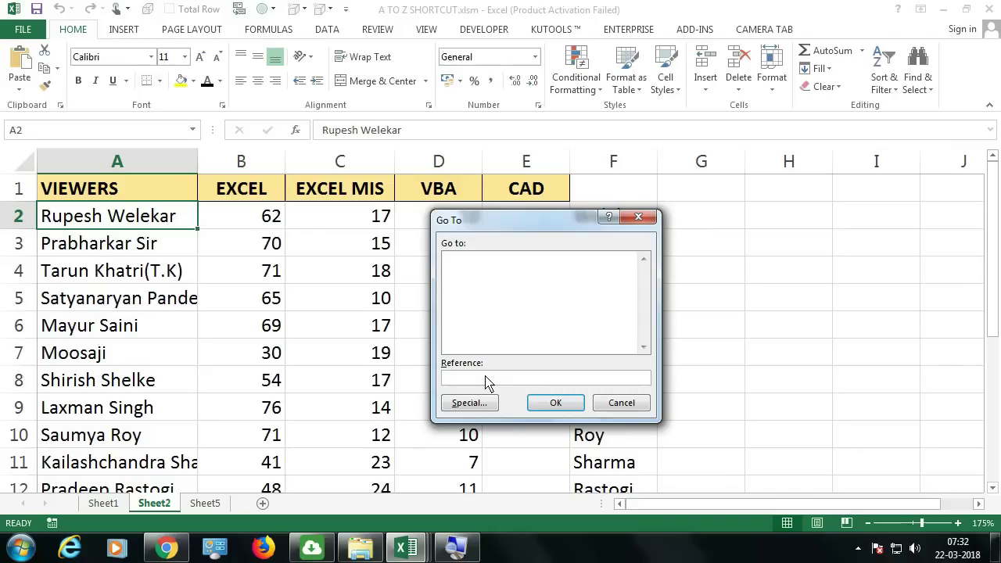
key("Escape")
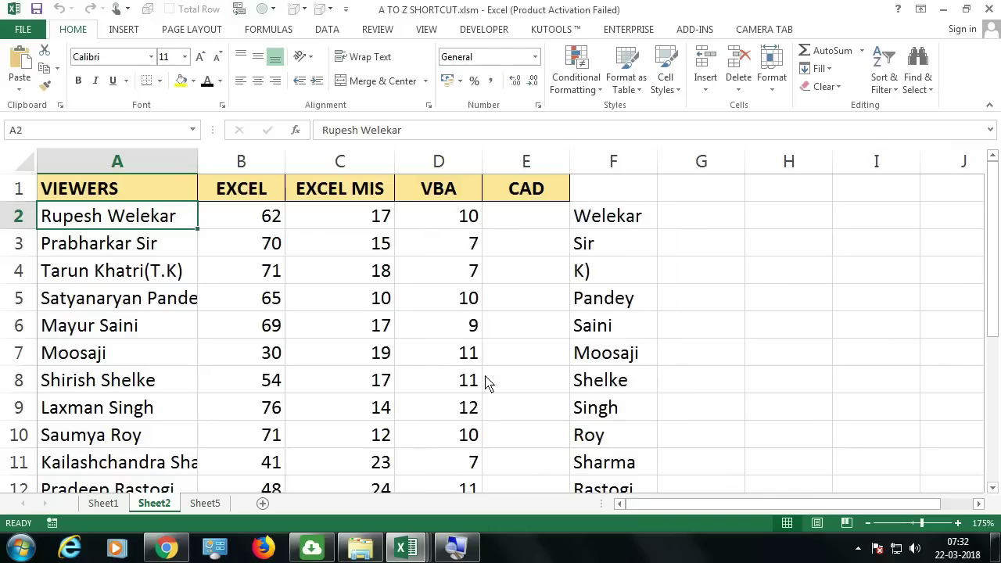
Step: Jump to cell A5 on Sheet2 with Go To, and return to Sheet1
key("ctrl+g")
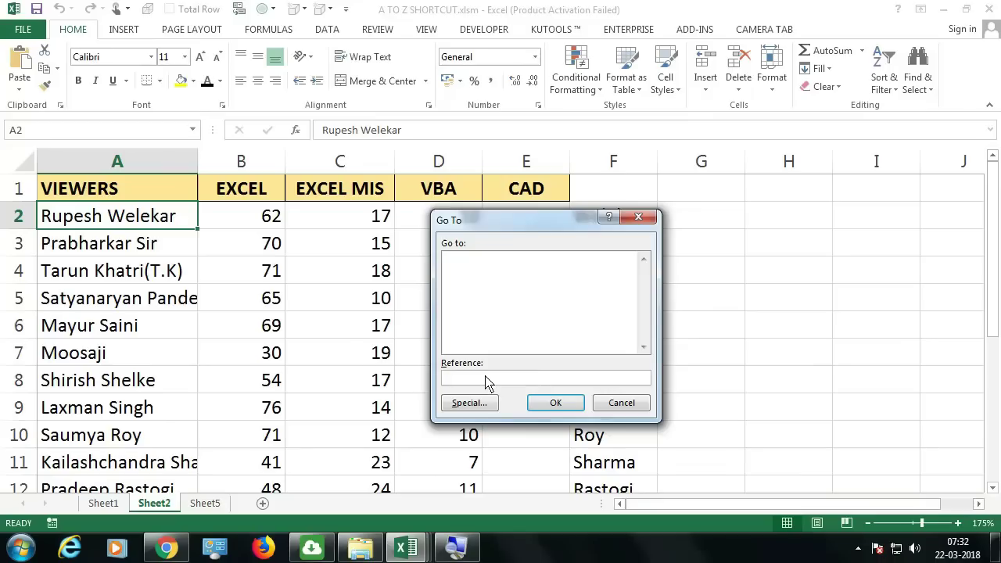
left_click_drag(496, 223, 494, 191)
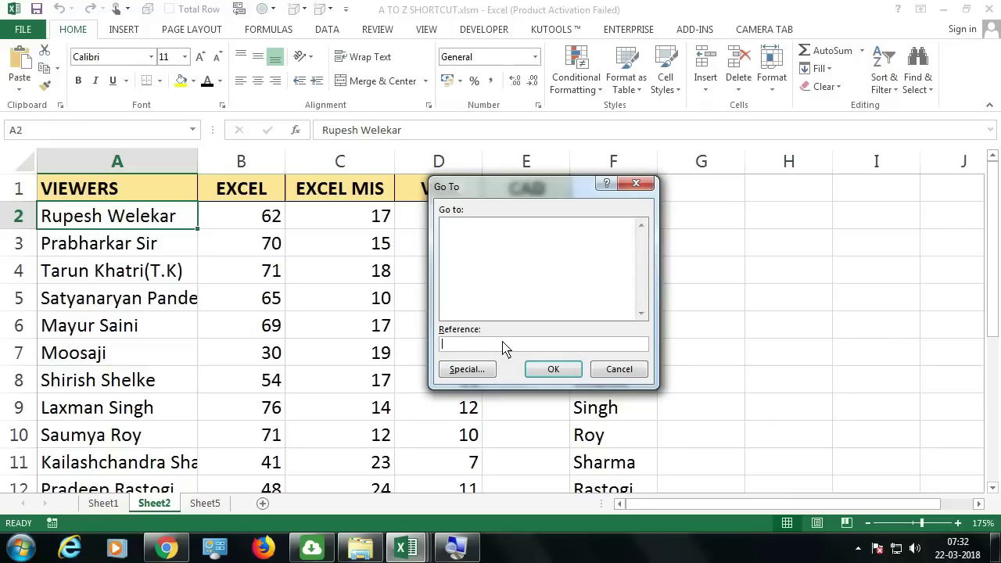
type("A5")
key("Return")
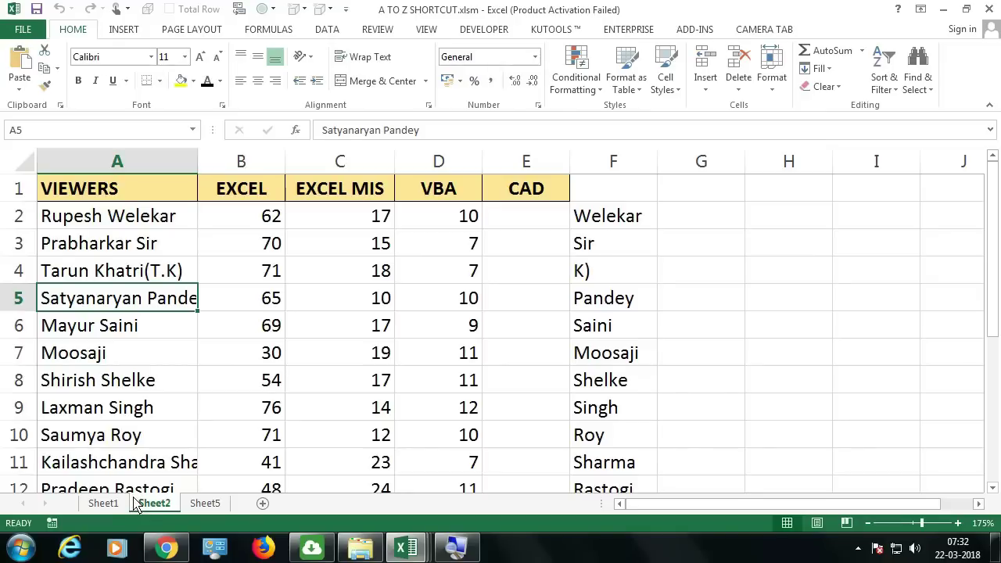
left_click(104, 504)
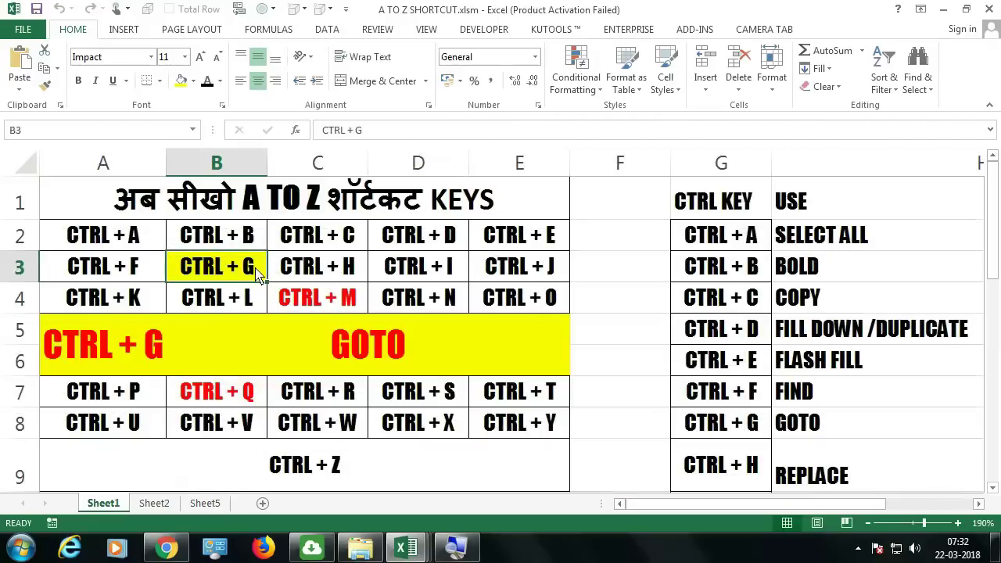
Step: Select the range A2:E5 on Sheet2 by entering it as a Go To reference
left_click(154, 505)
key("ctrl+g")
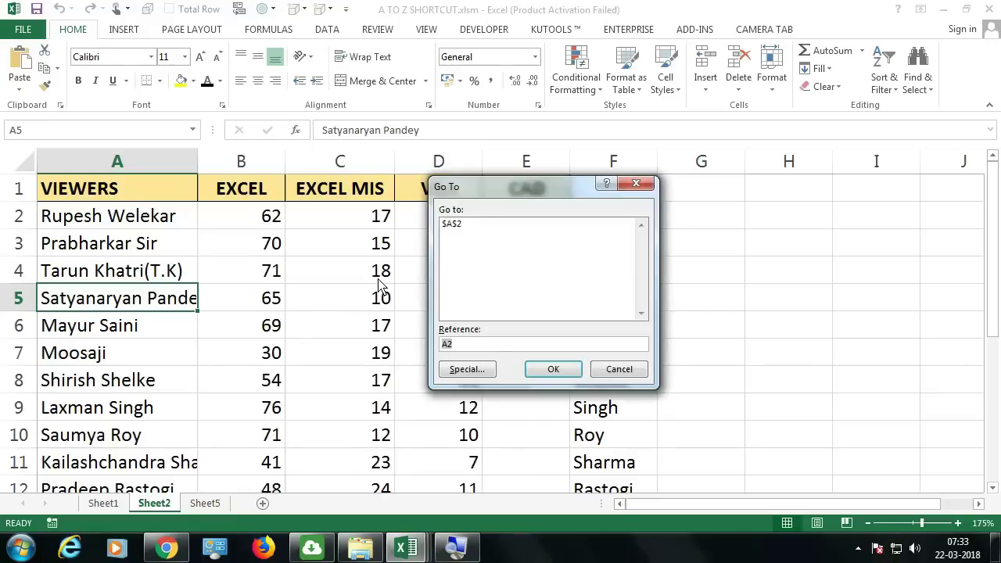
key("Right")
type(":E5")
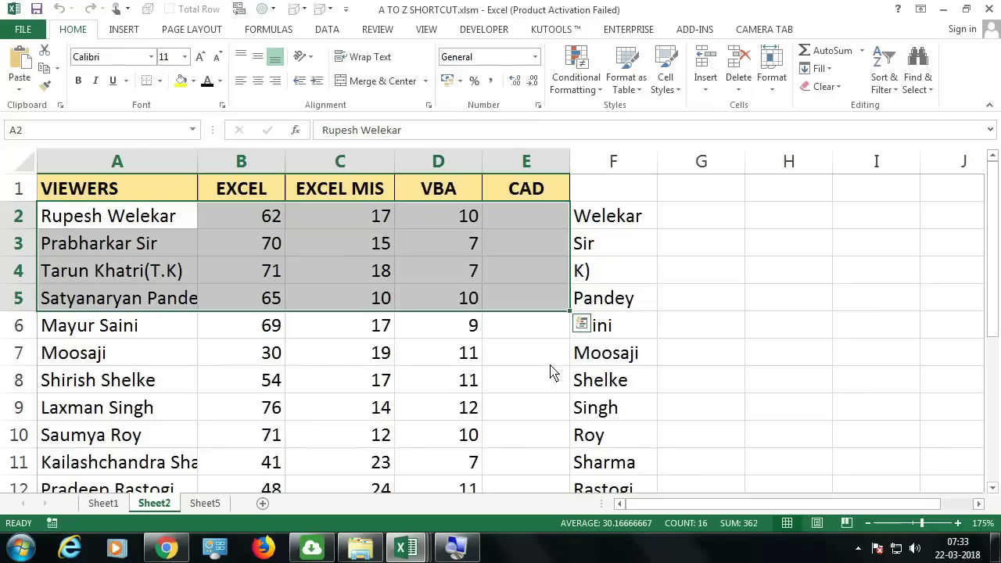
Step: View the Go To Special options with cell A2 selected, and close them without choosing anything
left_click(109, 223)
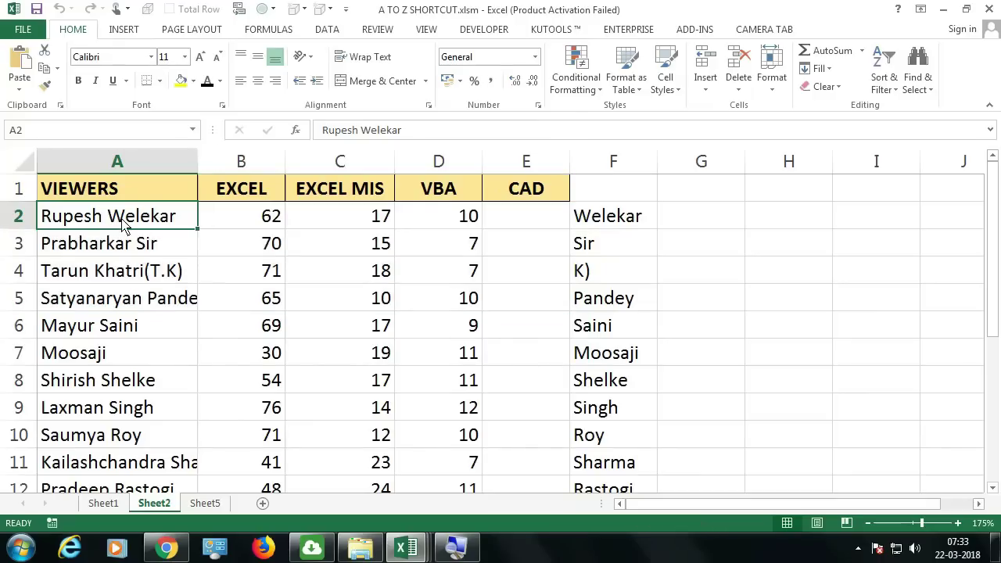
key("ctrl+g")
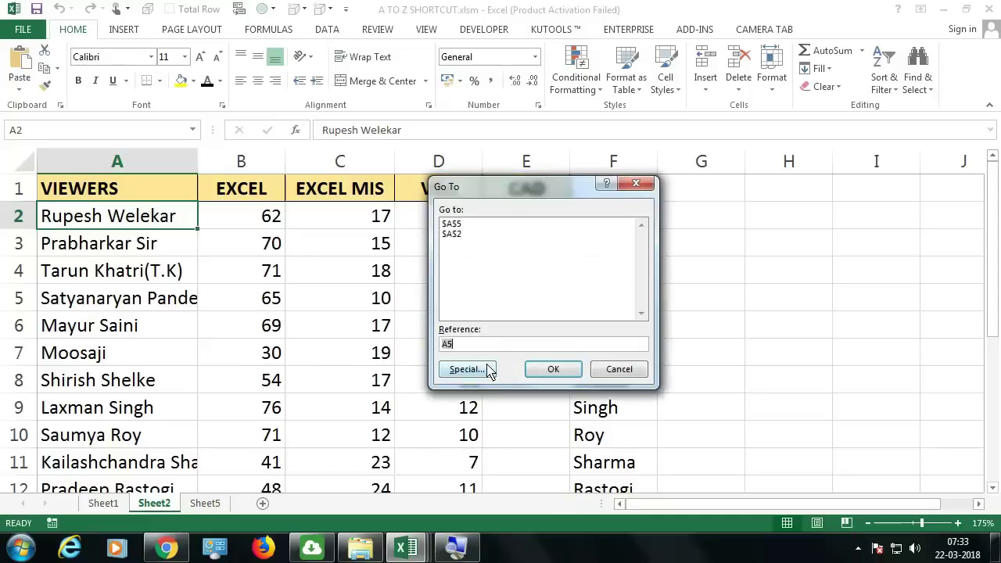
left_click(467, 369)
key("Escape")
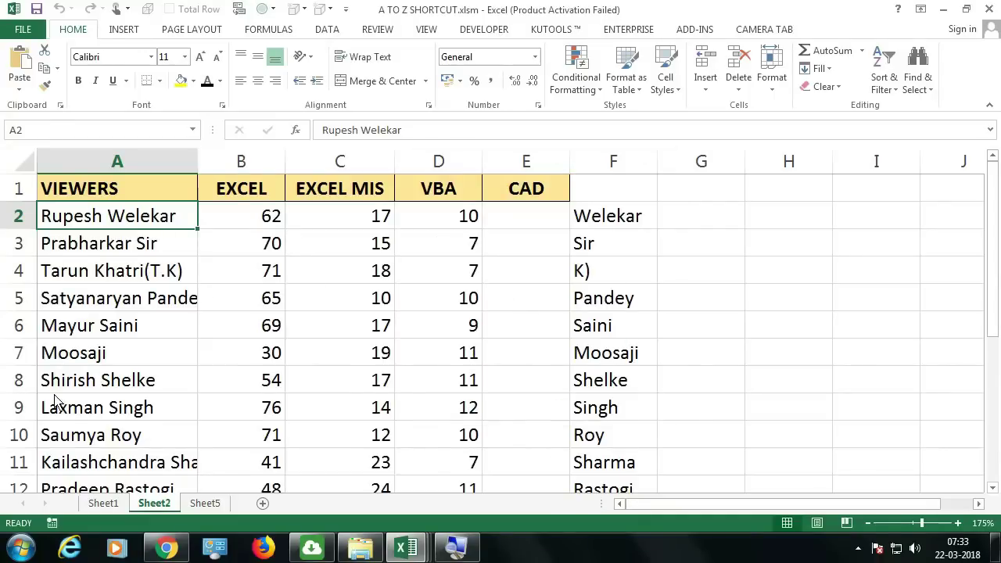
Step: Highlight the CTRL + H entry in the Sheet1 shortcut table, and return to Sheet2
left_click(110, 505)
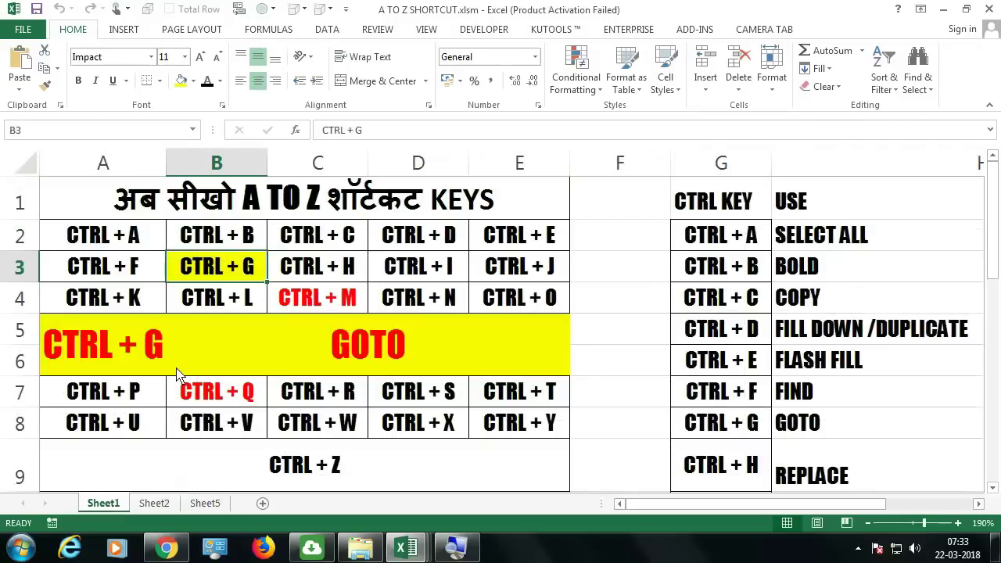
left_click(338, 268)
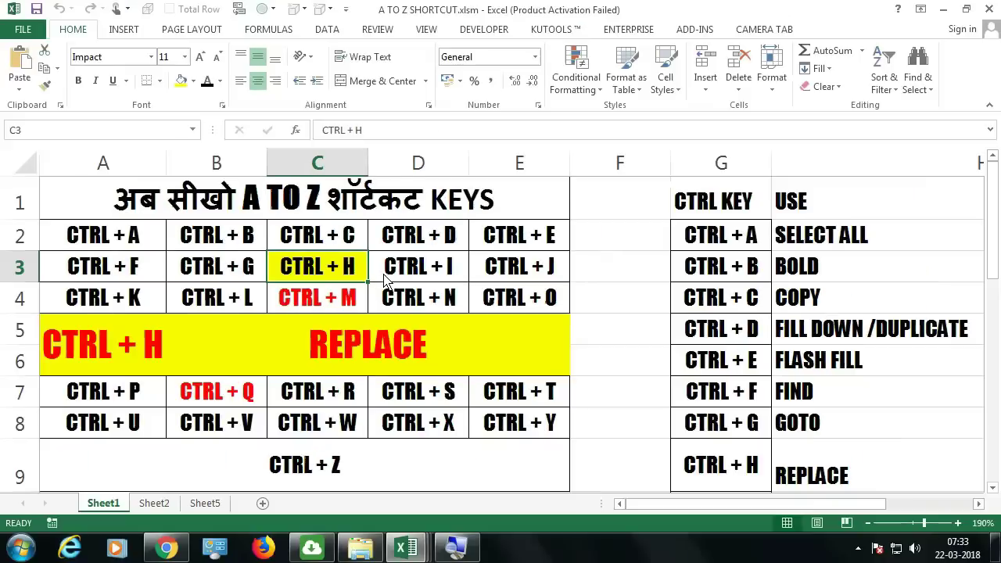
left_click(156, 505)
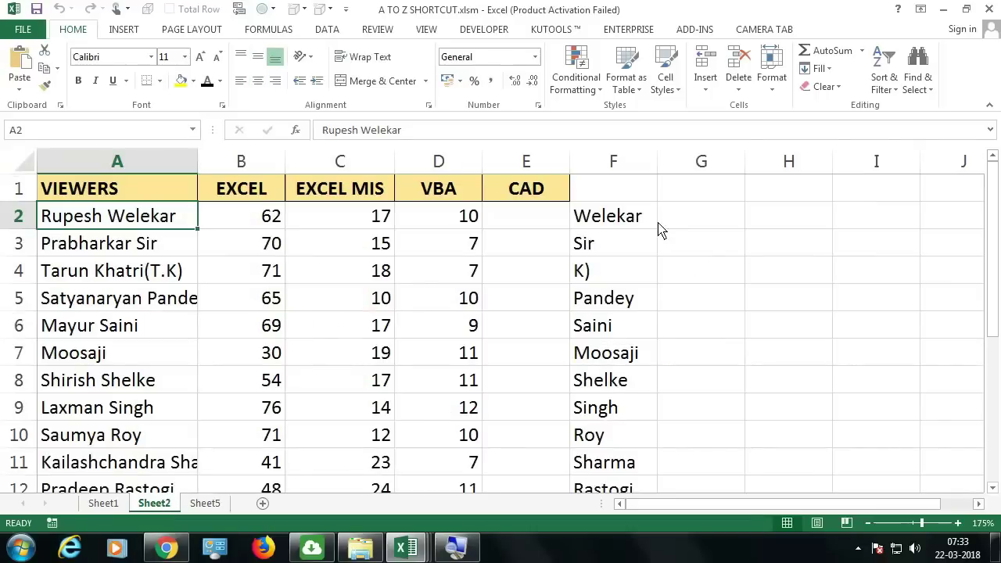
Step: Clear all the flash-filled surnames from column F of Sheet2
left_click(637, 189)
key("ctrl+shift+Down")
key("Delete")
left_click(671, 252)
Step: Enter a sample sentence in cell F3 made of a first name followed by "is good boy"
left_click(648, 246)
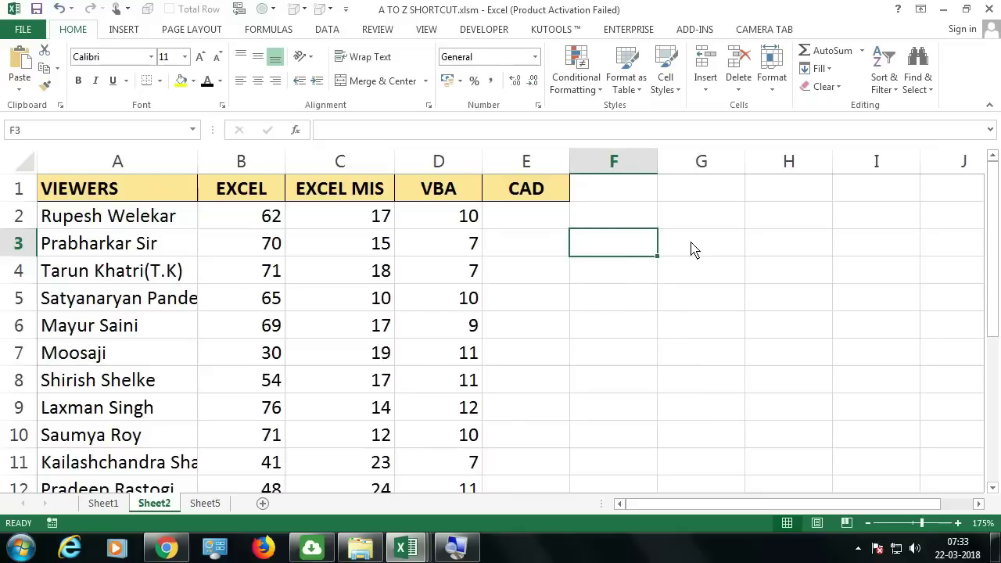
type("s")
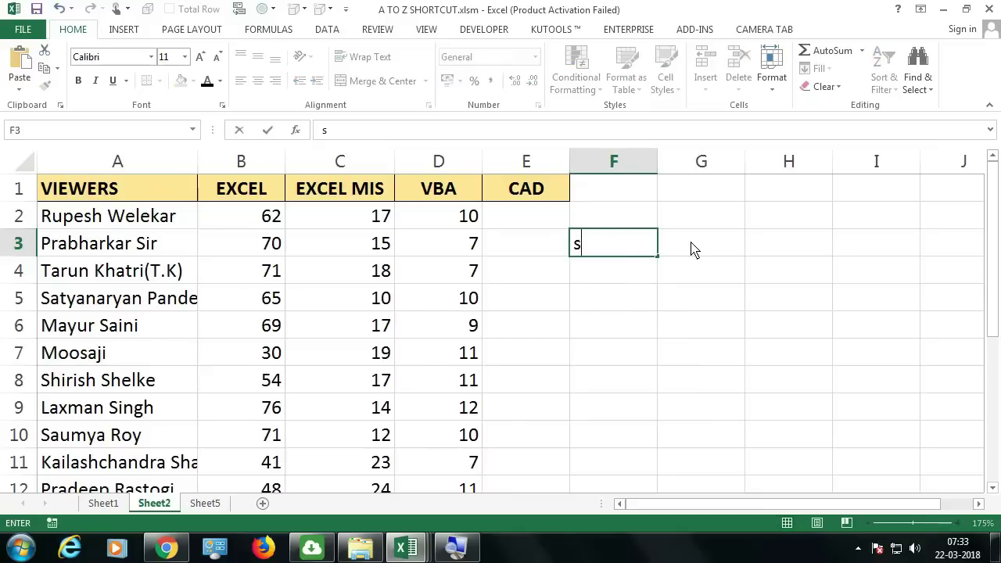
type("ACHIn ")
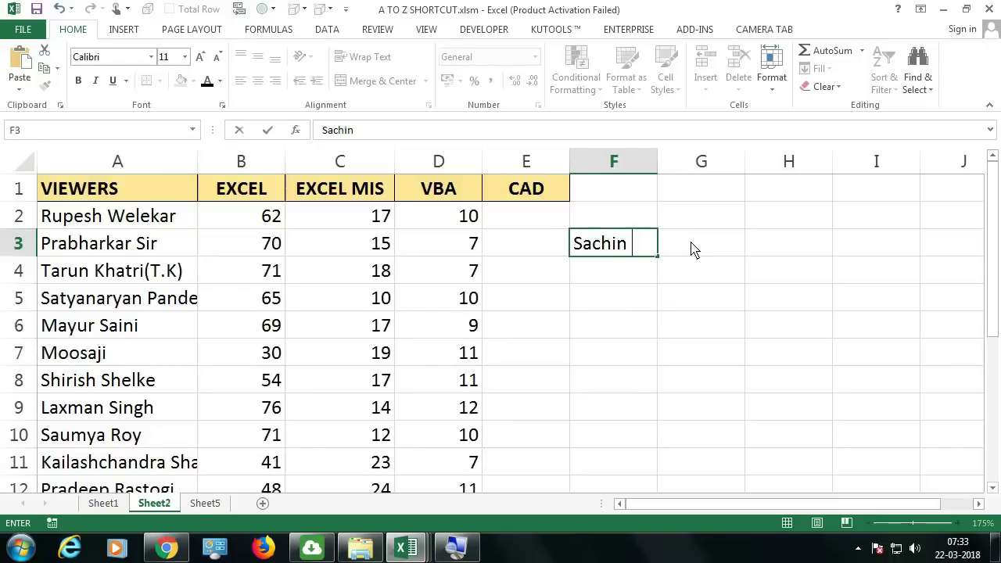
type("is good bo")
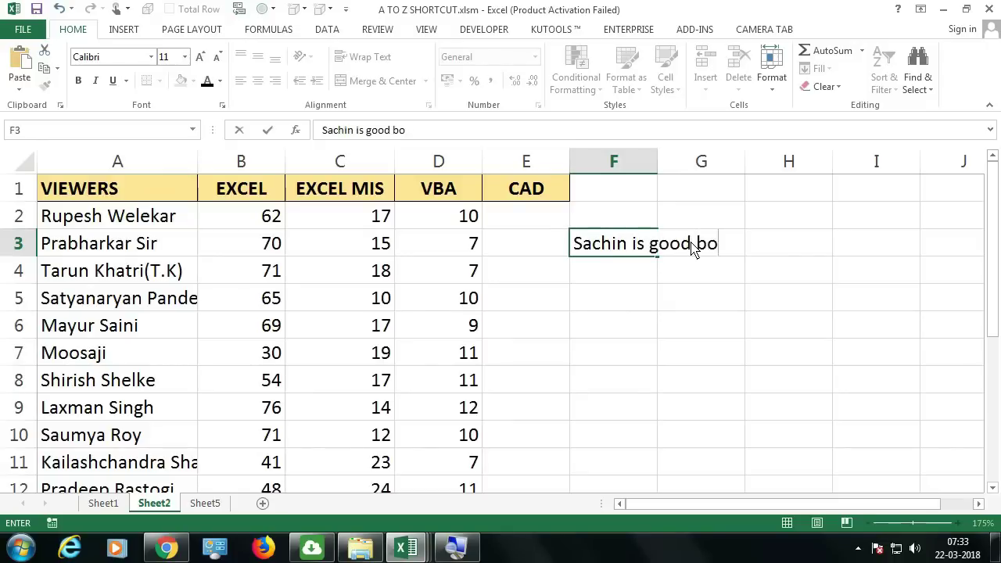
type("y")
key("Return")
Step: Fill the sample sentence from F3 down to F9, and autofit the width of column F
left_click(649, 252)
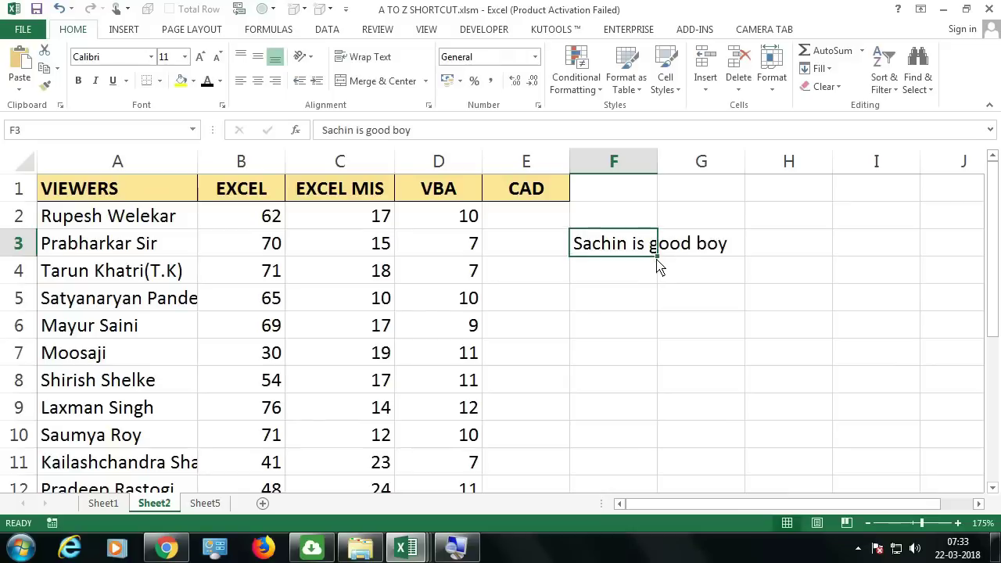
left_click_drag(657, 258, 654, 407)
left_click(649, 232)
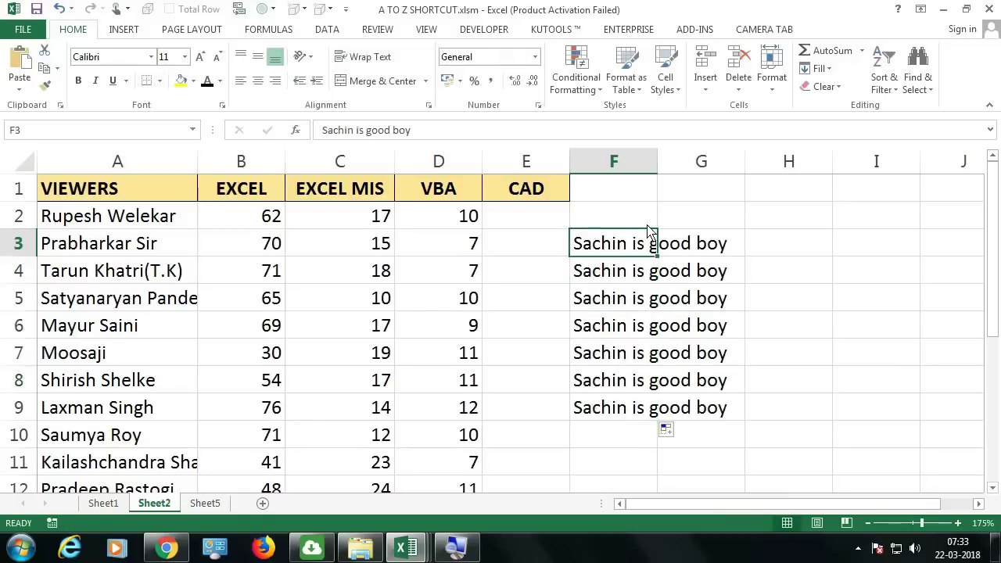
double_click(656, 161)
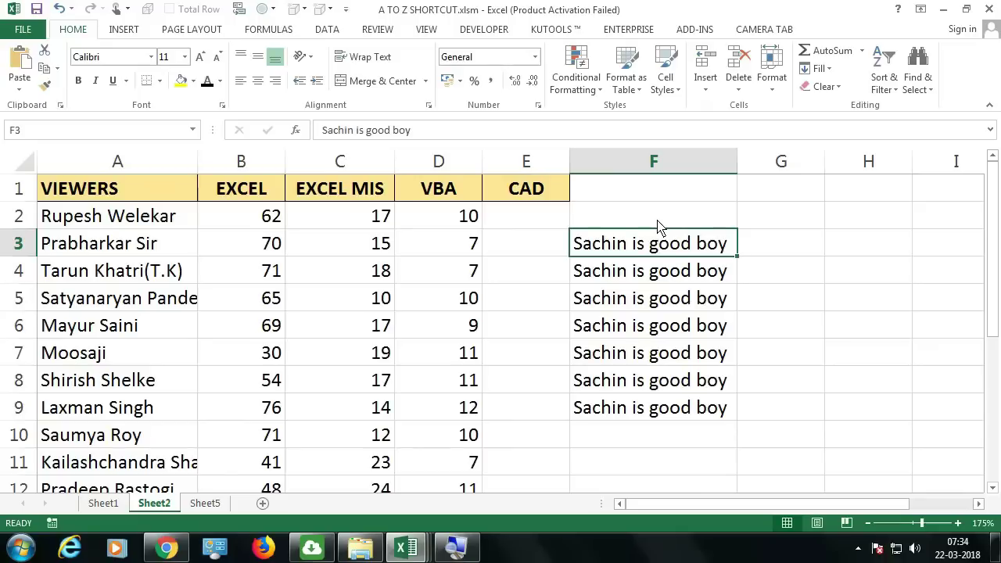
Step: Replace every "good" with "bad" in the sample sentences using Find and Replace
key("ctrl+h")
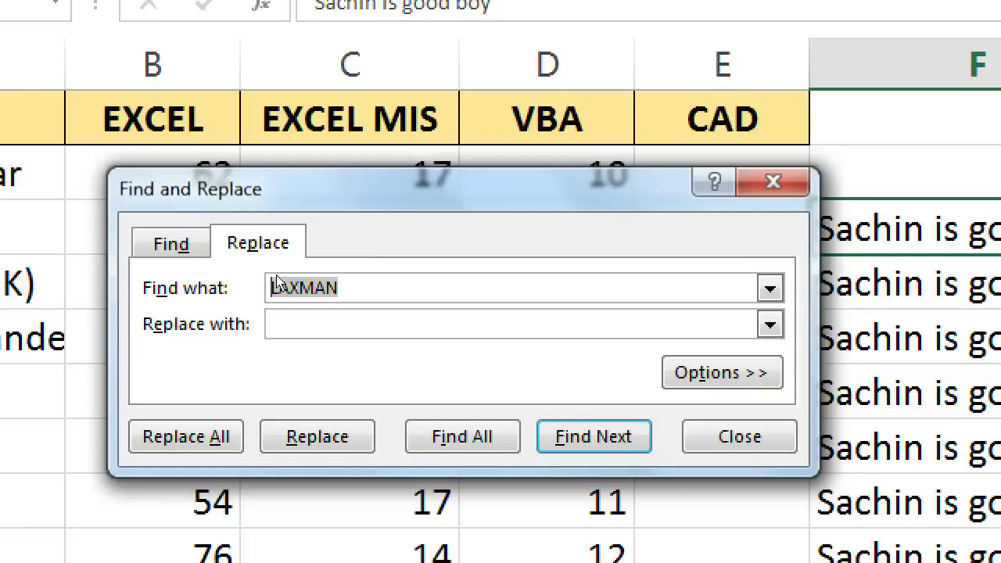
key("BackSpace")
type("sac")
key("BackSpace")
key("BackSpace")
key("BackSpace")
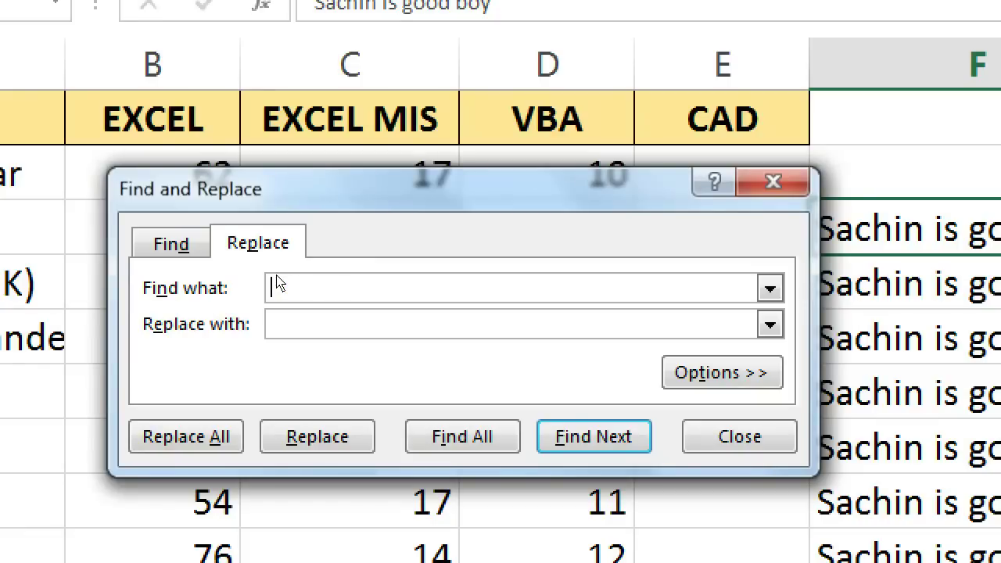
type("good")
key("Tab")
type("bad")
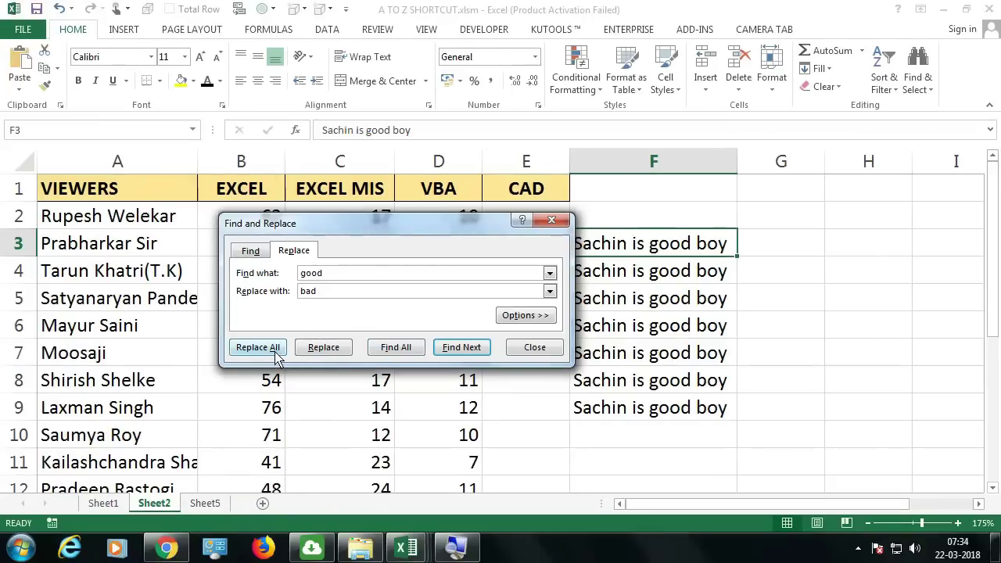
left_click(270, 349)
left_click(503, 312)
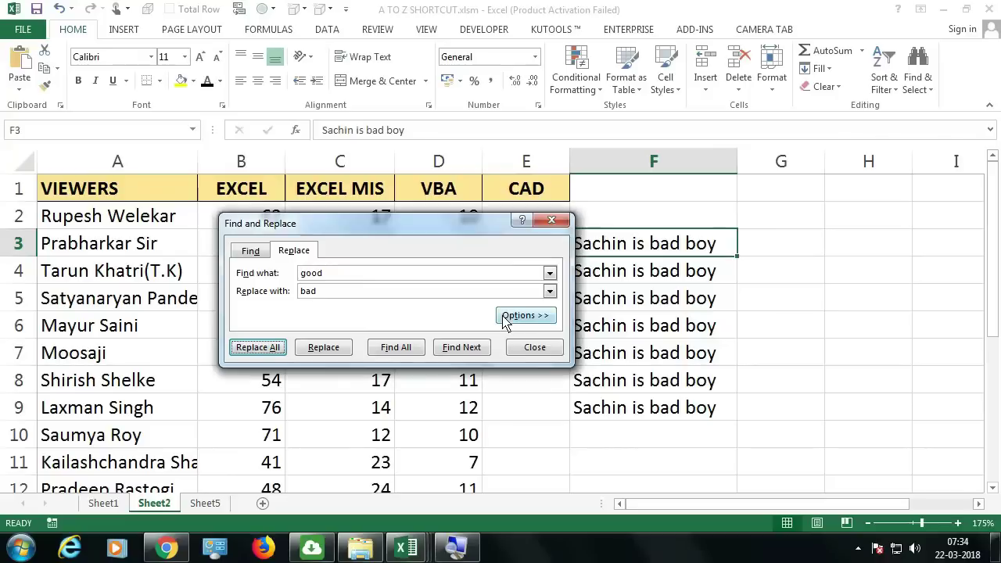
Step: Replace every "boy" with "girl" in the sample sentences, and close Find and Replace
double_click(349, 276)
type("boy")
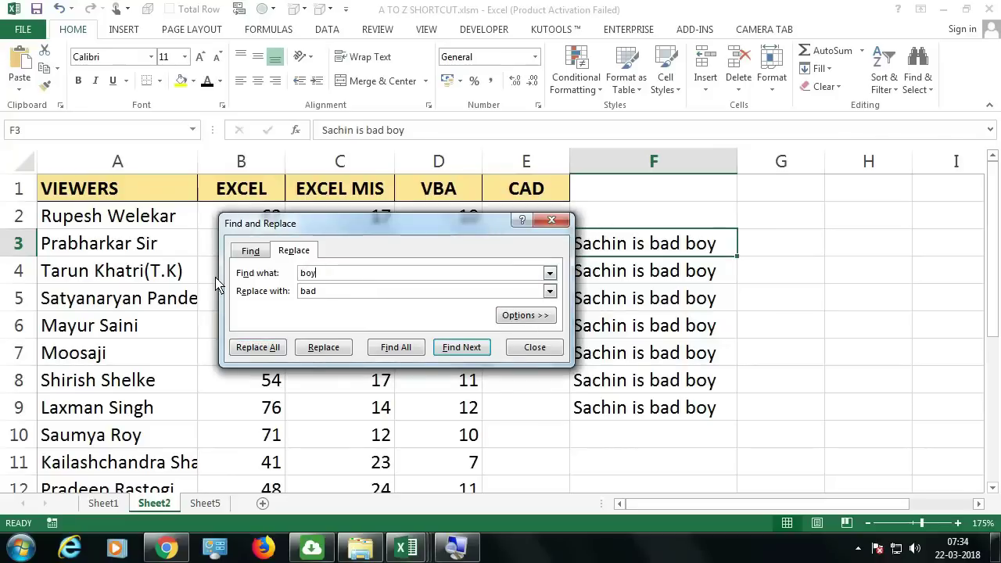
key("Tab")
type("gi")
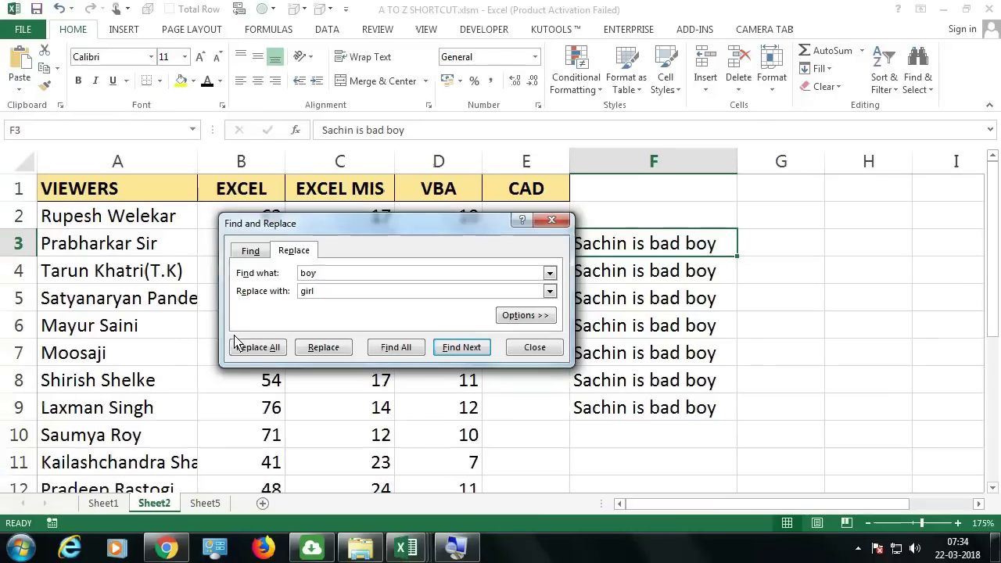
left_click(247, 349)
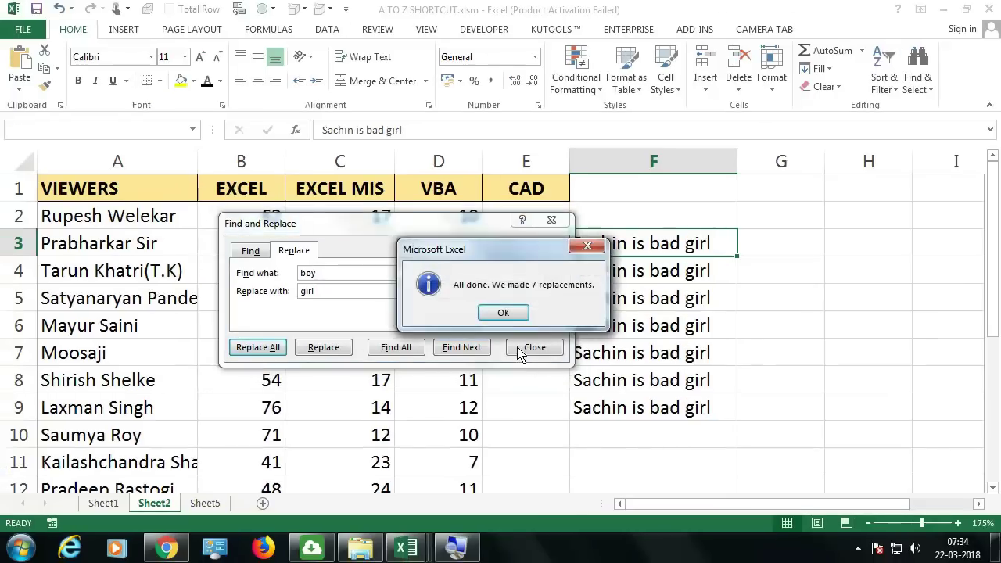
left_click(504, 314)
left_click(534, 348)
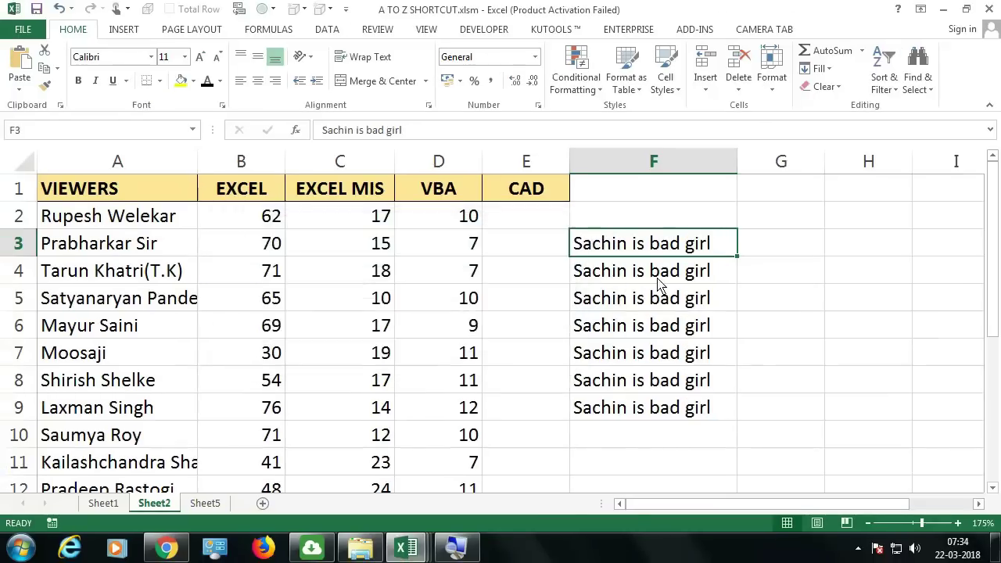
Step: Clear the sample sentences from the range F3:F10 on Sheet2
left_click_drag(669, 249, 664, 436)
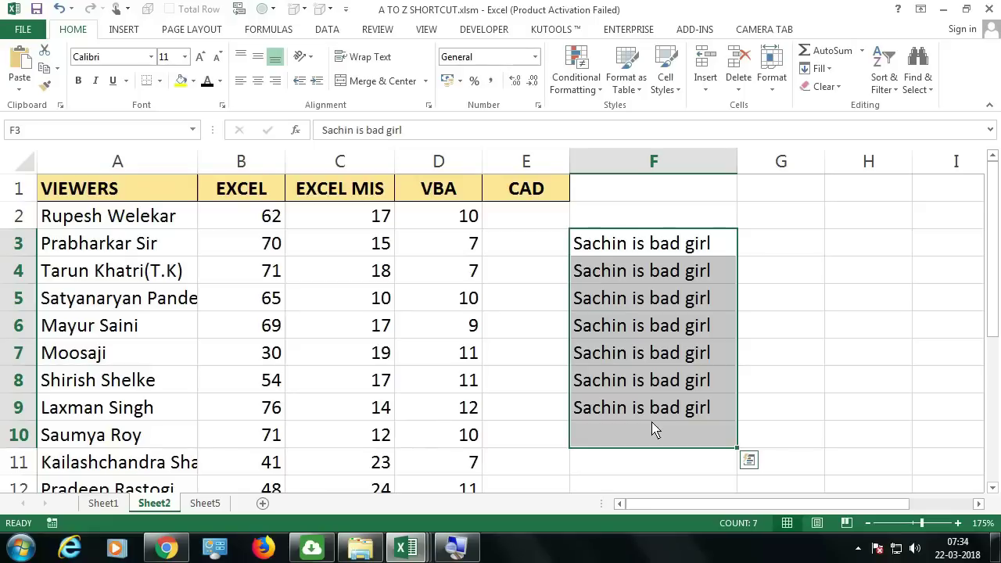
key("Delete")
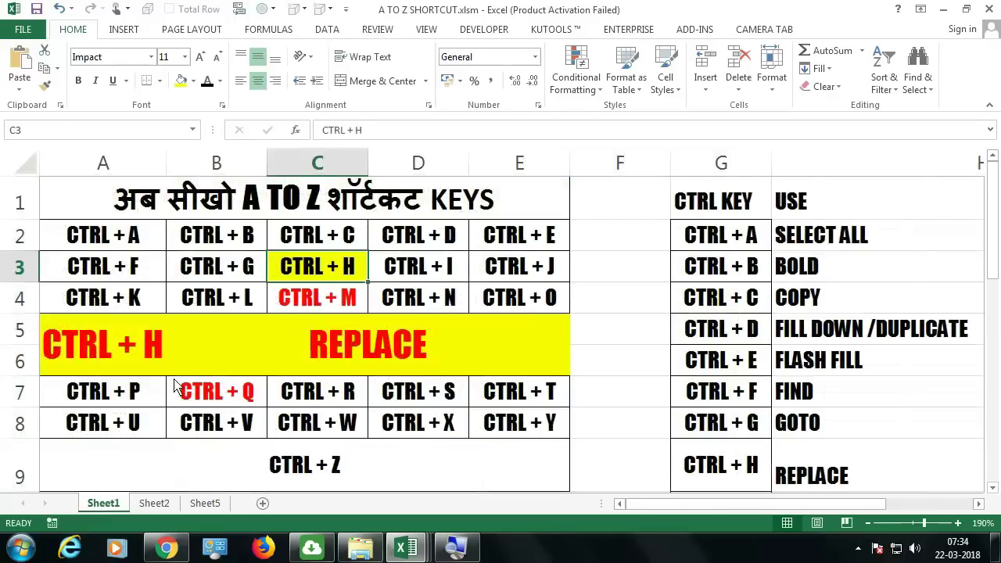
Step: Select the CTRL + I entry on Sheet1, and toggle italics on and off for B3:C9 on Sheet2
left_click(103, 503)
left_click(403, 279)
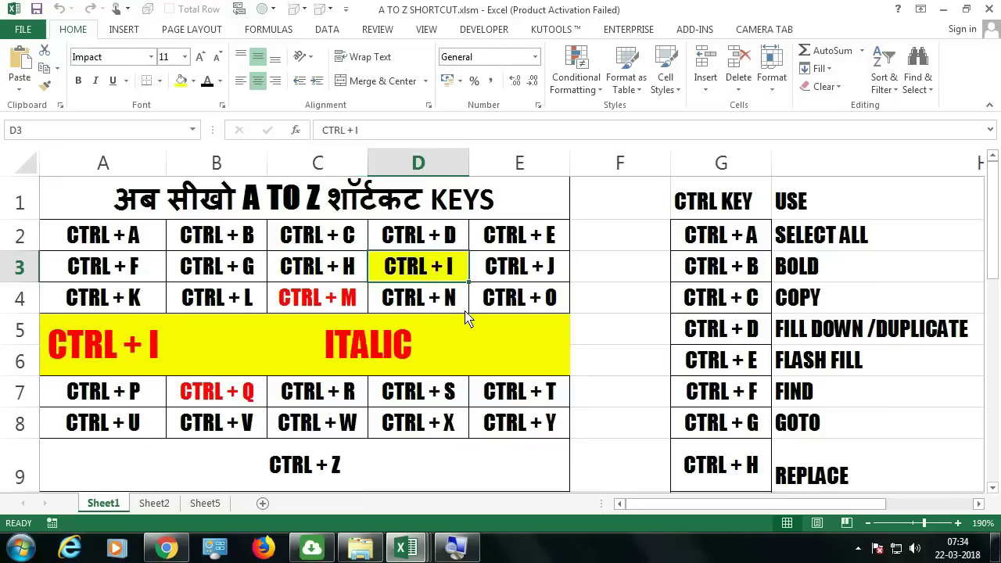
left_click(154, 505)
left_click_drag(266, 249, 384, 405)
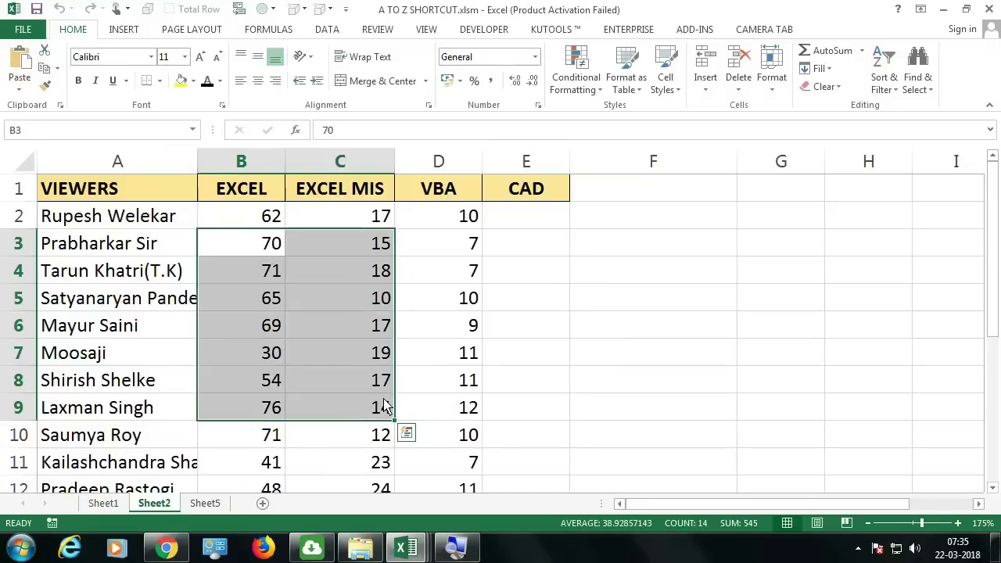
key("ctrl+i")
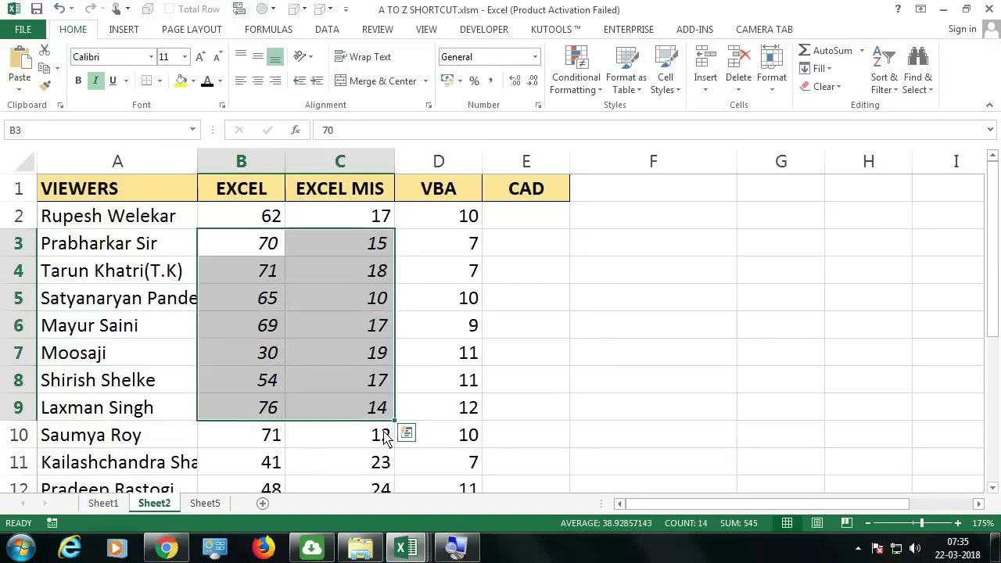
key("ctrl+i")
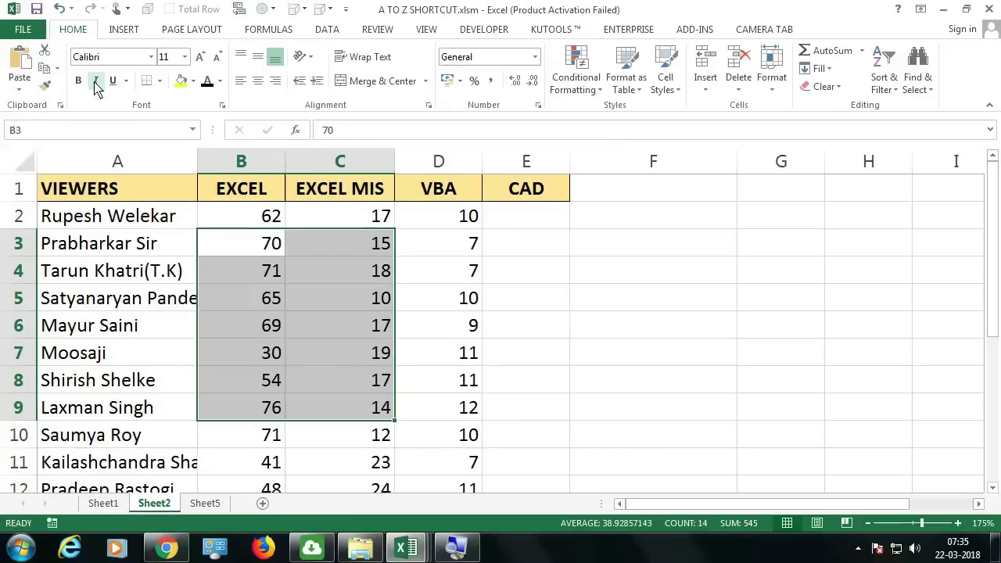
Step: Select the CTRL + J entry on Sheet1, and add the text "sdkjfhkjsdhf" inside the rounded rectangle on Sheet5
left_click(114, 507)
left_click(522, 276)
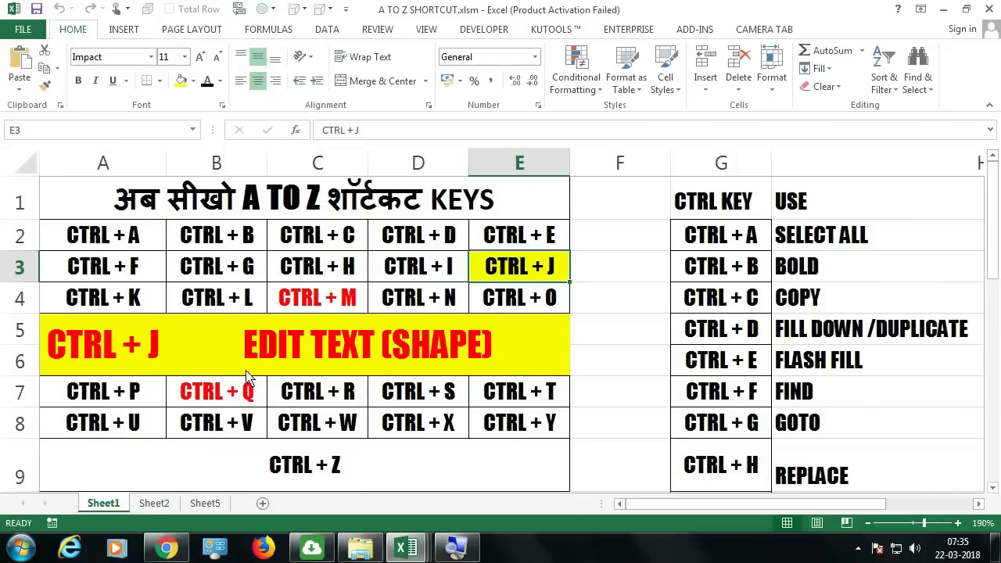
left_click(202, 503)
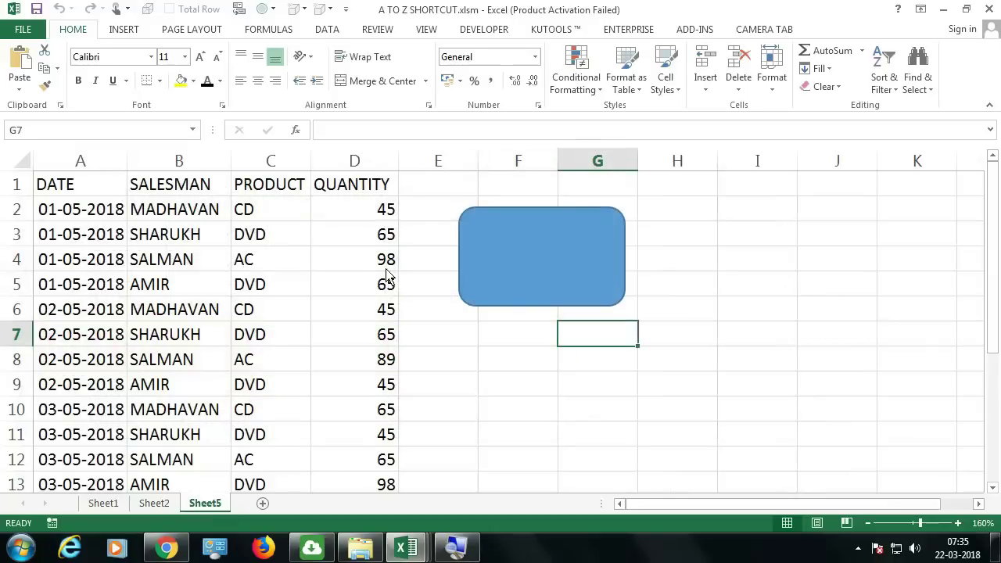
left_click(537, 270)
right_click(537, 269)
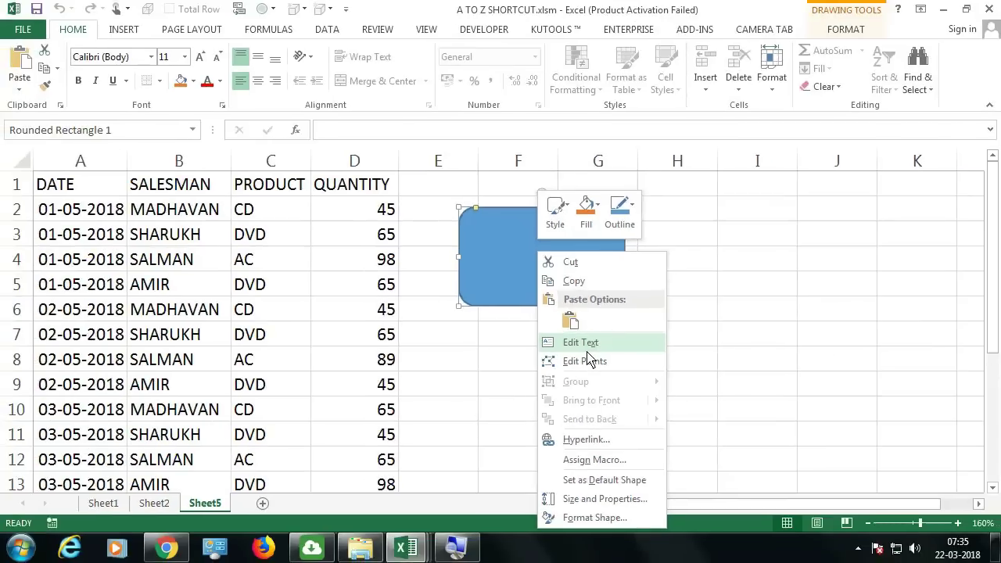
left_click(507, 302)
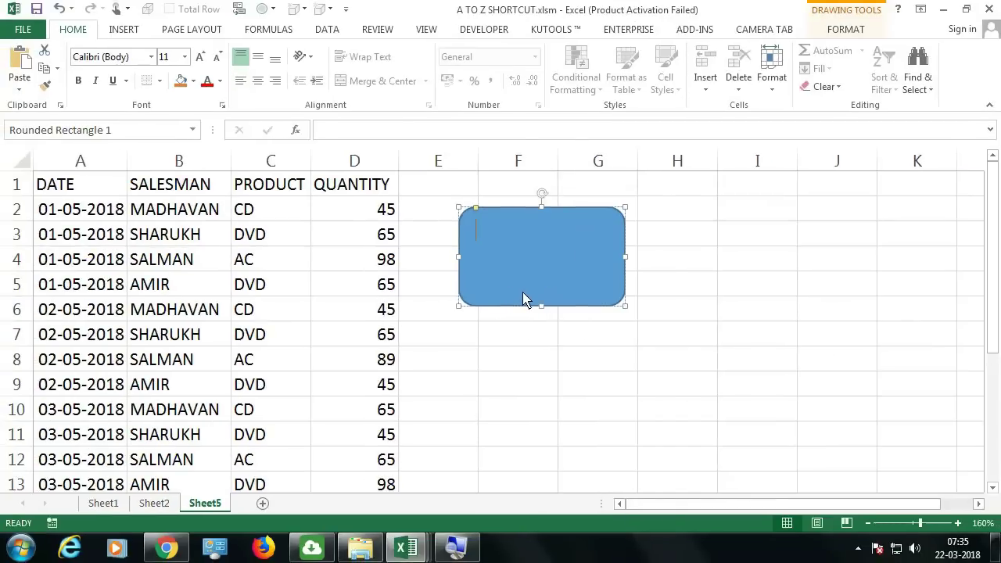
type("sdkjfhkjsdhf")
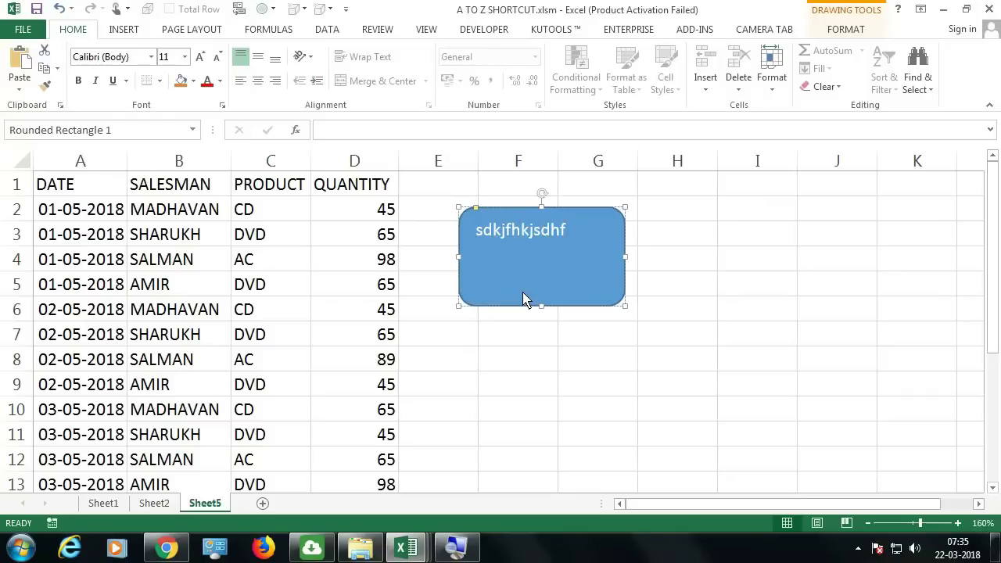
Step: Clear the rounded rectangle's text, and enter "fds" in it before undoing that entry
left_click(602, 305)
key("BackSpace")
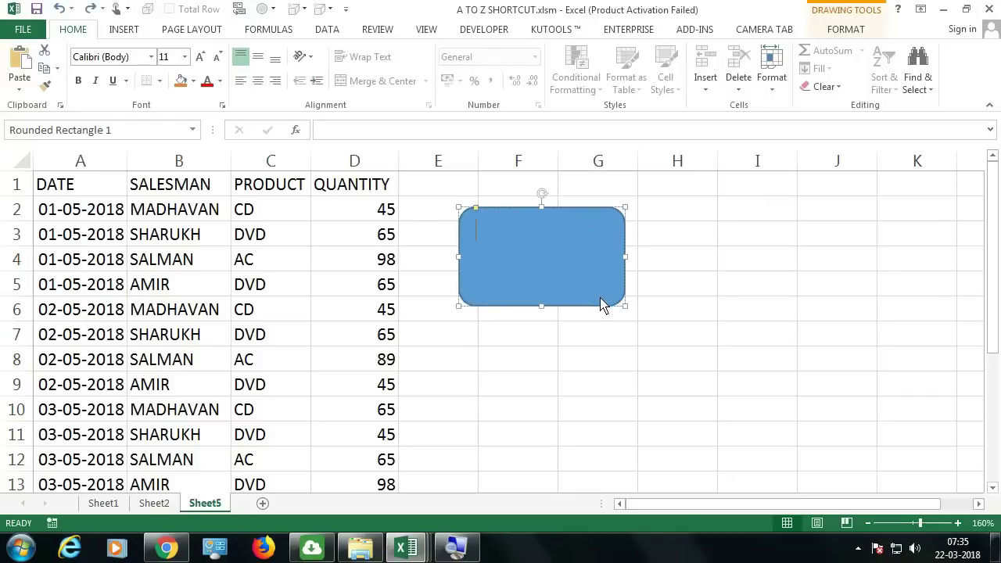
type("fds")
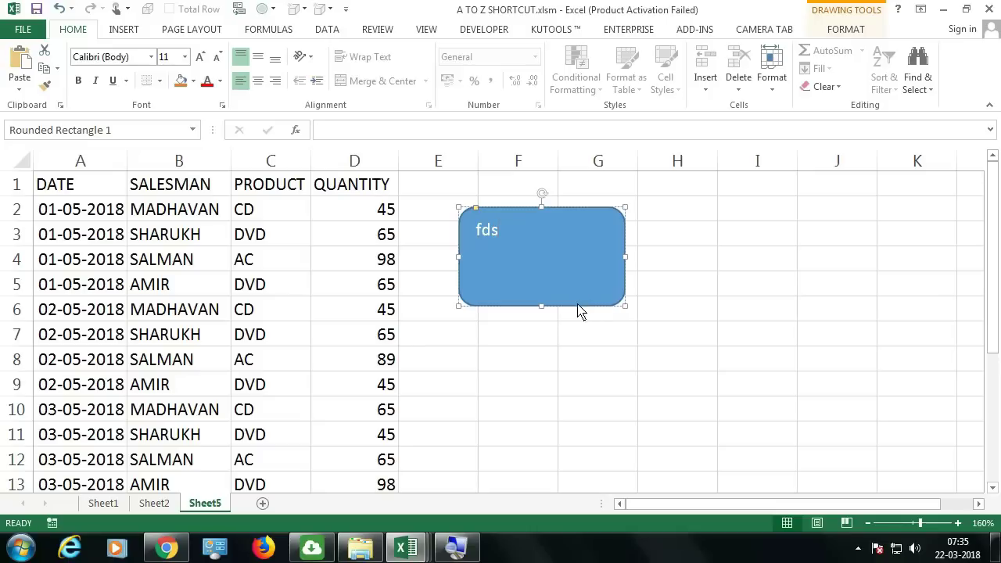
key("ctrl+z")
left_click(567, 327)
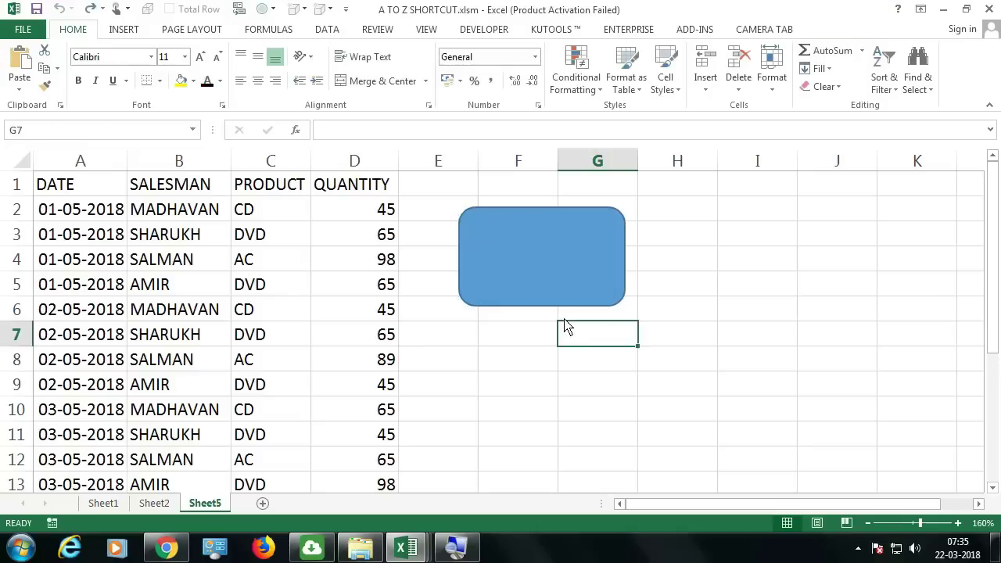
Step: Delete the rounded rectangle from Sheet5
left_click(562, 280)
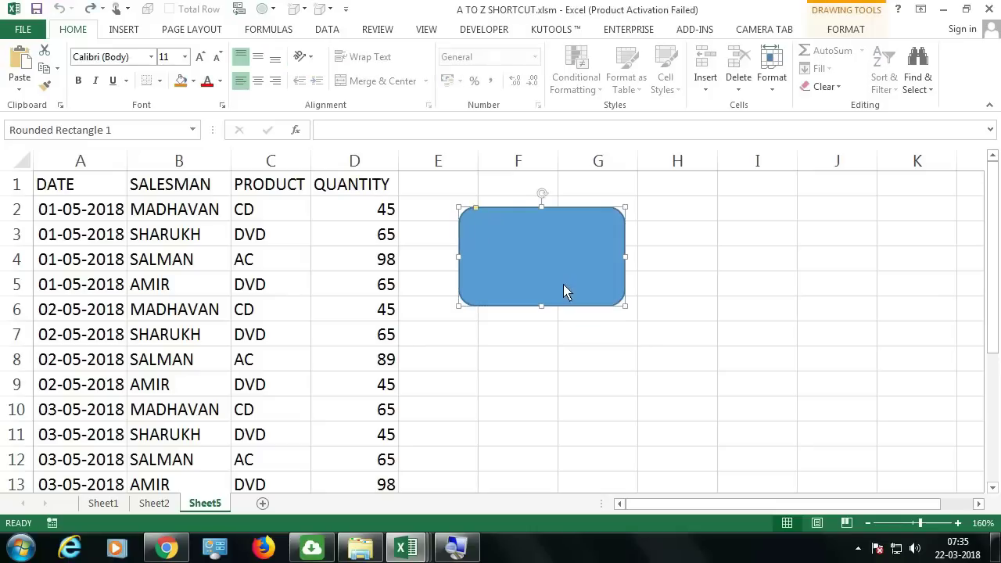
left_click(566, 305)
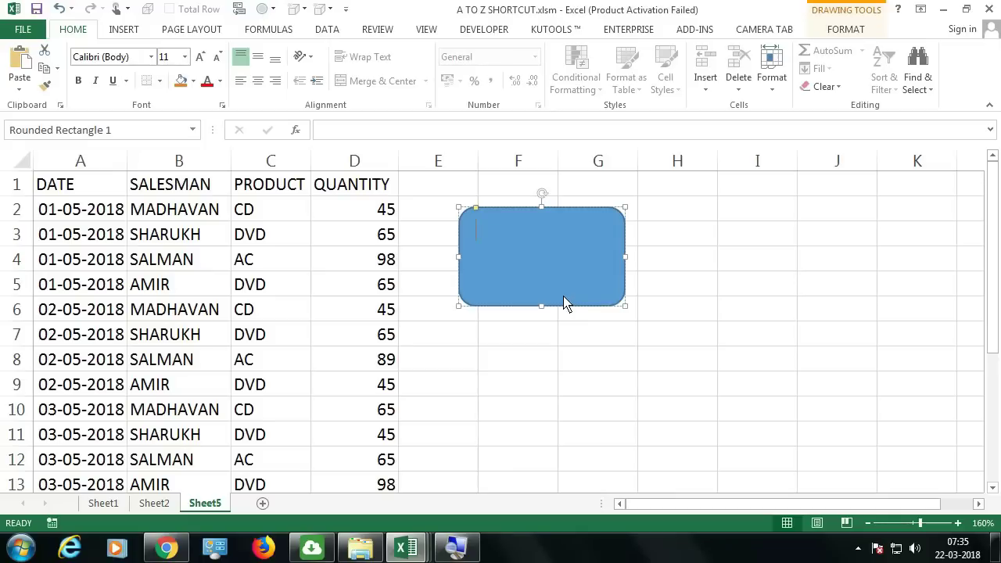
key("Escape")
key("Delete")
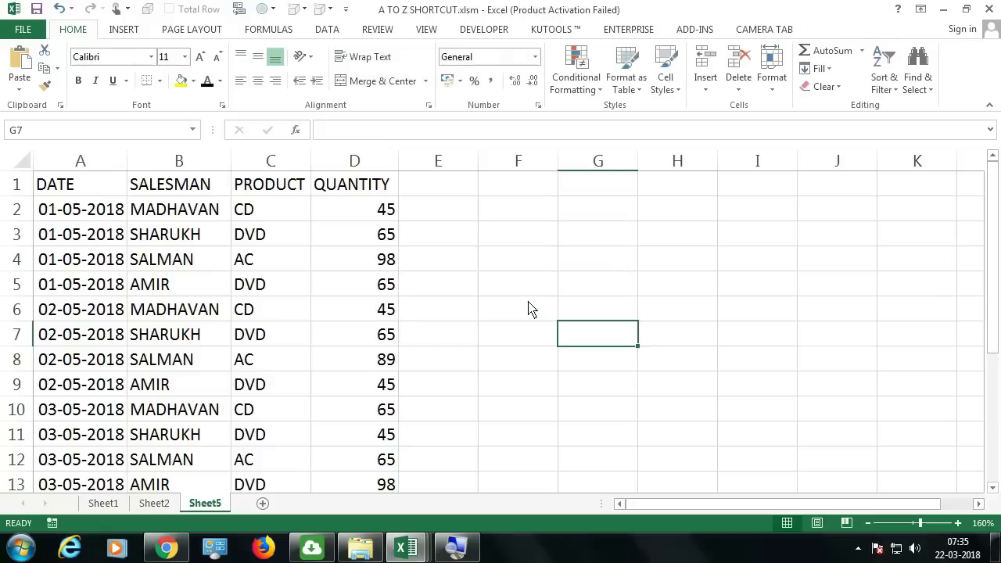
Step: Select the CTRL + K entry in the shortcut chart on Sheet1, and open Sheet2
left_click(102, 503)
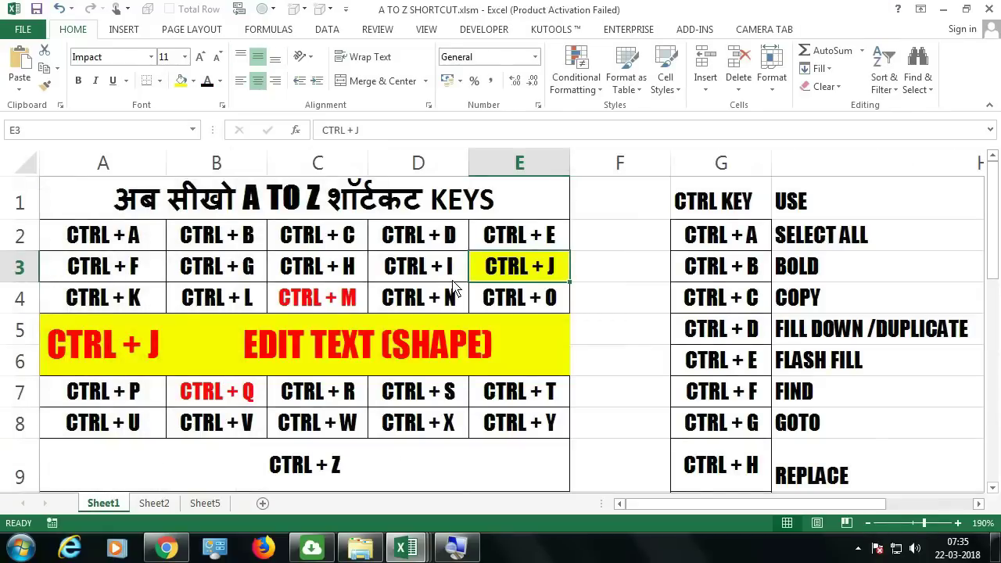
left_click(154, 305)
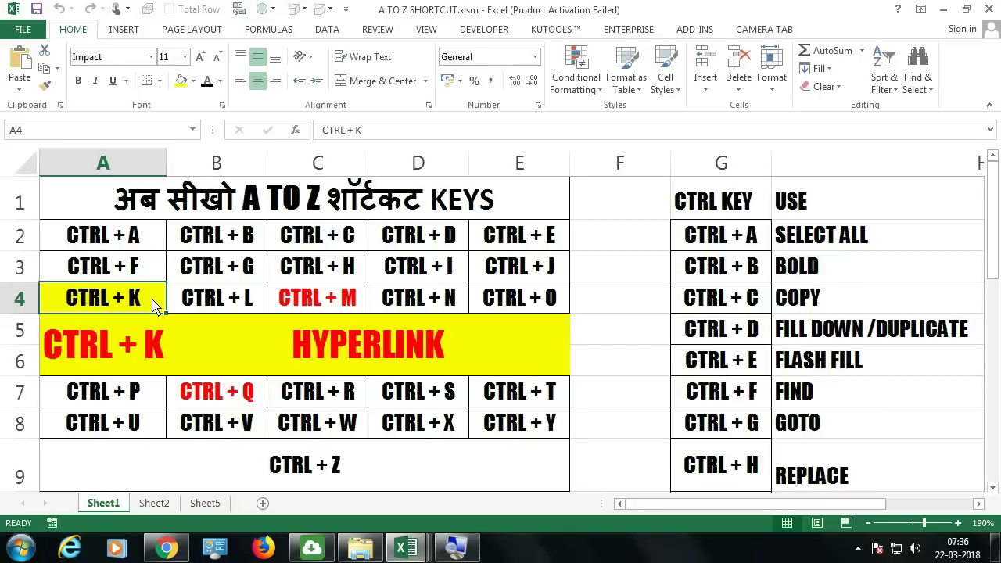
left_click(156, 504)
left_click(408, 278)
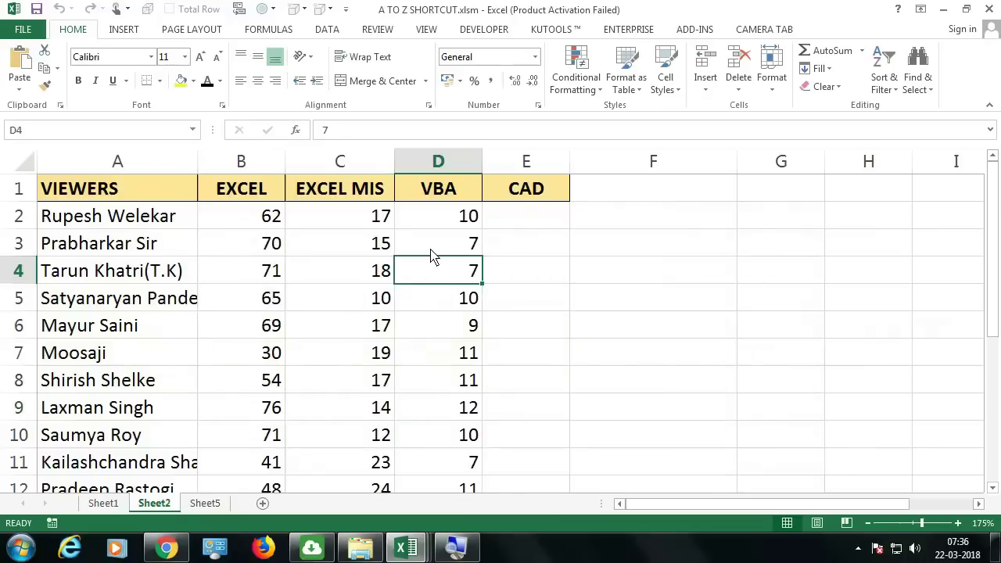
Step: Hyperlink the VBA header in D1 to cell A1 of Sheet5 in this workbook, and follow the link
left_click(448, 197)
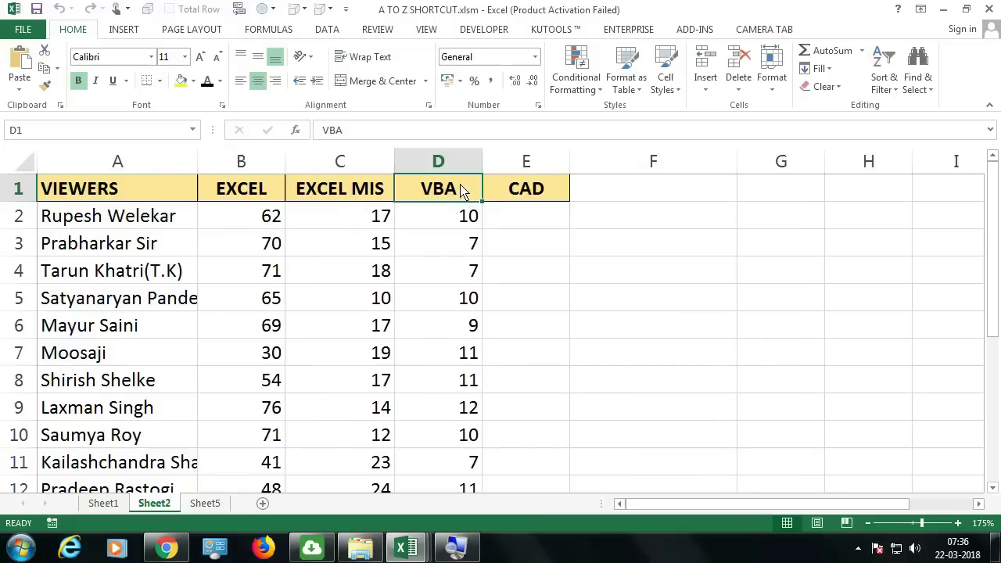
key("ctrl+k")
left_click_drag(440, 162, 410, 163)
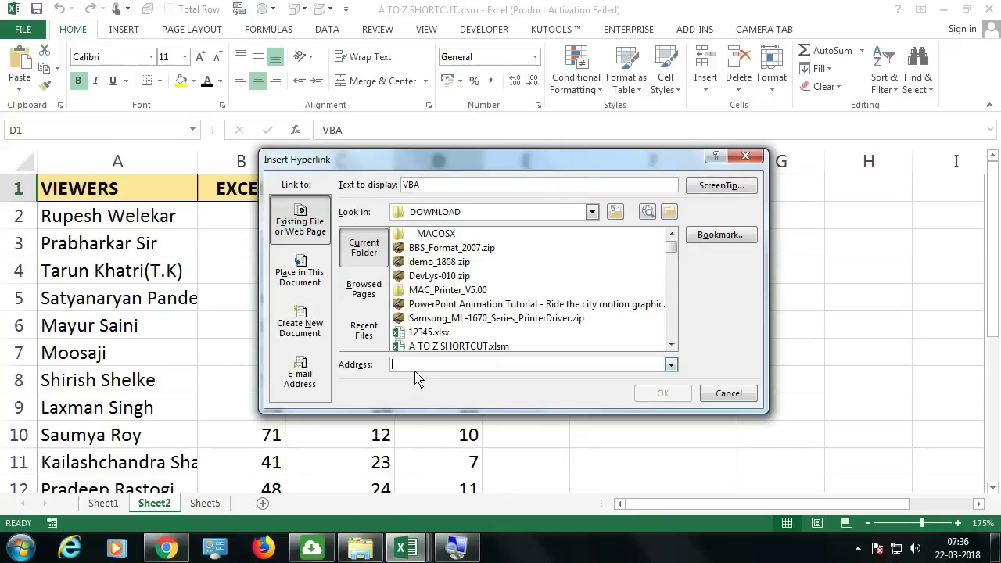
left_click(438, 345)
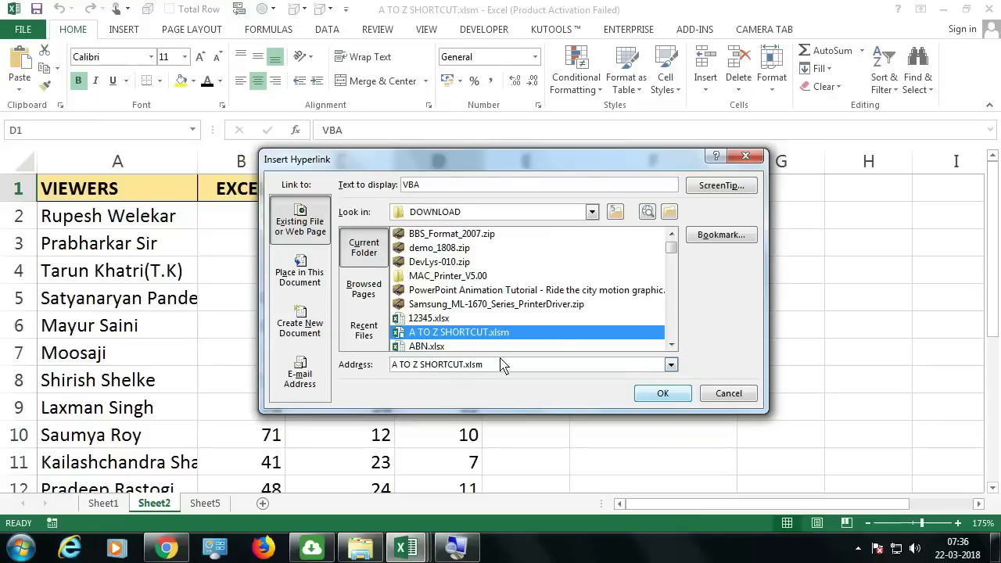
left_click(436, 346)
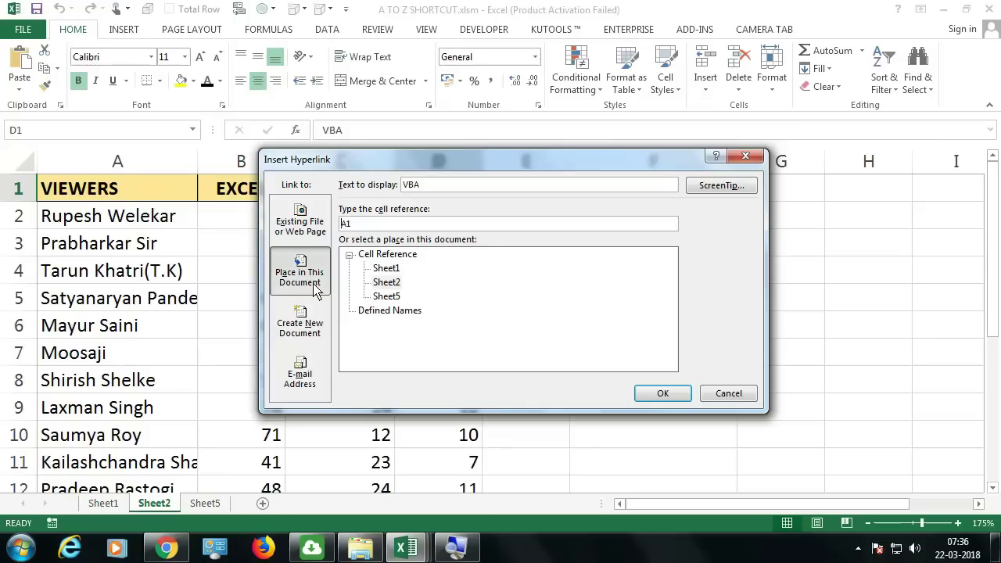
left_click(387, 283)
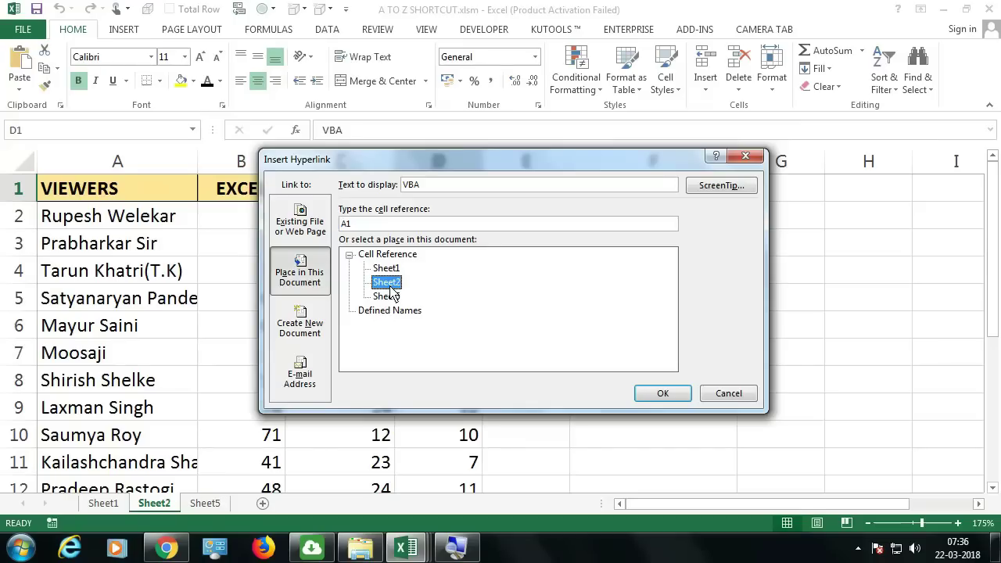
left_click(388, 297)
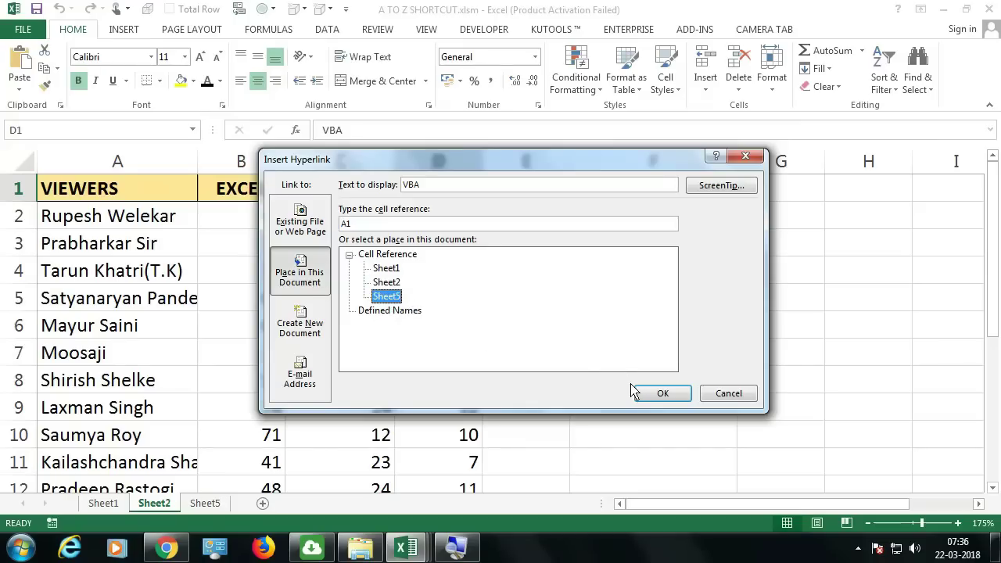
left_click(657, 394)
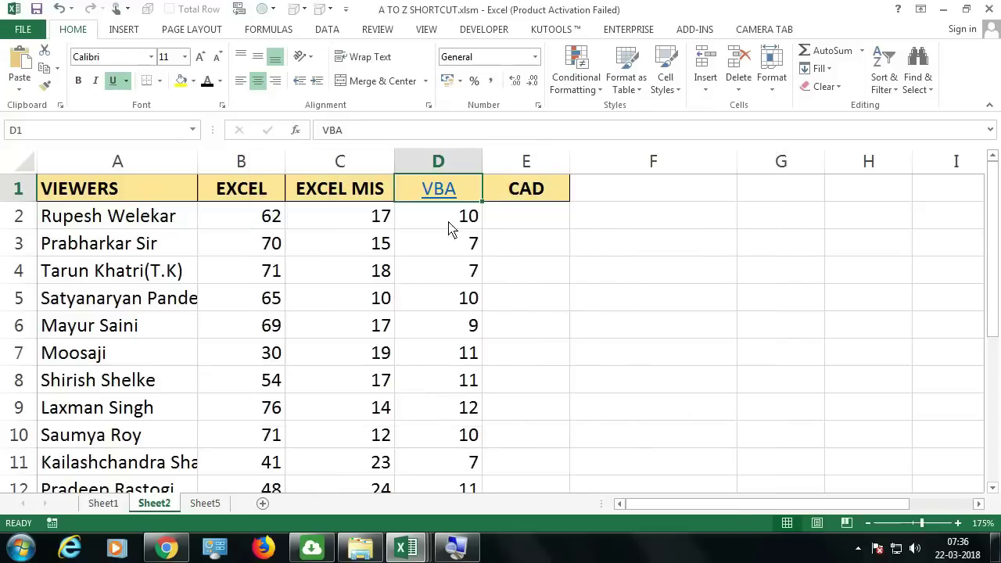
left_click(448, 201)
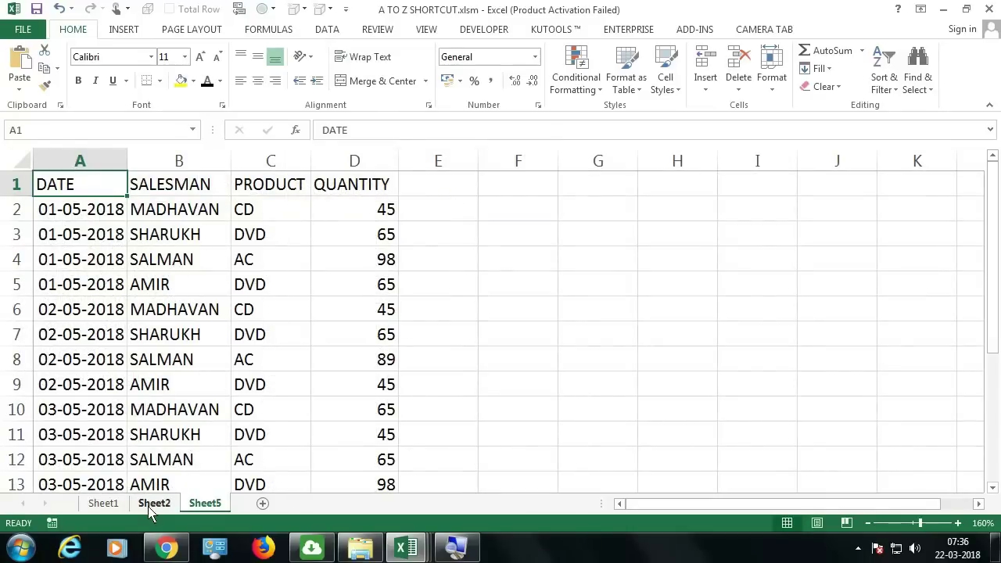
Step: Select the CTRL + L entry on Sheet1, and convert A1:D13 on Sheet5 to a table with headers before undoing the conversion
left_click(118, 507)
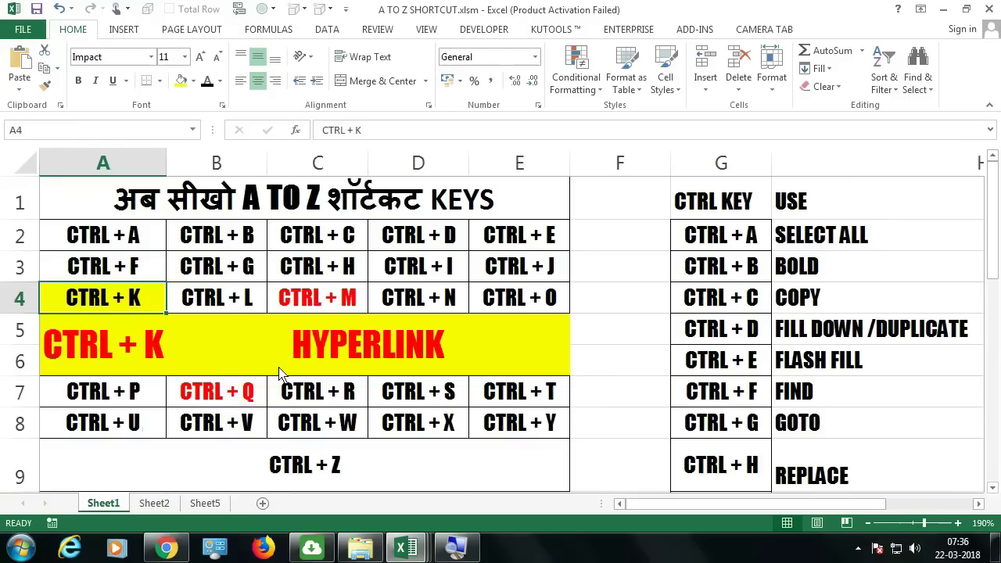
left_click(200, 310)
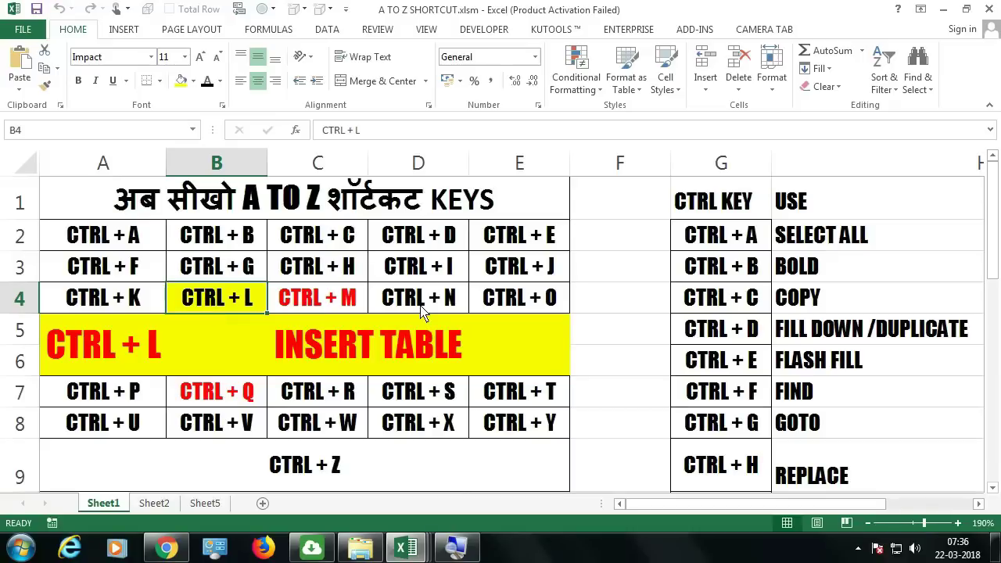
left_click(203, 505)
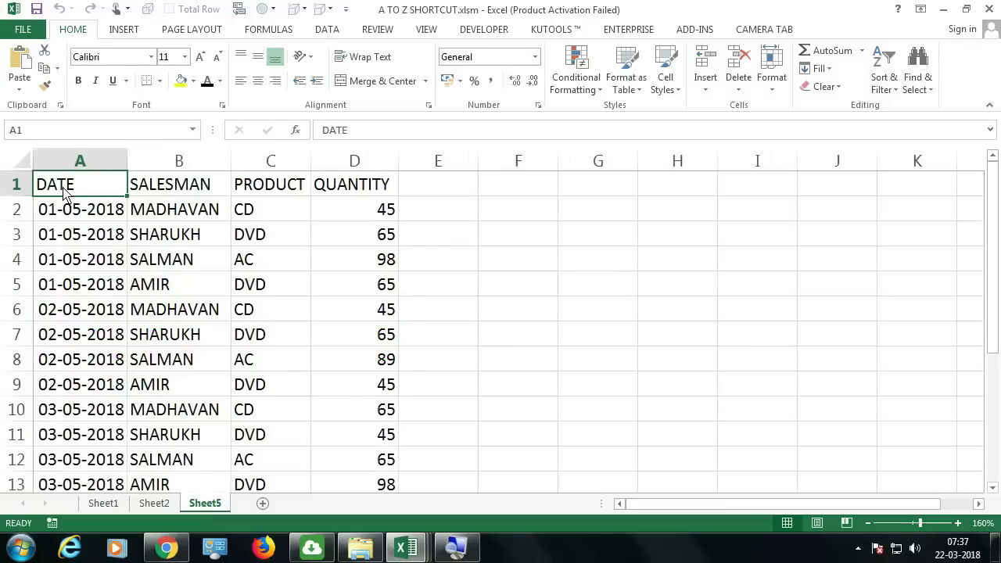
left_click_drag(68, 188, 355, 430)
key("ctrl+t")
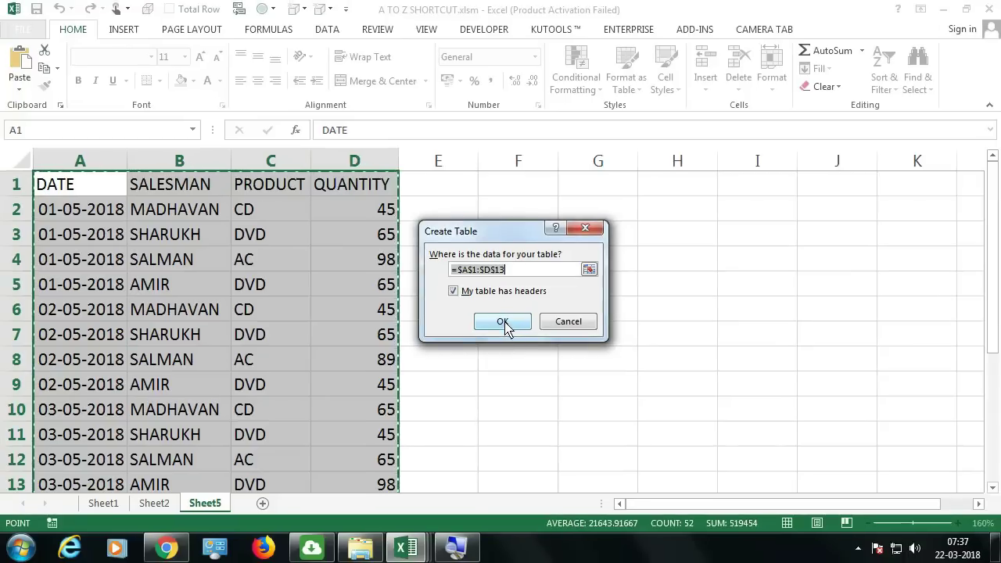
left_click(503, 324)
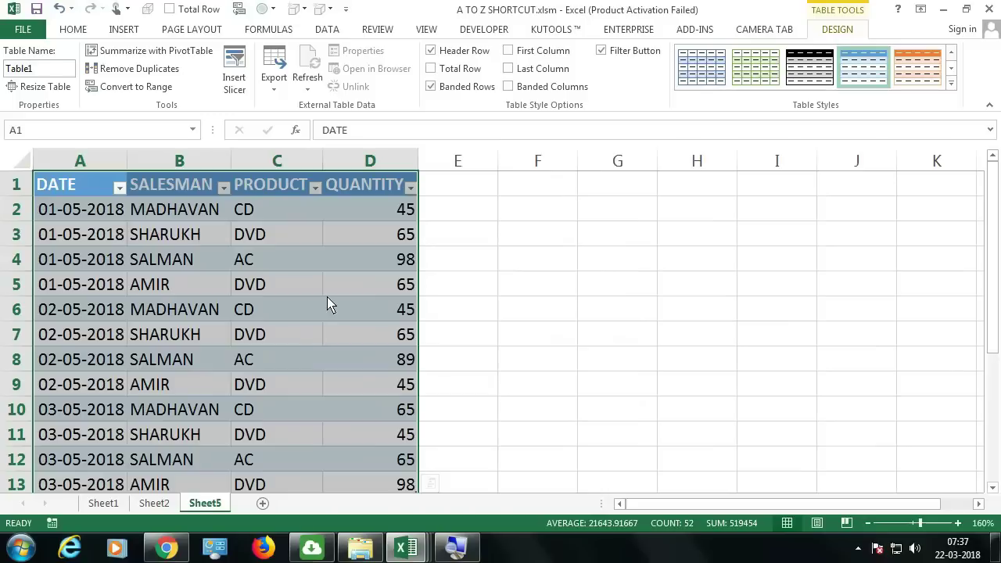
key("ctrl+z")
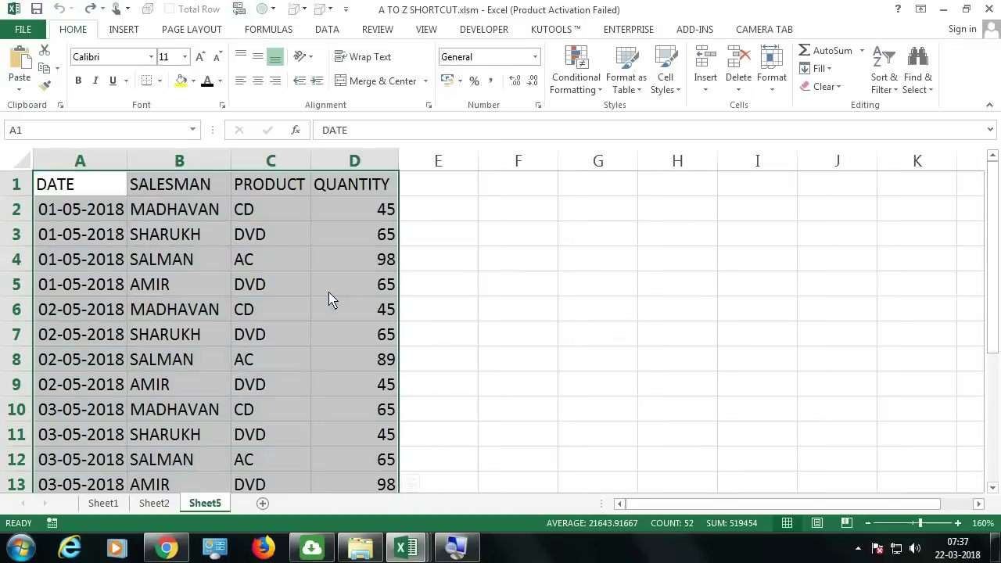
Step: View the Insert commands on Sheet5, and select the CTRL + M entry in Sheet1's shortcut chart
left_click(126, 29)
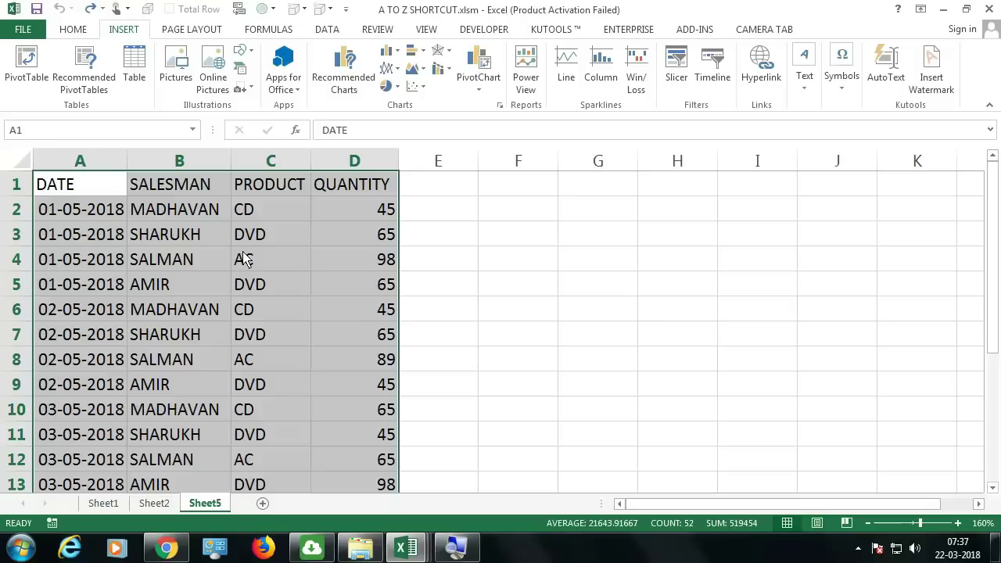
left_click(108, 505)
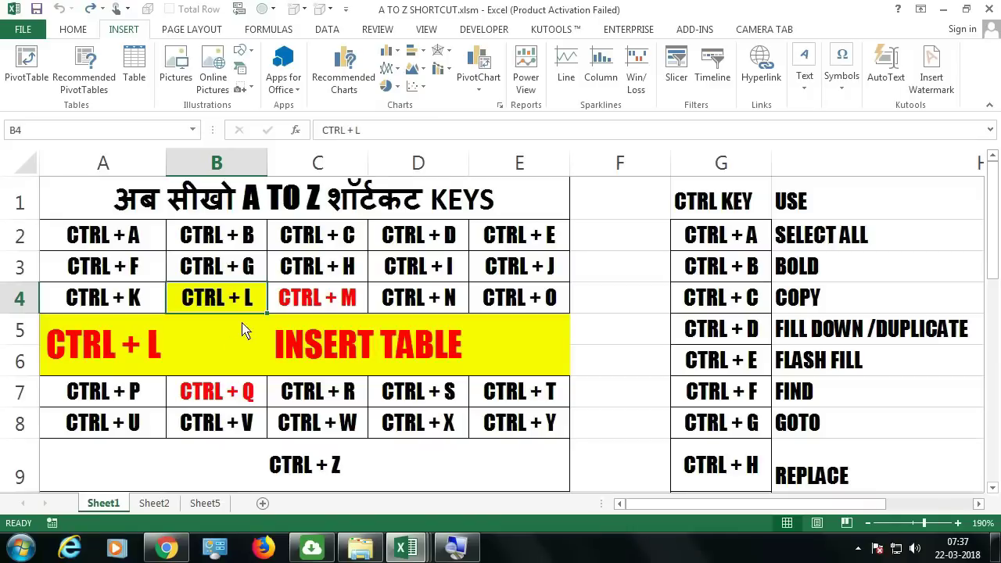
left_click(321, 303)
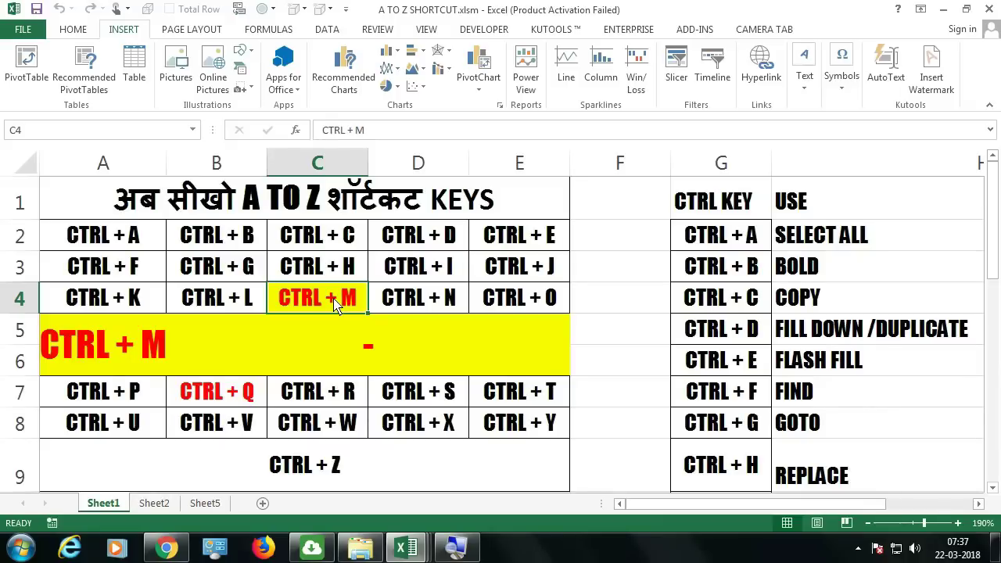
Step: Select the CTRL + N entry in Sheet1's shortcut chart, and view the page of new workbook templates
left_click(436, 305)
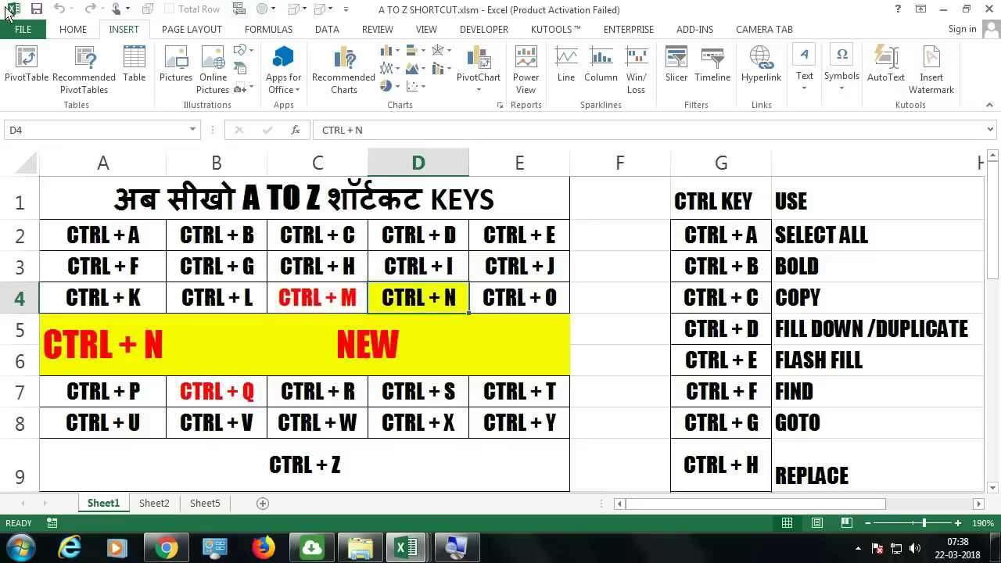
left_click(15, 31)
left_click(28, 96)
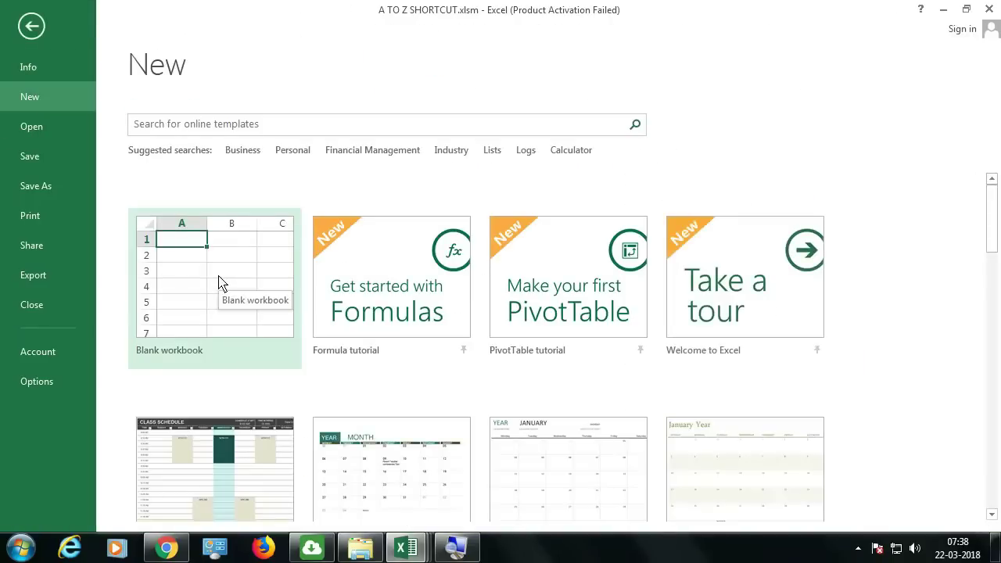
key("Escape")
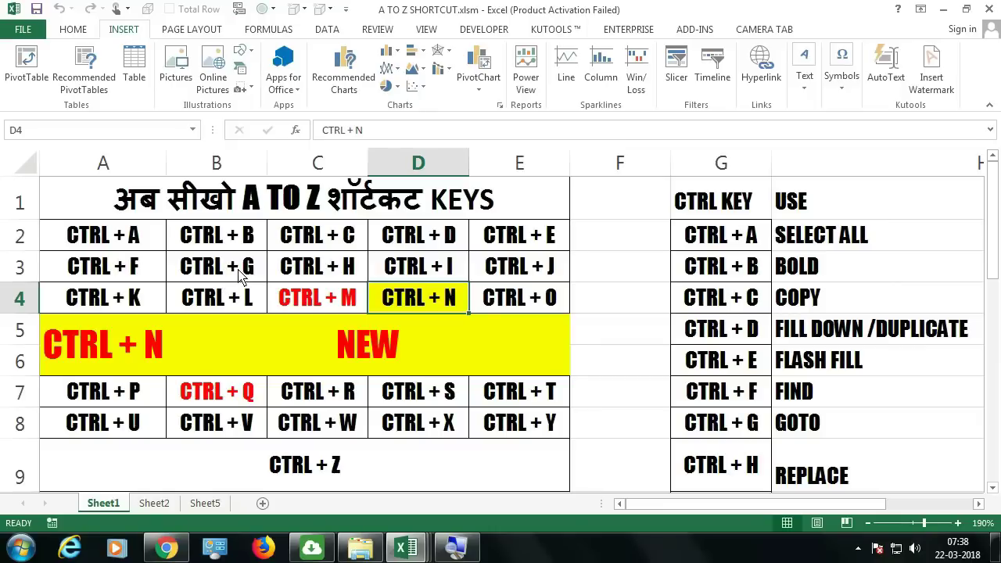
Step: Create a blank workbook and close it, and select the CTRL + W and CTRL + N entries in the chart
key("ctrl+n")
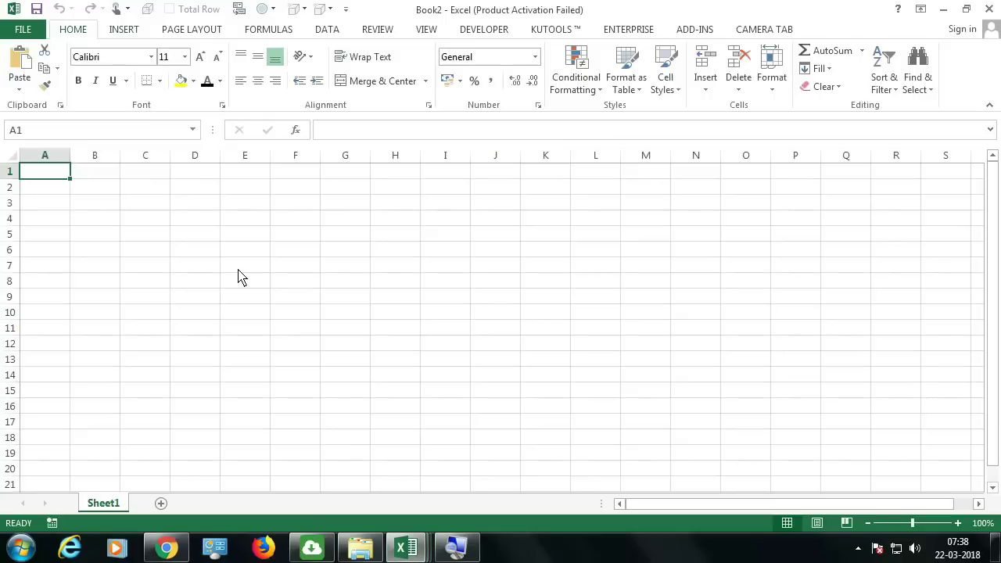
key("ctrl+w")
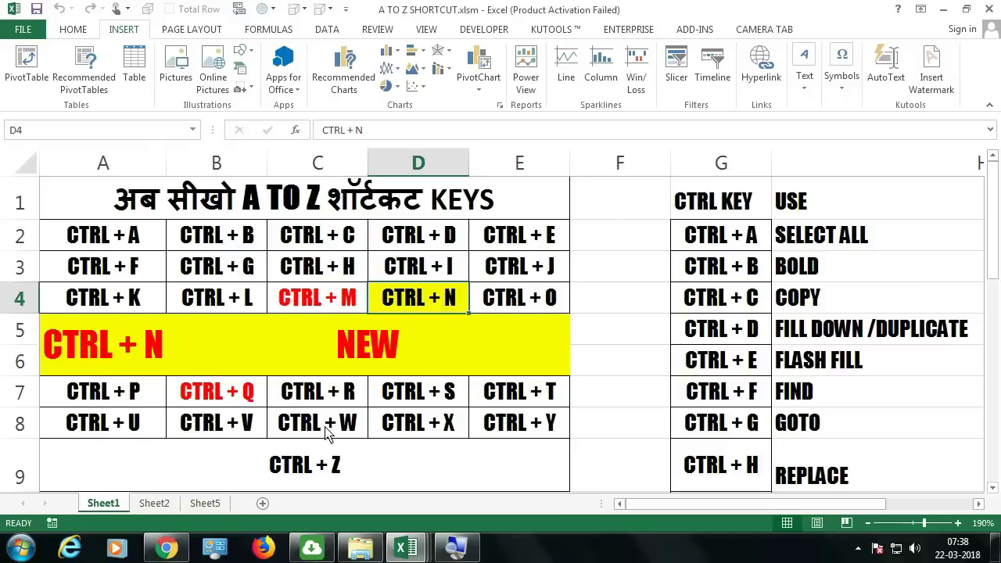
left_click(327, 437)
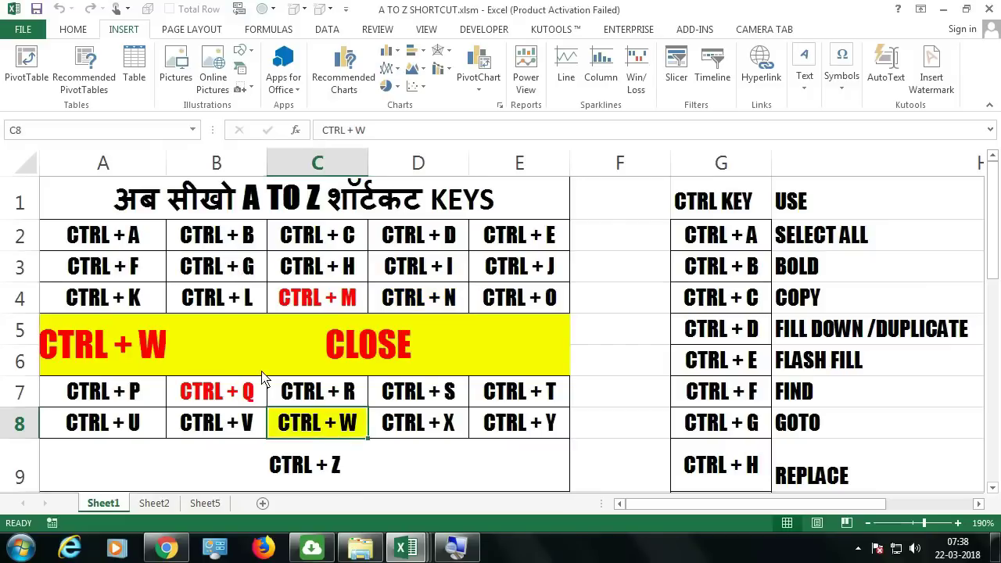
left_click(436, 303)
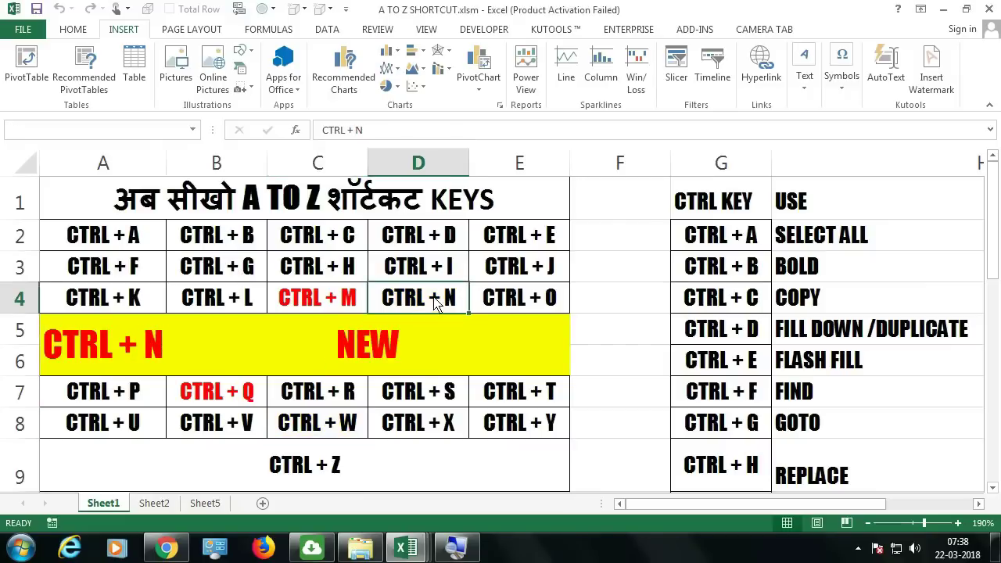
Step: Select the CTRL + O entry in the shortcut chart, and view the Computer folders available for opening a workbook
left_click(504, 306)
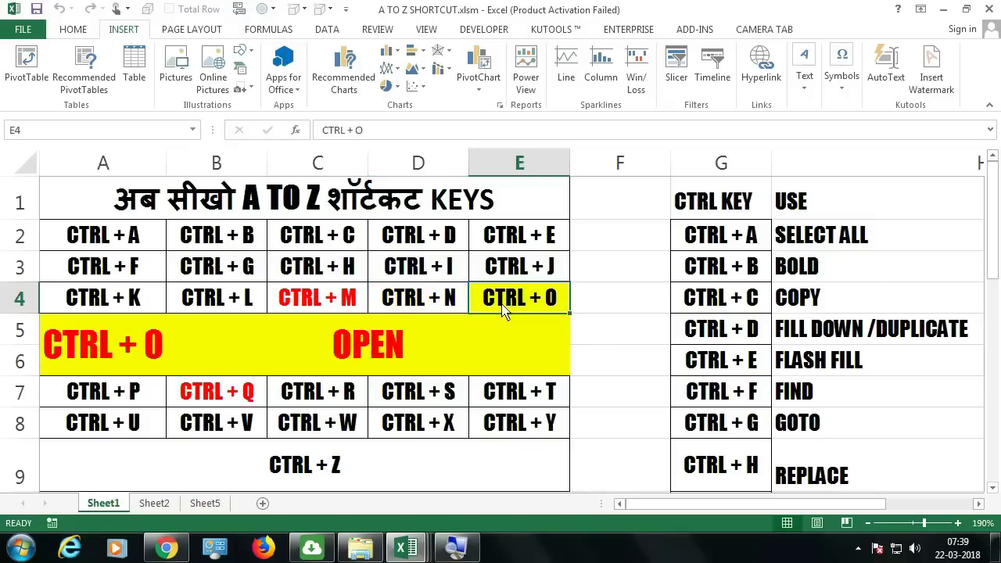
key("ctrl+o")
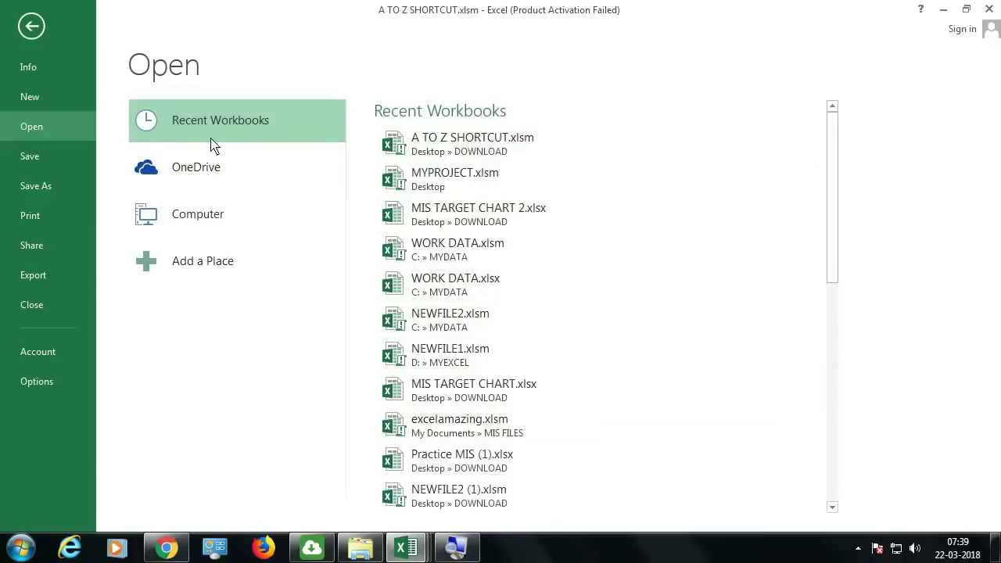
left_click(209, 231)
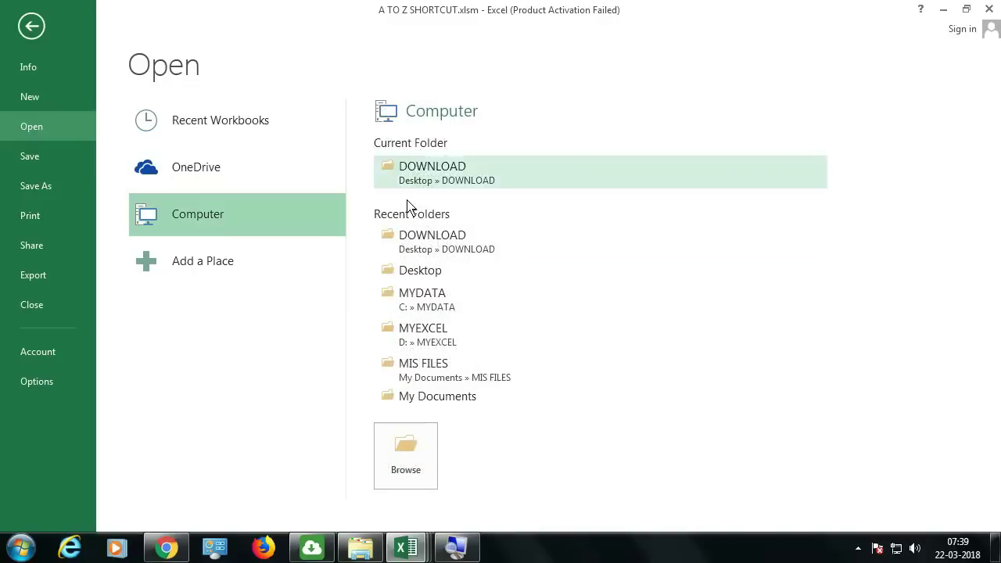
key("Escape")
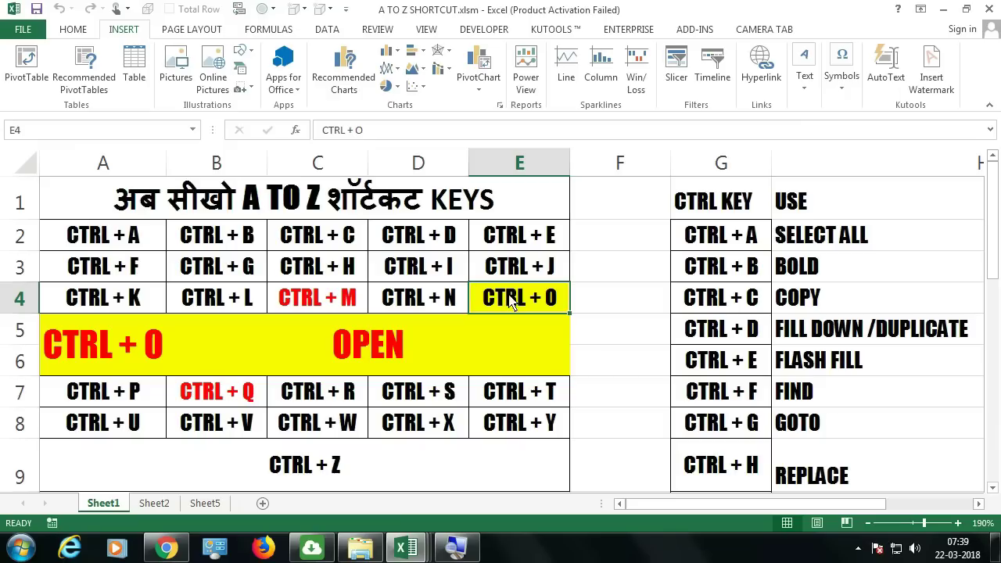
Step: Select the CTRL + P entry in the shortcut chart, and view the print preview of Sheet1
left_click(115, 407)
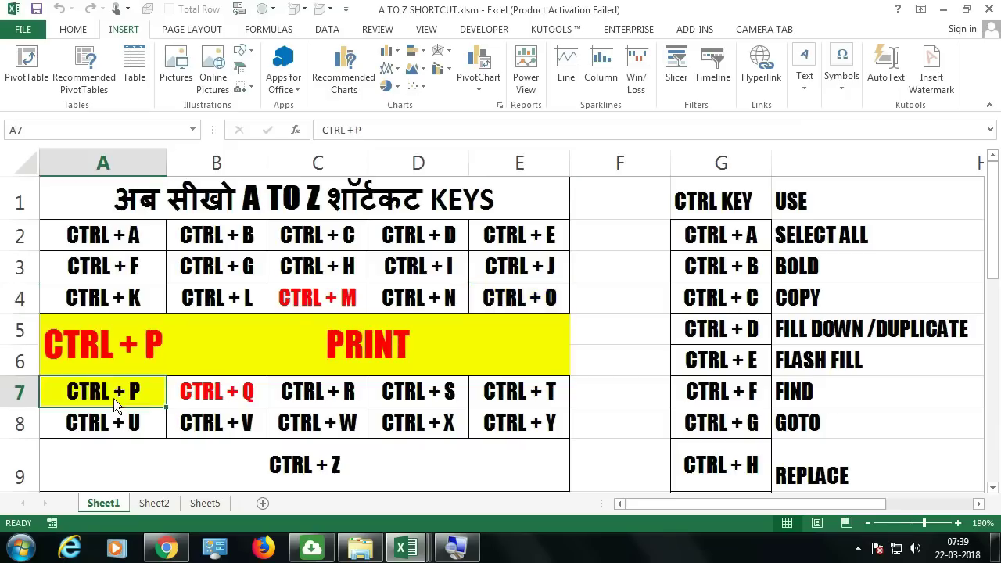
key("ctrl+p")
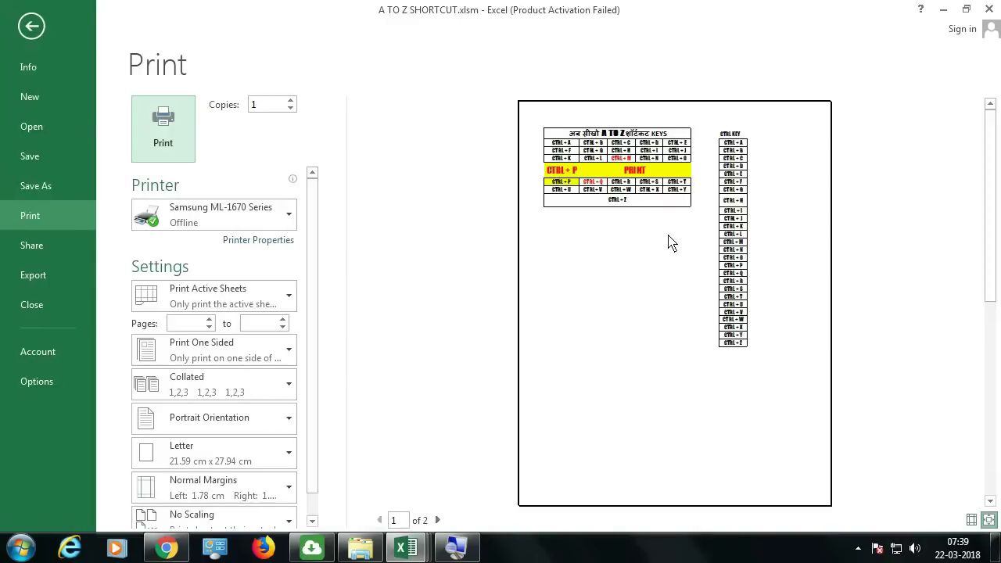
key("Escape")
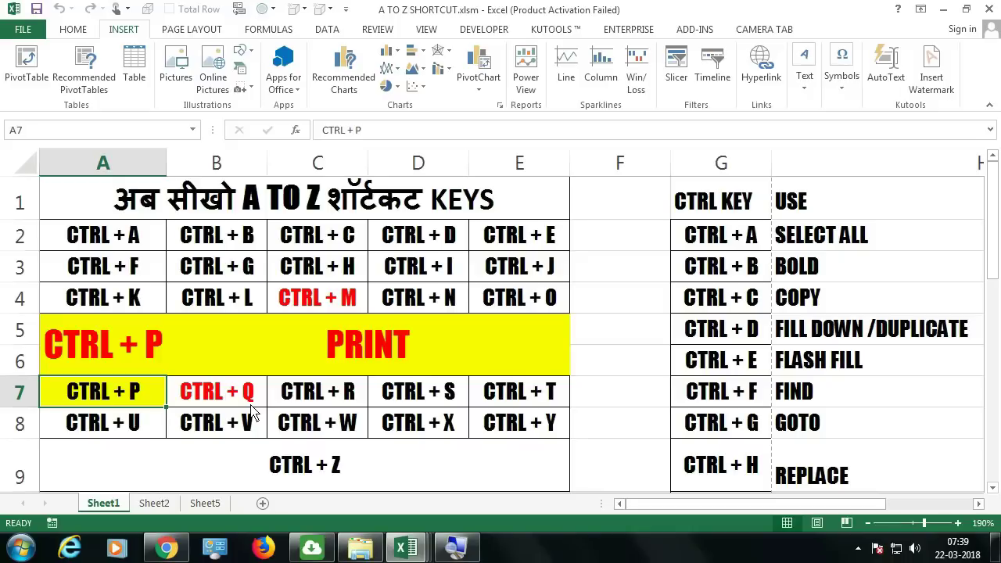
Step: Select the CTRL + Q and CTRL + R entries in Sheet1's shortcut chart, and open Sheet2
left_click(244, 407)
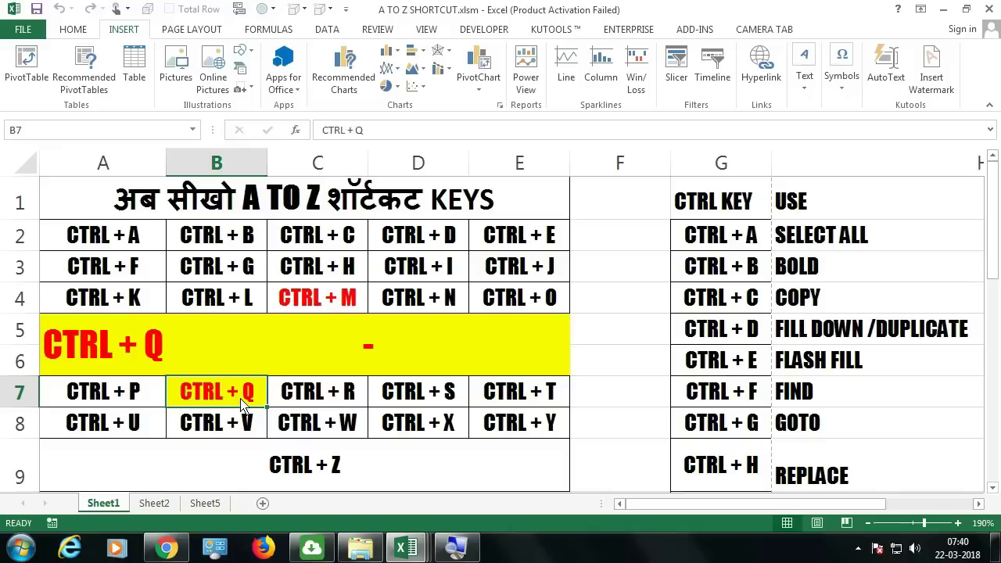
left_click(341, 399)
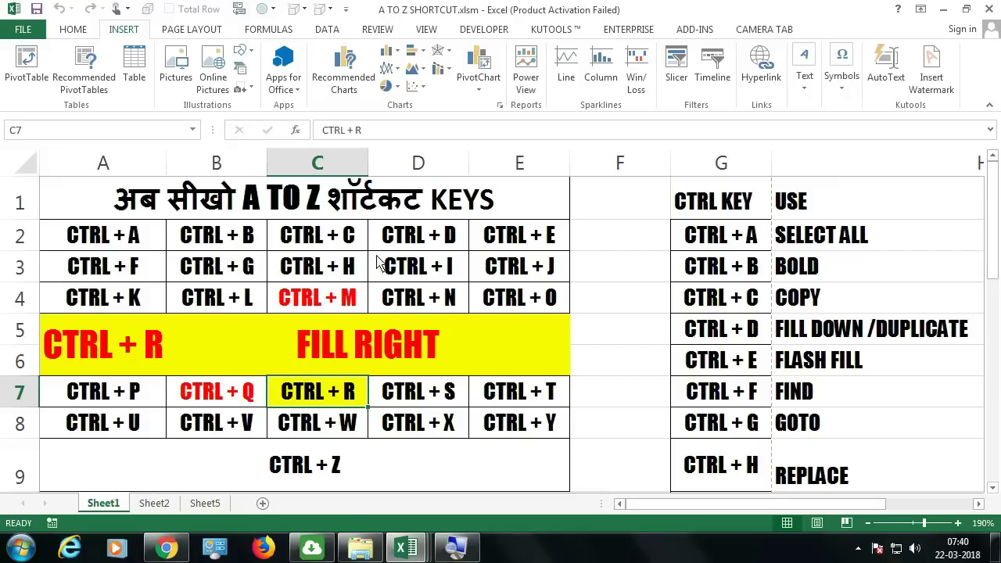
left_click(169, 503)
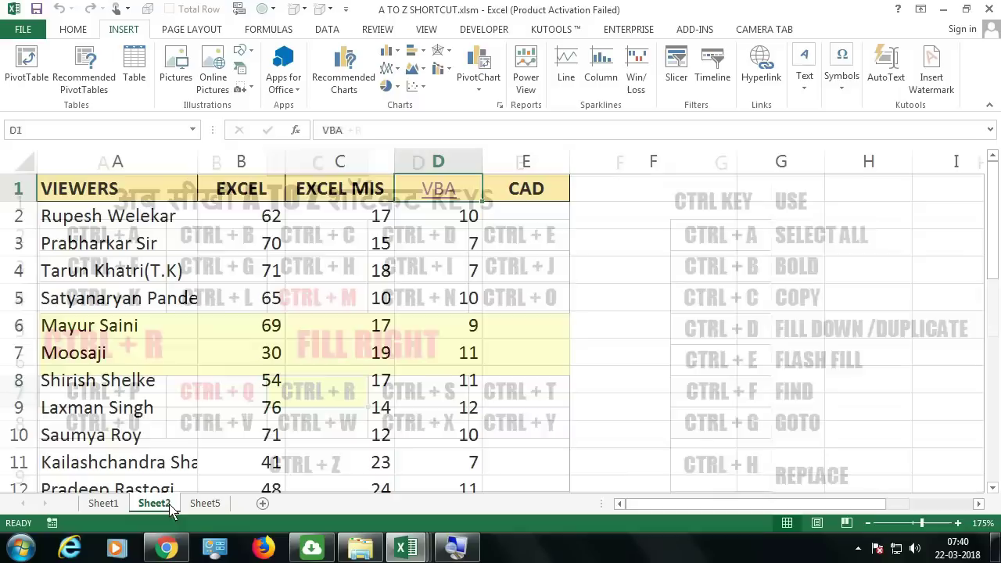
Step: Fill the value of D2 right through G2 on Sheet2, and clear cells E2:G2
left_click_drag(236, 224, 795, 222)
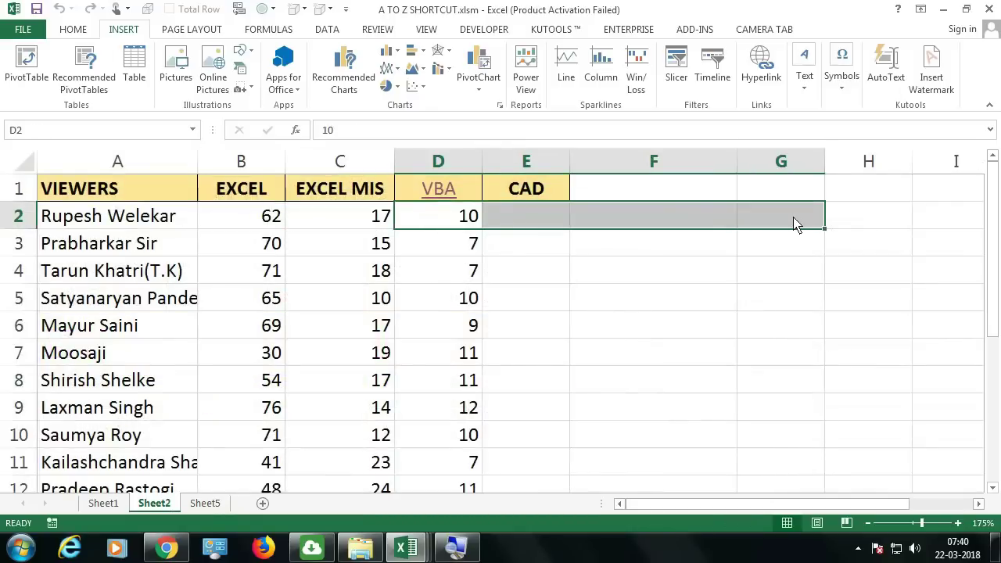
key("ctrl+r")
left_click_drag(571, 227, 819, 222)
key("Delete")
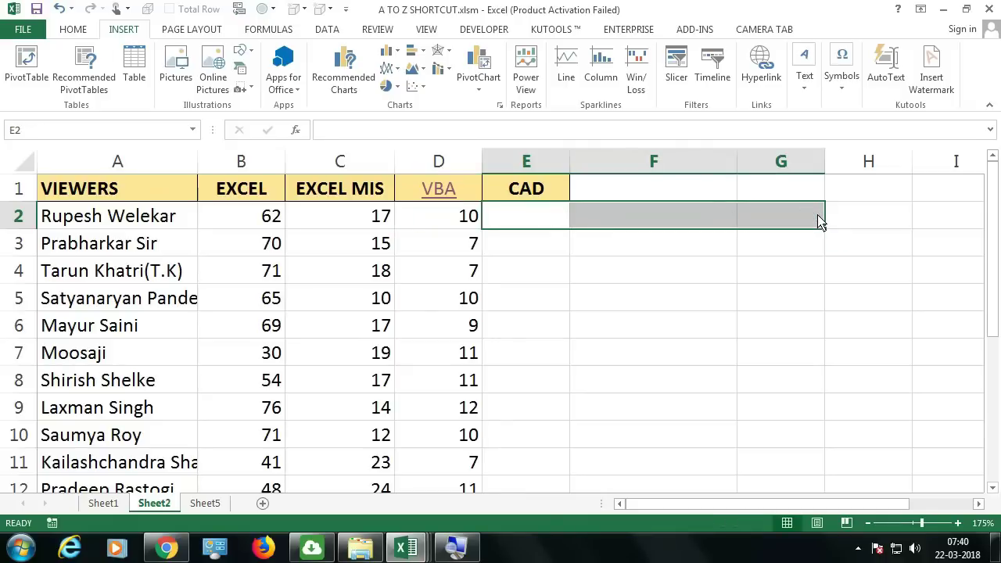
Step: Select the CTRL + S entry in Sheet1's shortcut chart, and return to the CTRL + R entry
left_click(116, 504)
left_click(426, 402)
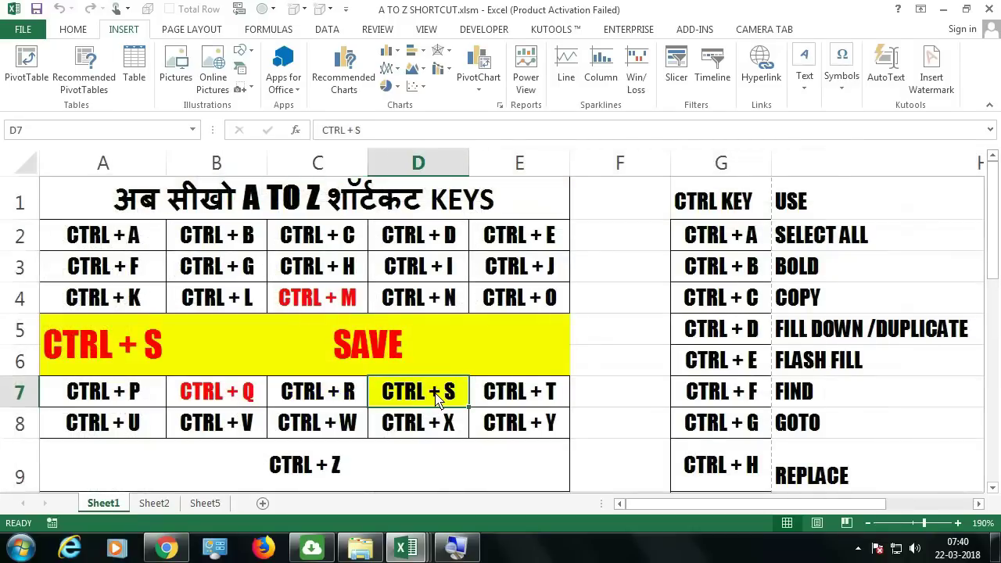
left_click(274, 399)
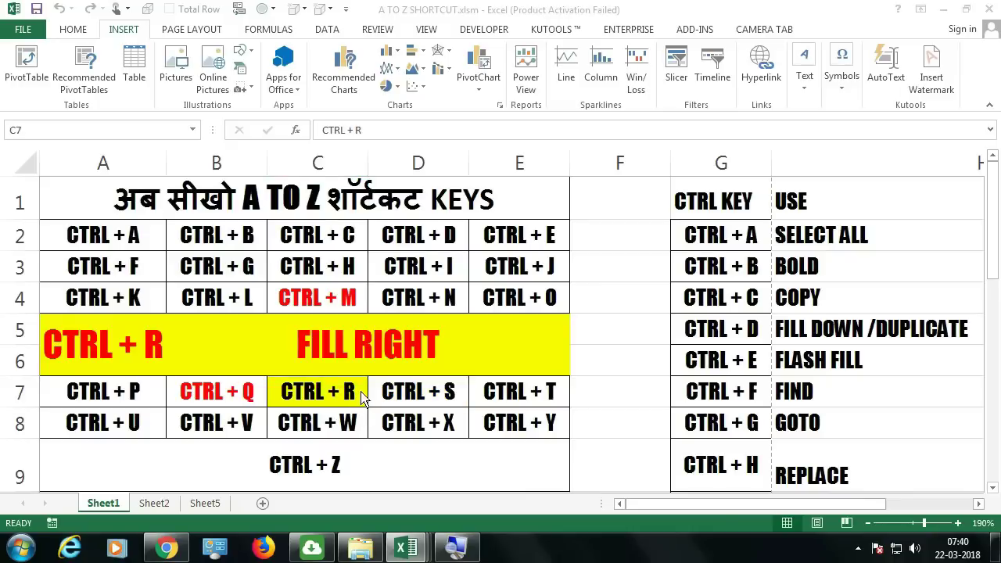
Step: Create a blank workbook, open its Save As dialog and cancel it, and switch back to A TO Z SHORTCUT.xlsm
key("ctrl+n")
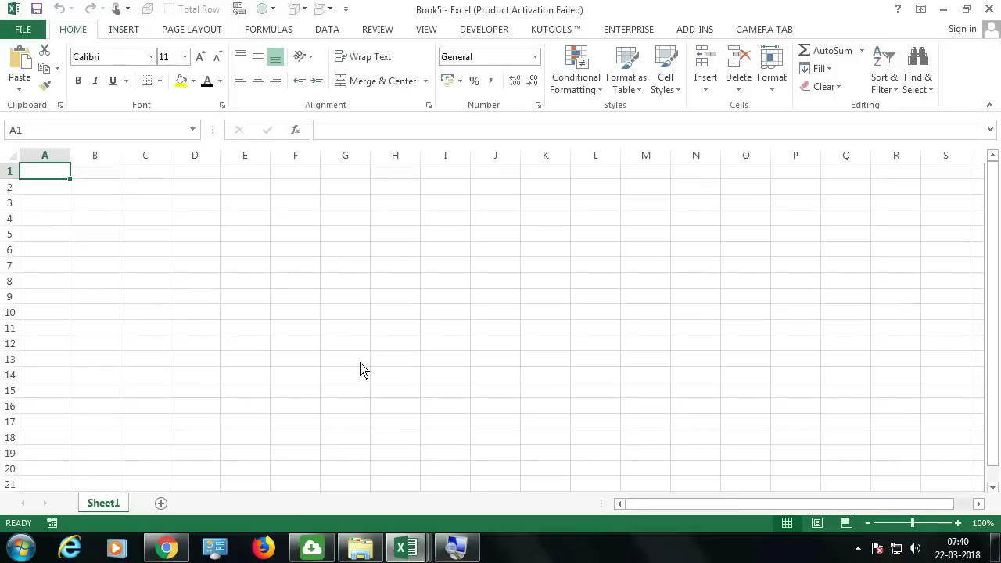
key("ctrl+s")
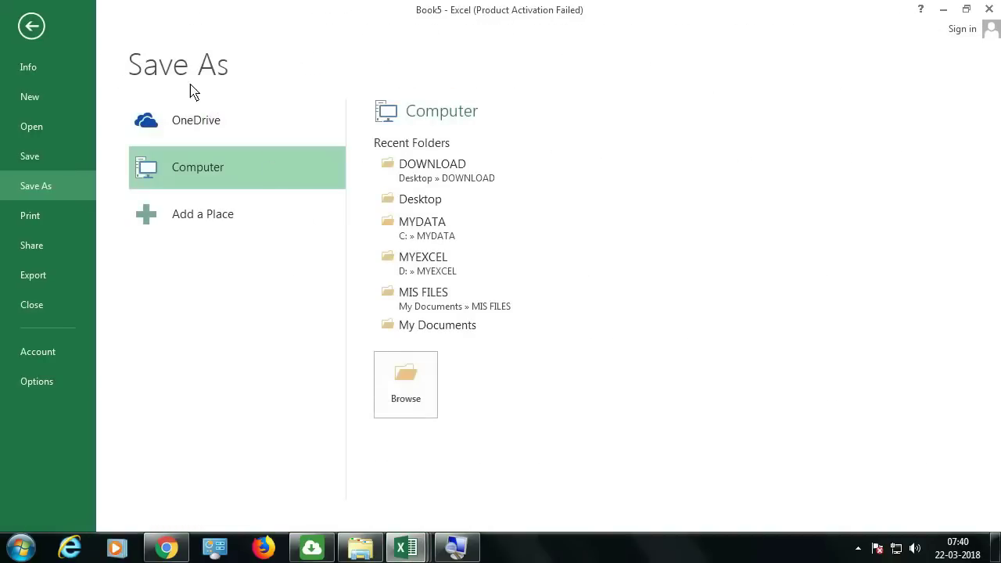
left_click(427, 399)
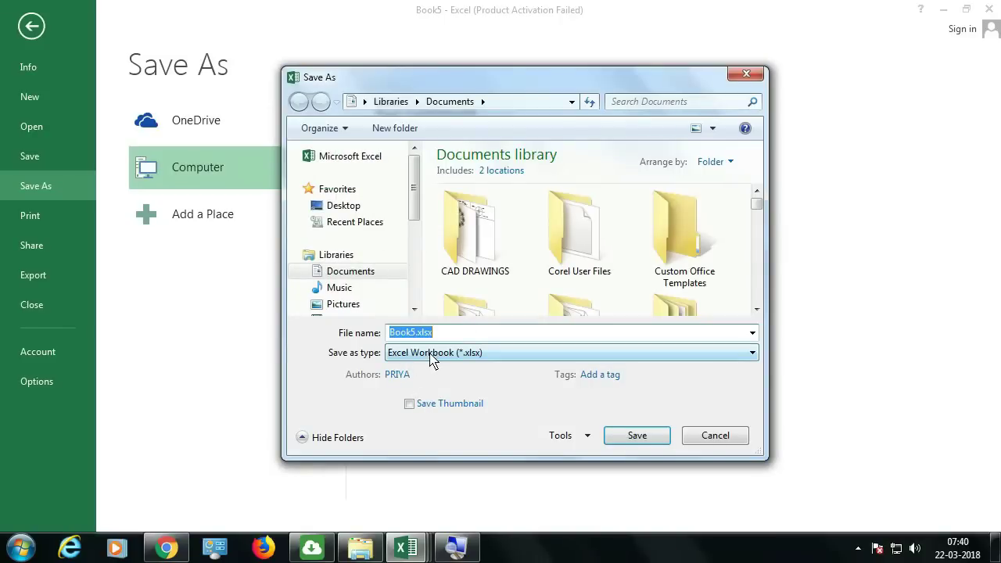
key("Escape")
key("Escape")
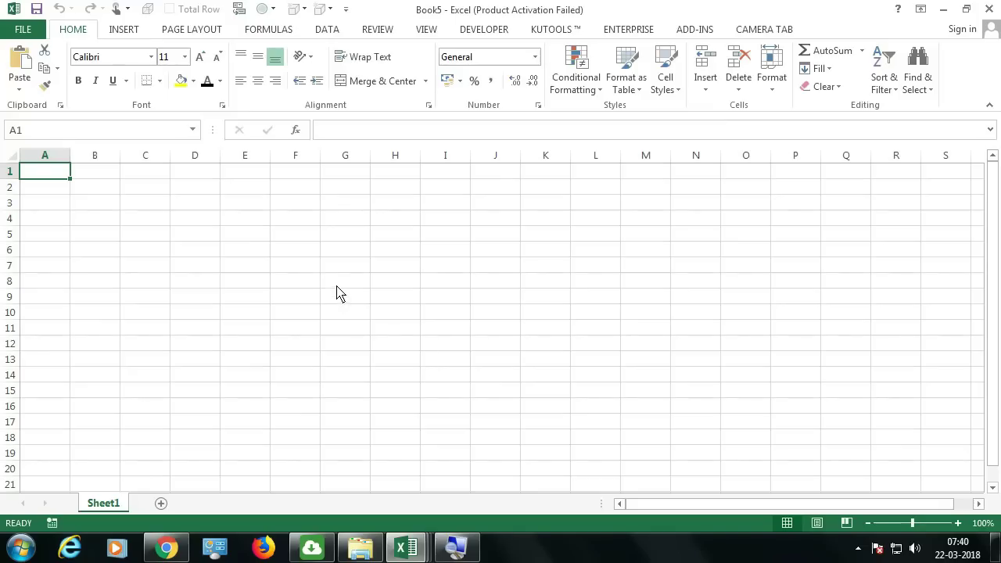
key("alt+Tab")
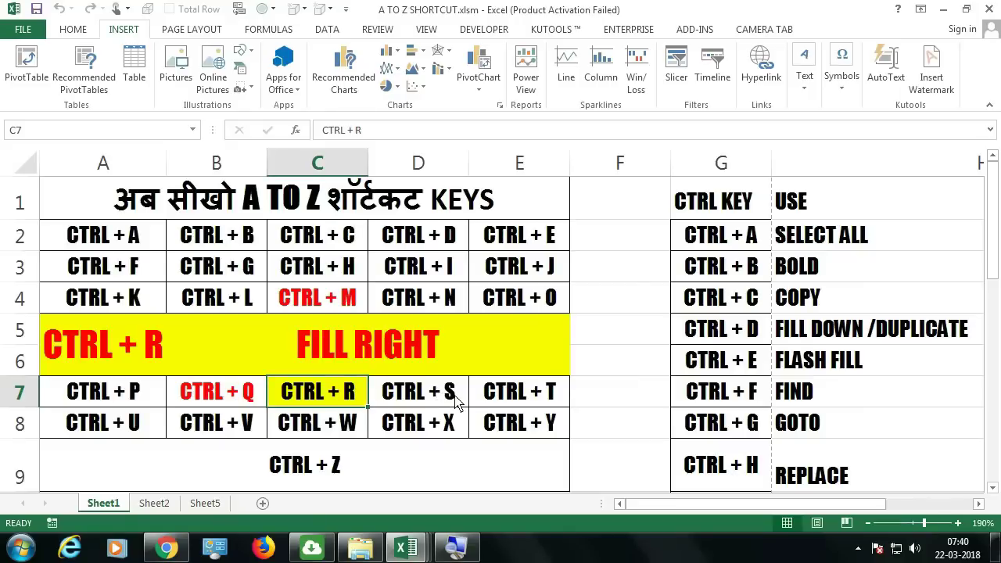
Step: Select the CTRL + T entry on Sheet1, and open the Create Table dialog for A1:D13 on Sheet5 before cancelling it
left_click(523, 399)
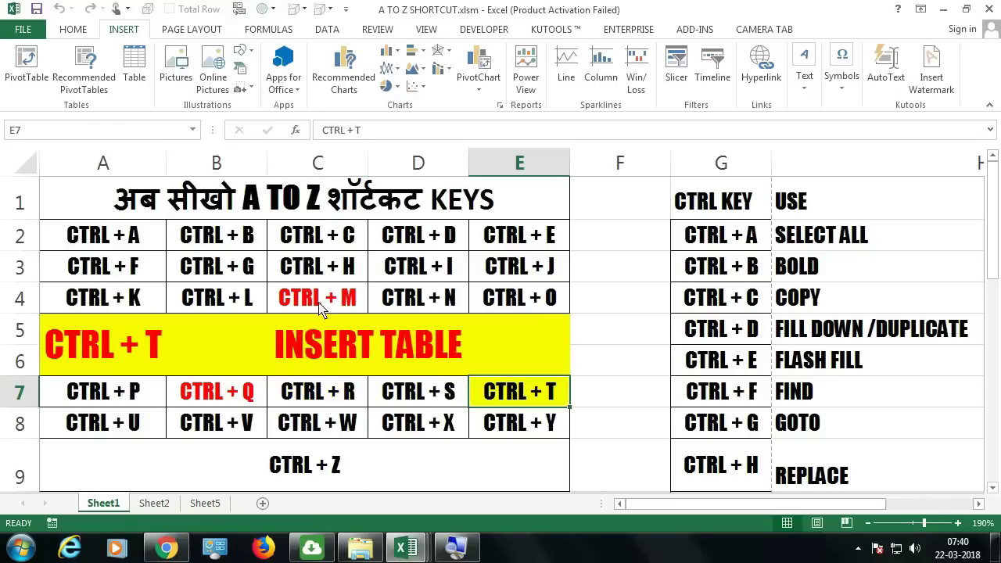
left_click(245, 301)
left_click(509, 405)
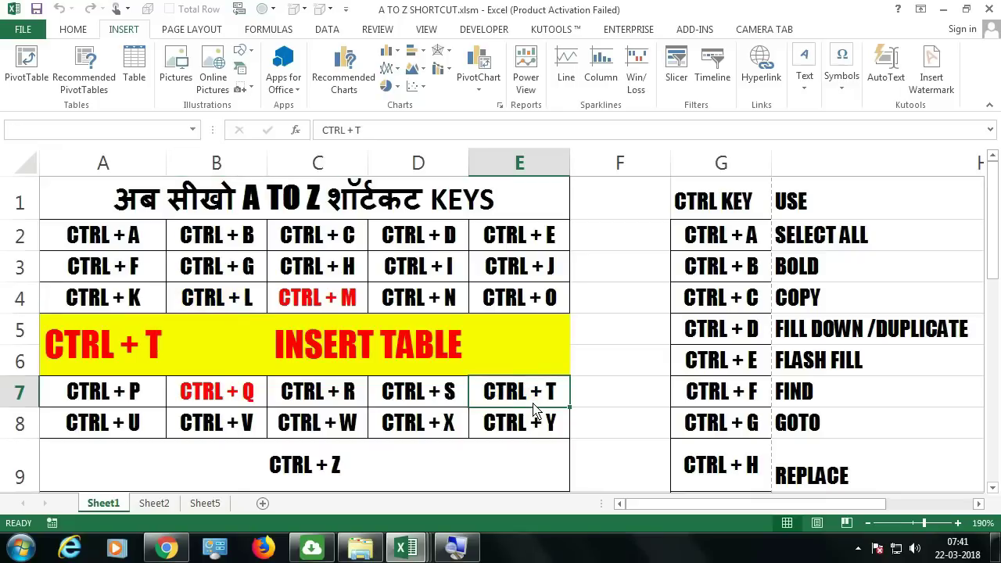
left_click(203, 505)
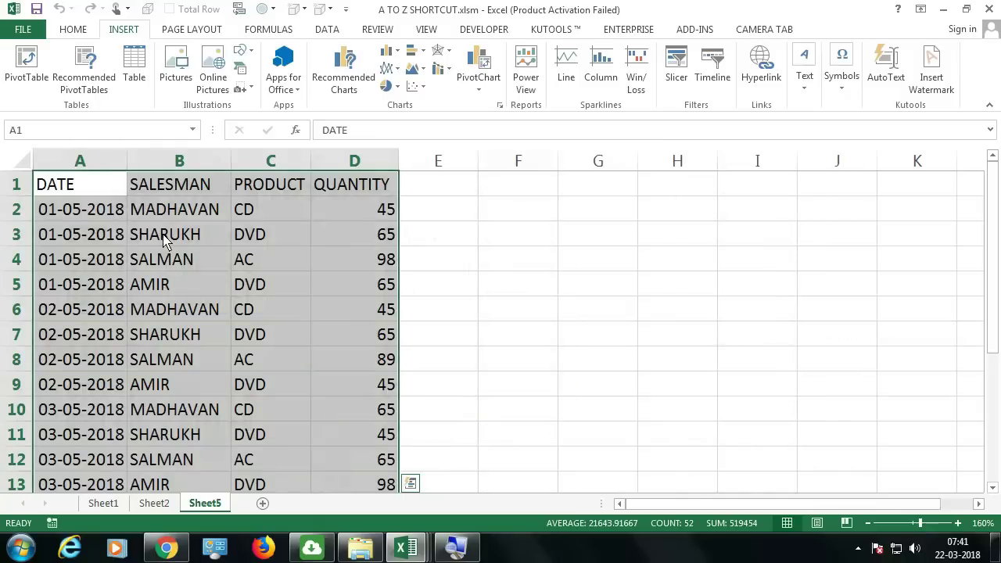
key("ctrl+t")
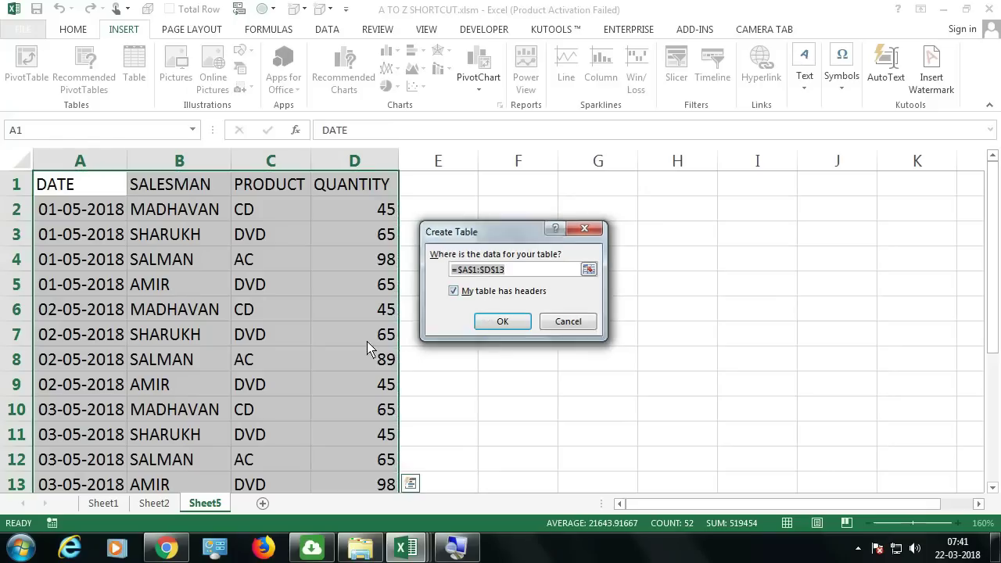
key("Escape")
Step: View Sheet2, and select the CTRL + U entry in Sheet1's shortcut chart
left_click(154, 504)
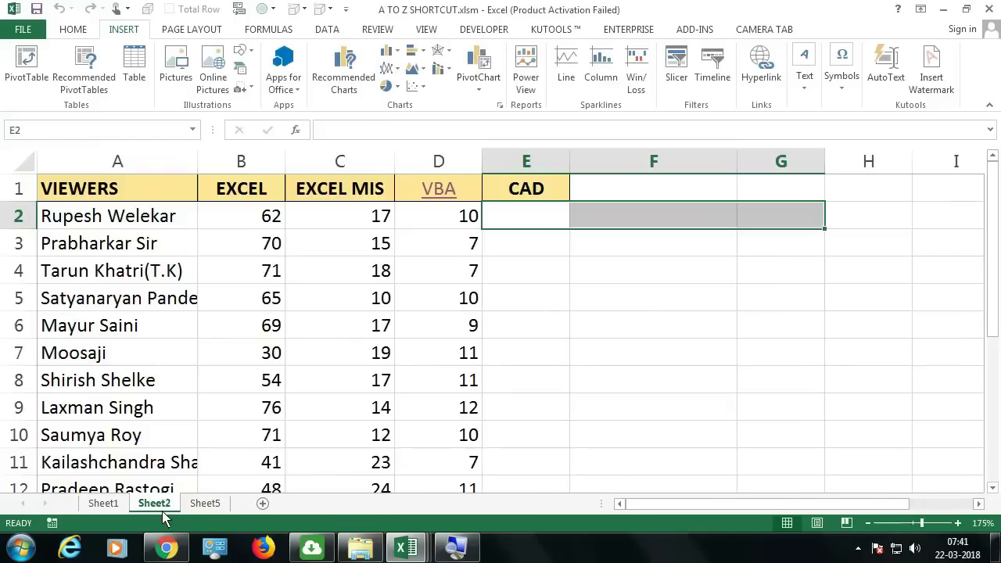
left_click(103, 505)
left_click(123, 427)
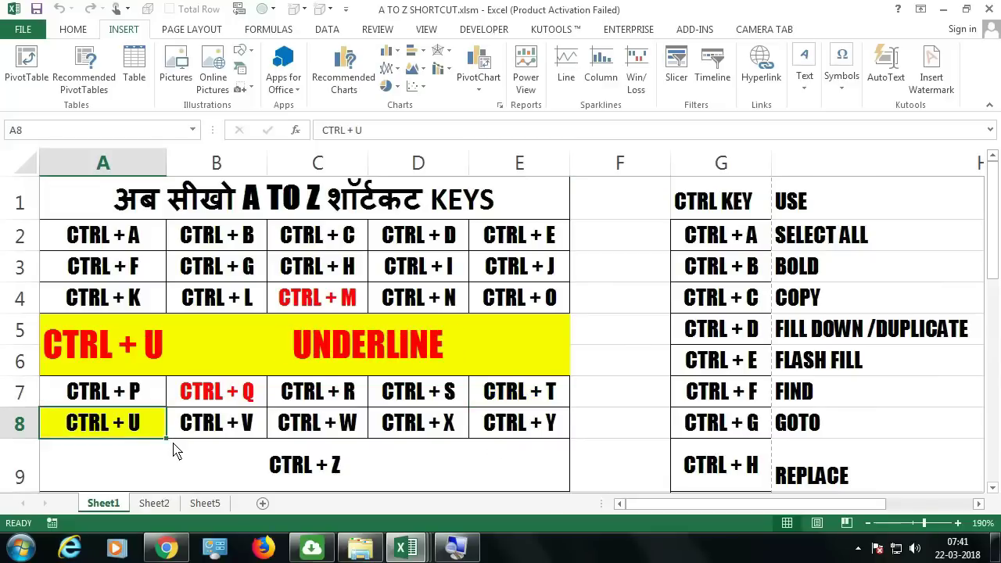
Step: Underline the names in A11:A14 on Sheet2, and remove the underline again
left_click(155, 504)
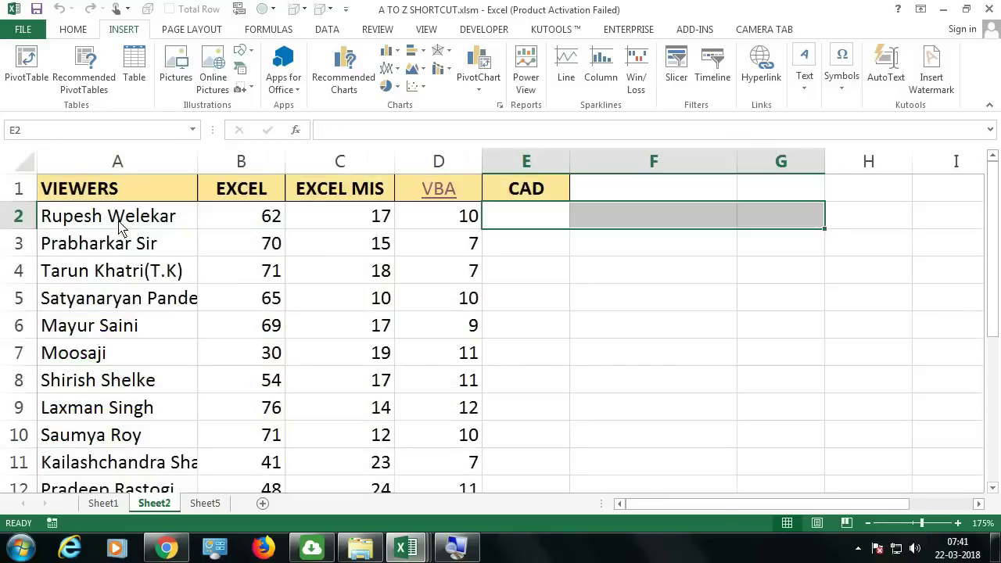
left_click_drag(119, 227, 131, 445)
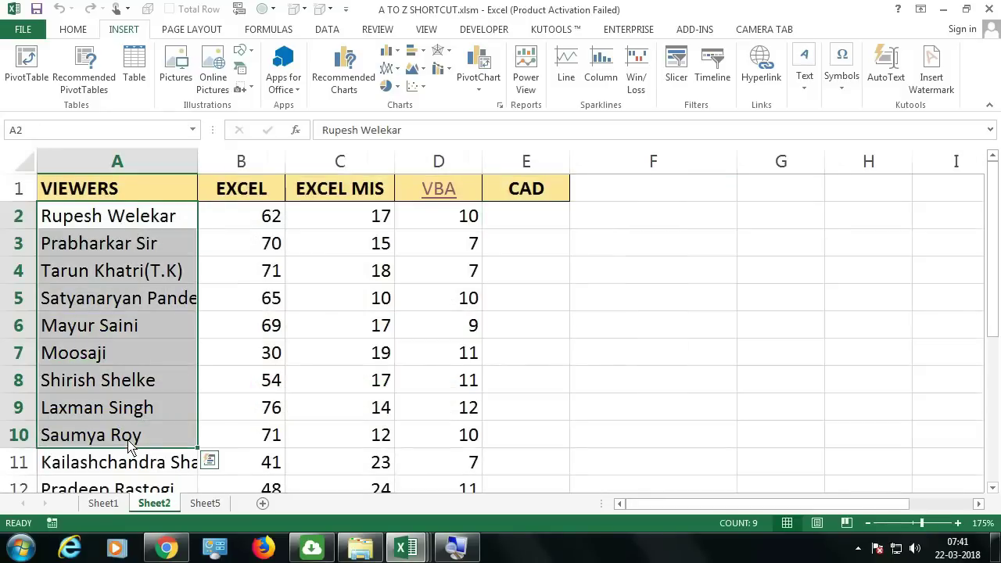
left_click(210, 460)
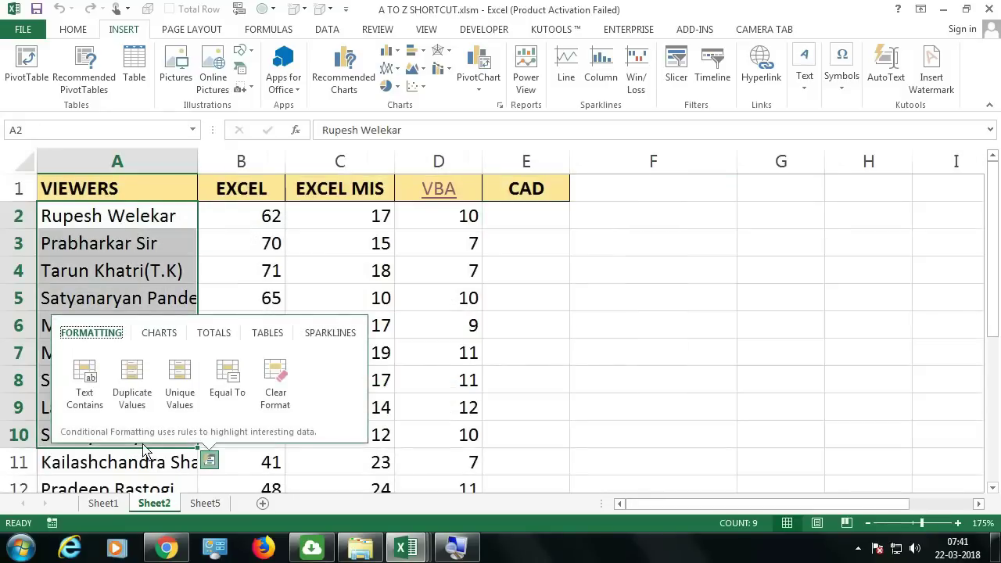
left_click(152, 458)
scroll(188, 389, "down", 2)
left_click_drag(154, 306, 144, 387)
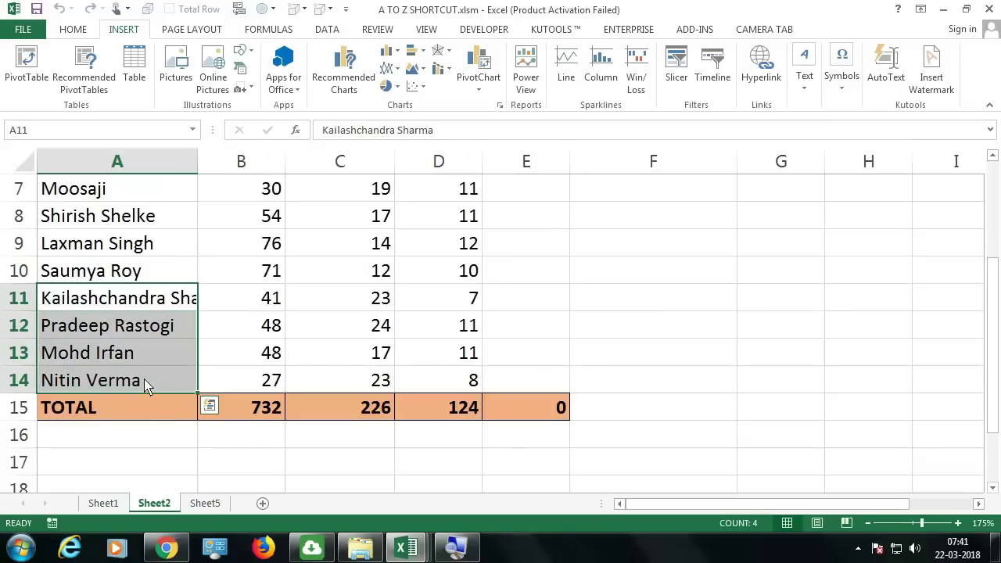
key("ctrl+u")
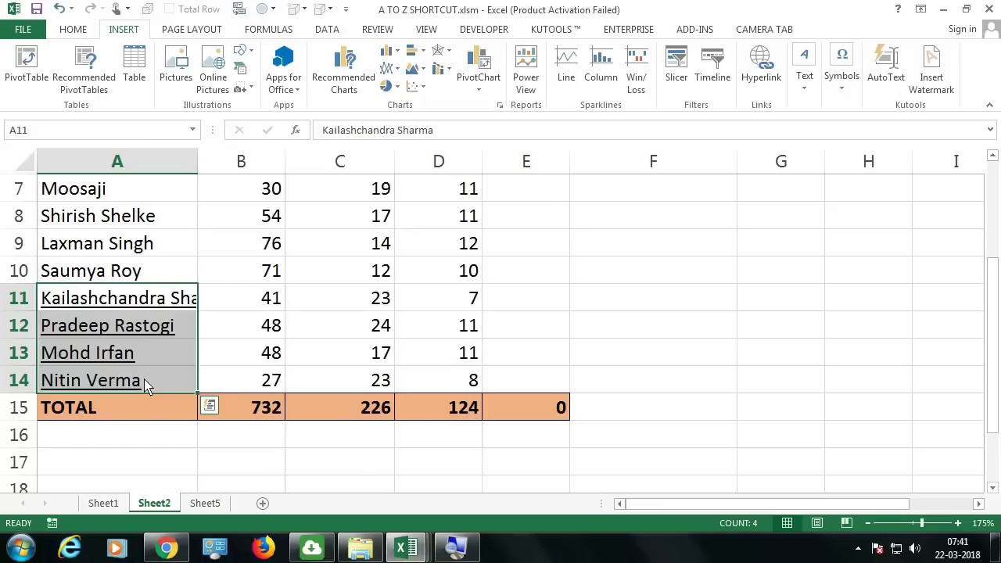
key("ctrl+u")
Step: Toggle the underline on the names in A11:A14 on and off several times, ending with it off
scroll(188, 271, "up", 2)
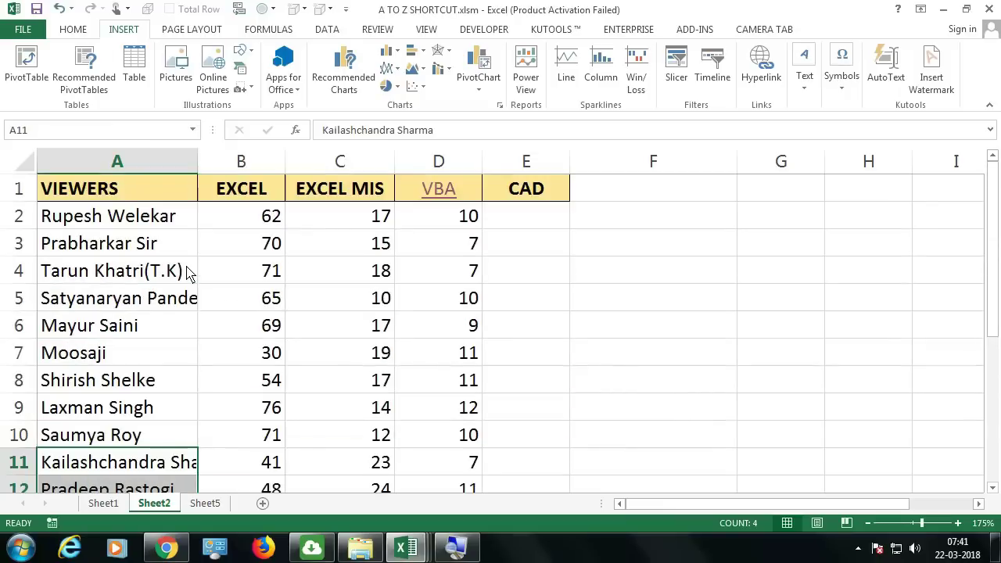
scroll(188, 271, "down", 1)
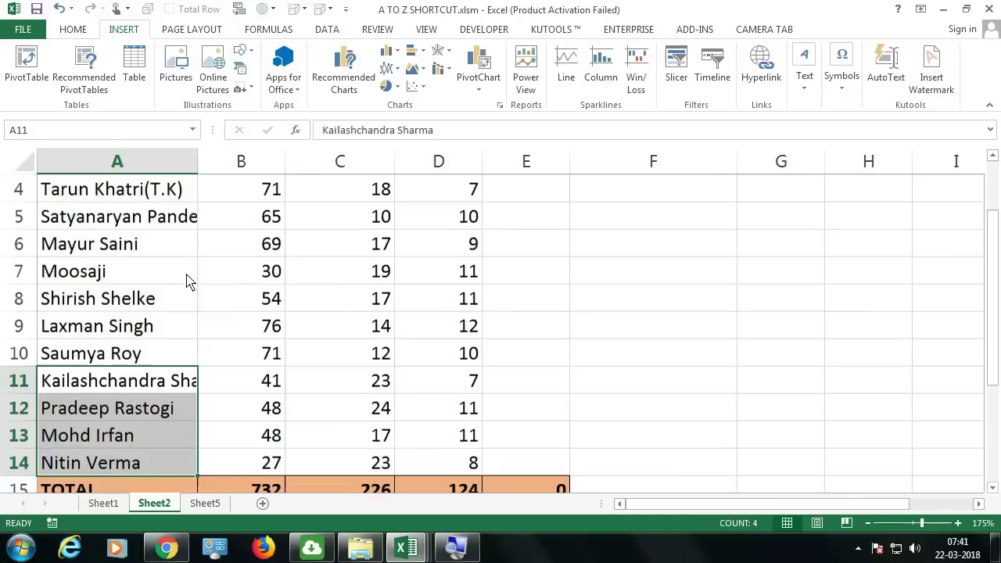
key("ctrl+u")
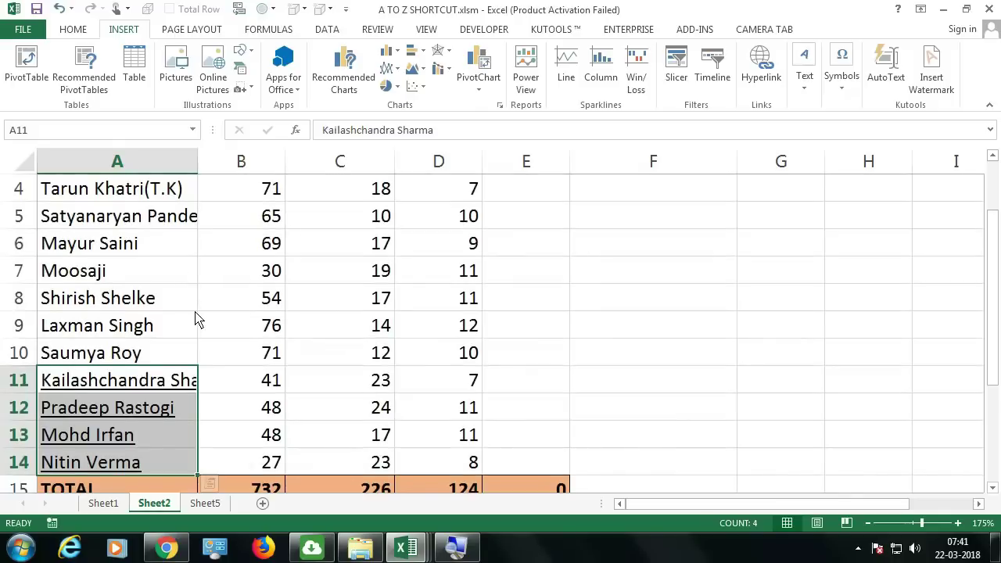
key("ctrl+u")
key("ctrl+u")
key("ctrl+u")
key("ctrl+u")
key("ctrl+u")
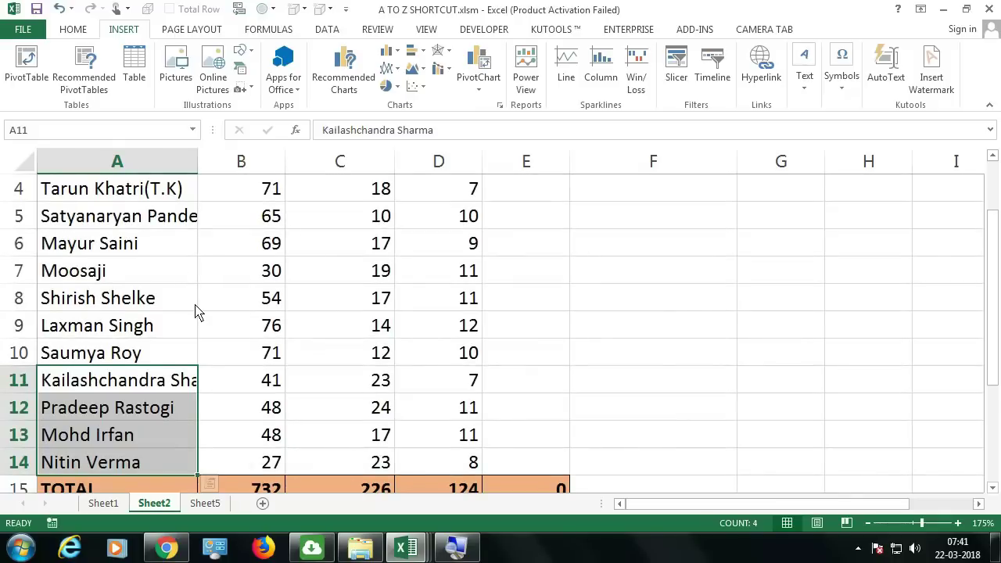
Step: Select the CTRL + V, CTRL + W and CTRL + X entries one after another in Sheet1's shortcut chart
left_click(105, 503)
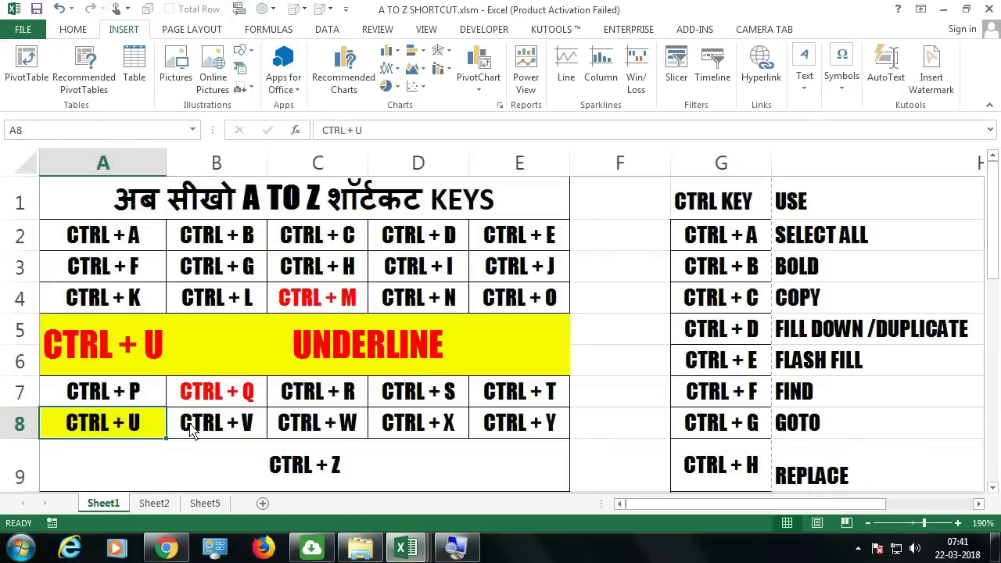
left_click(231, 435)
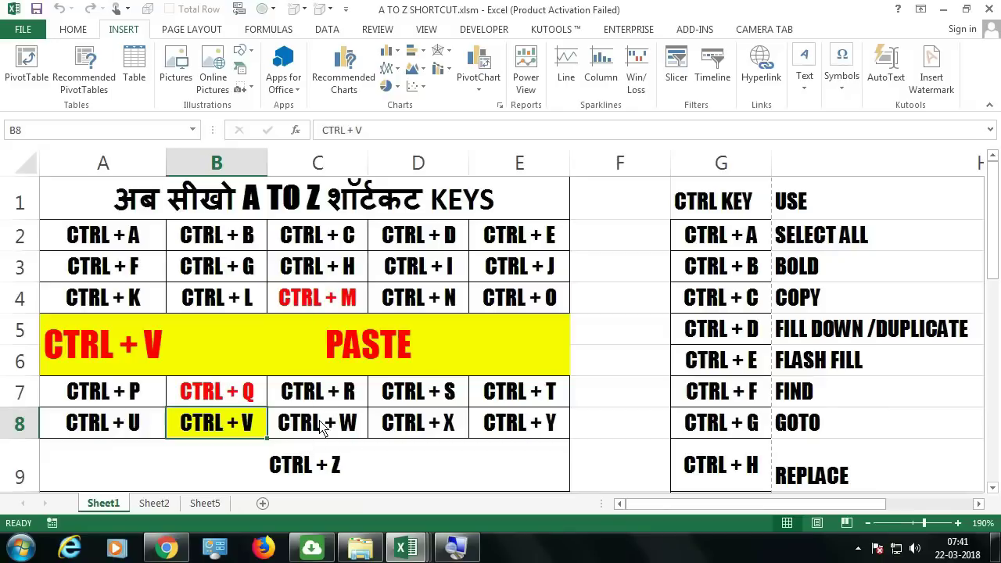
left_click(321, 426)
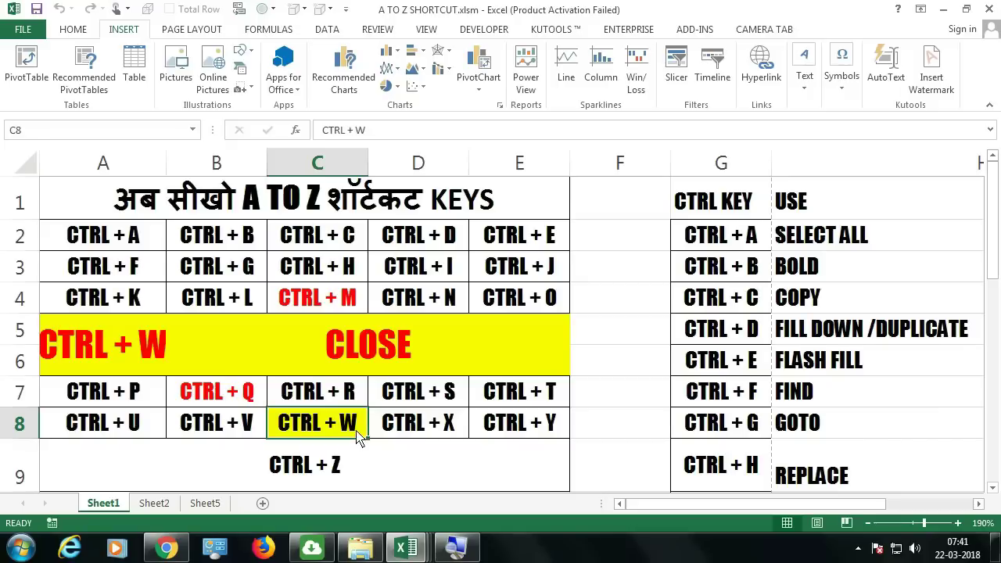
left_click(415, 429)
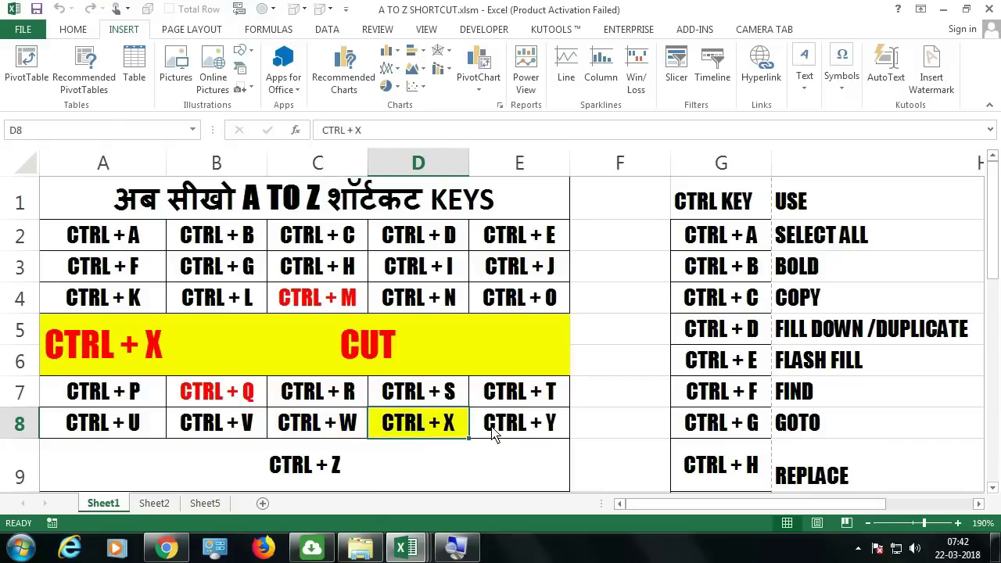
Step: Cut A2:D6 on Sheet2, paste it at F2, and undo the paste
left_click(157, 504)
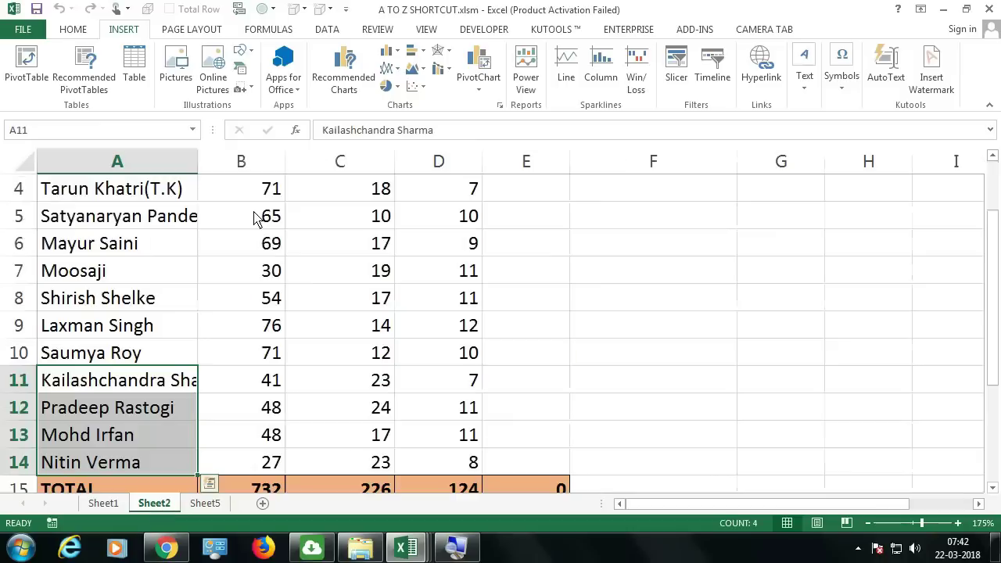
scroll(208, 297, "up", 1)
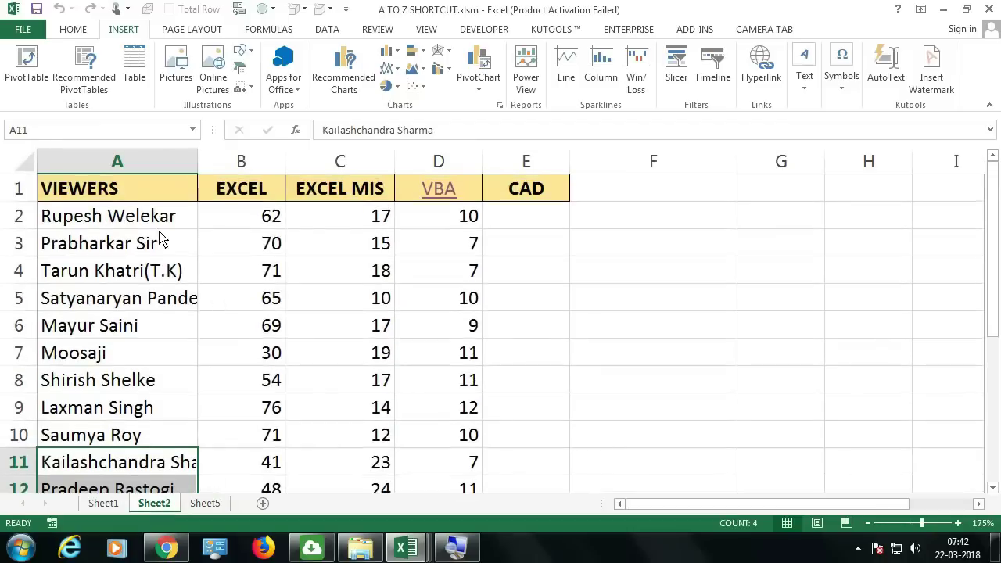
left_click_drag(160, 218, 481, 335)
key("ctrl+c")
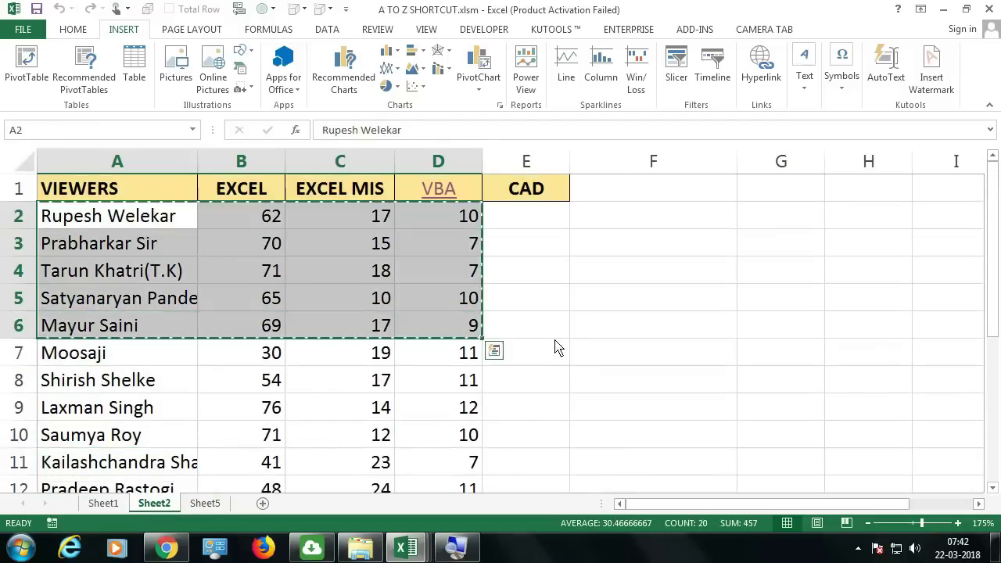
left_click(650, 225)
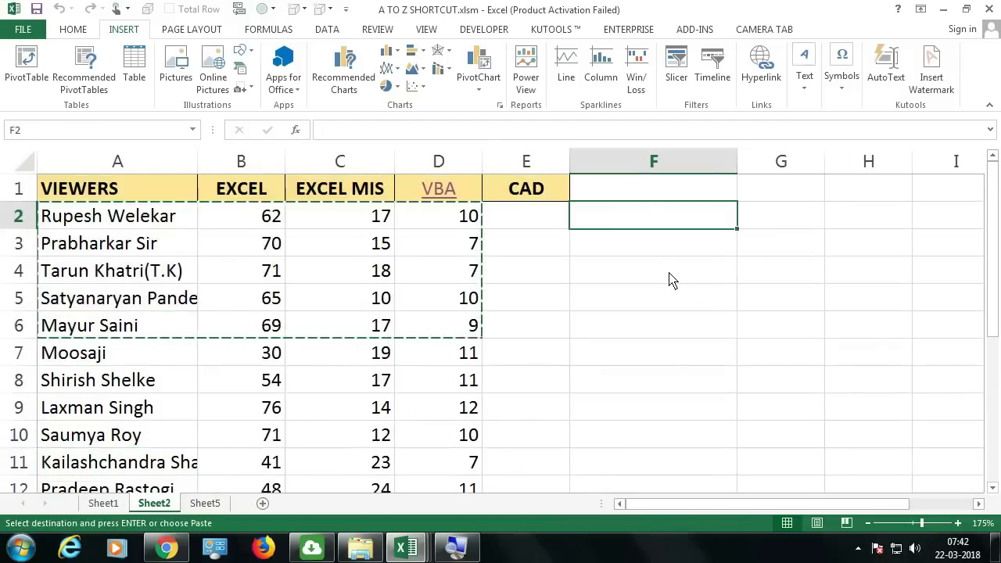
key("ctrl+v")
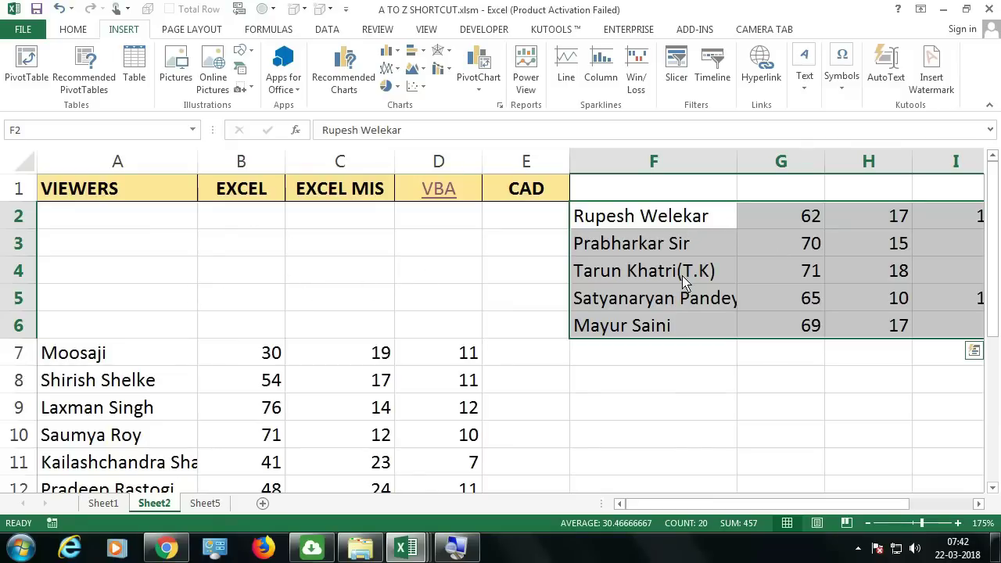
key("ctrl+z")
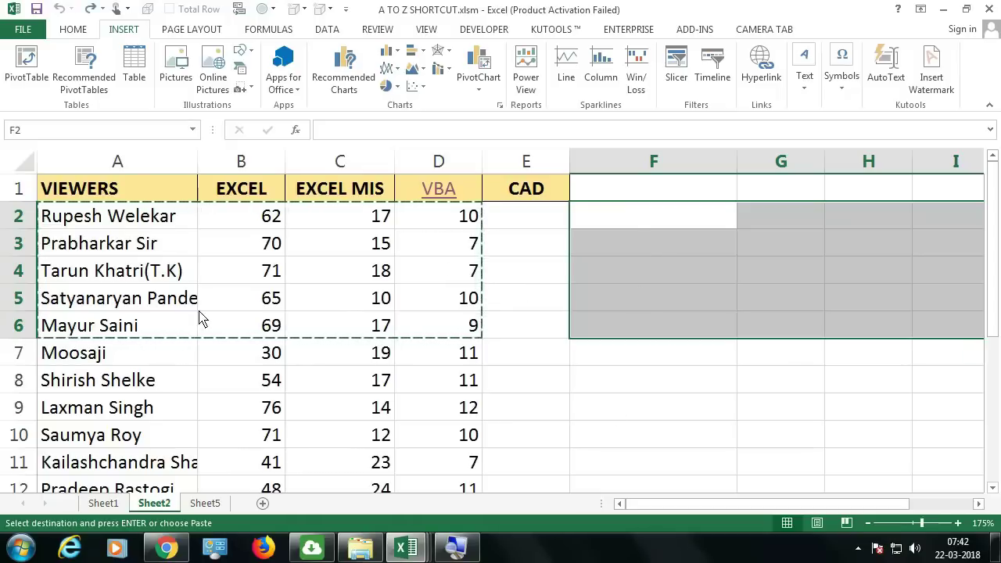
left_click(634, 397)
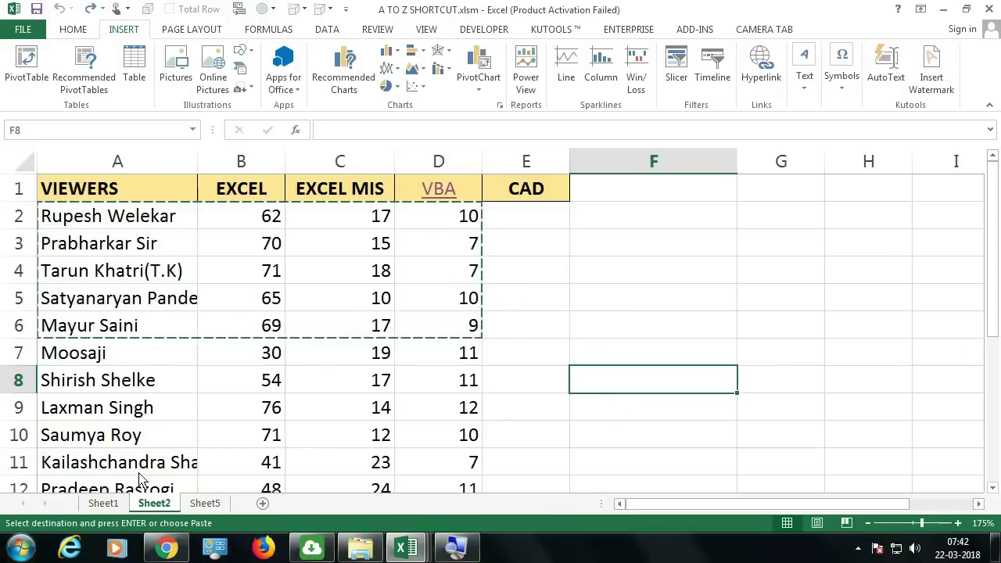
Step: Alternate between the CTRL + Y and CTRL + Z entries in Sheet1's shortcut chart, ending on CTRL + Z
left_click(117, 507)
left_click(513, 427)
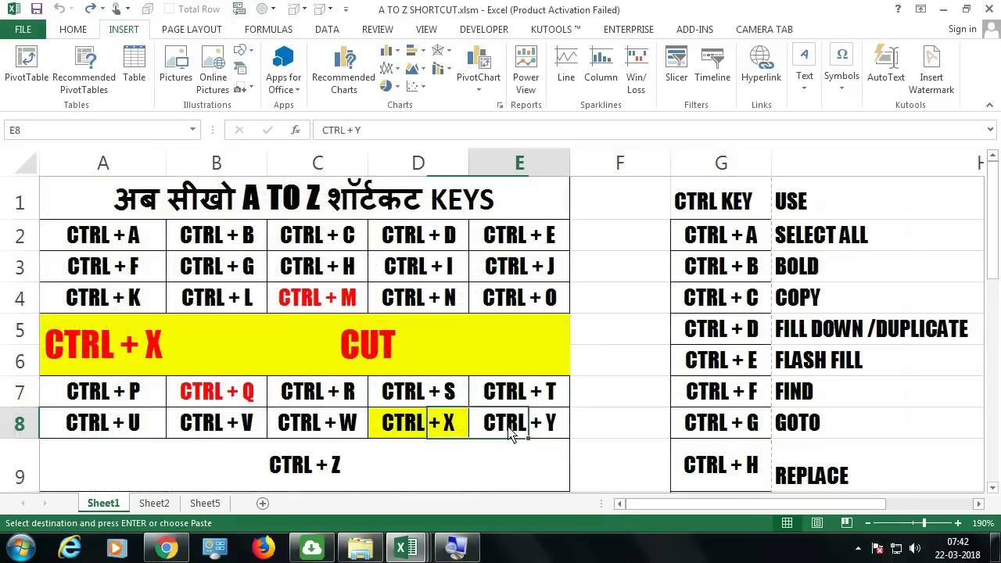
left_click(344, 480)
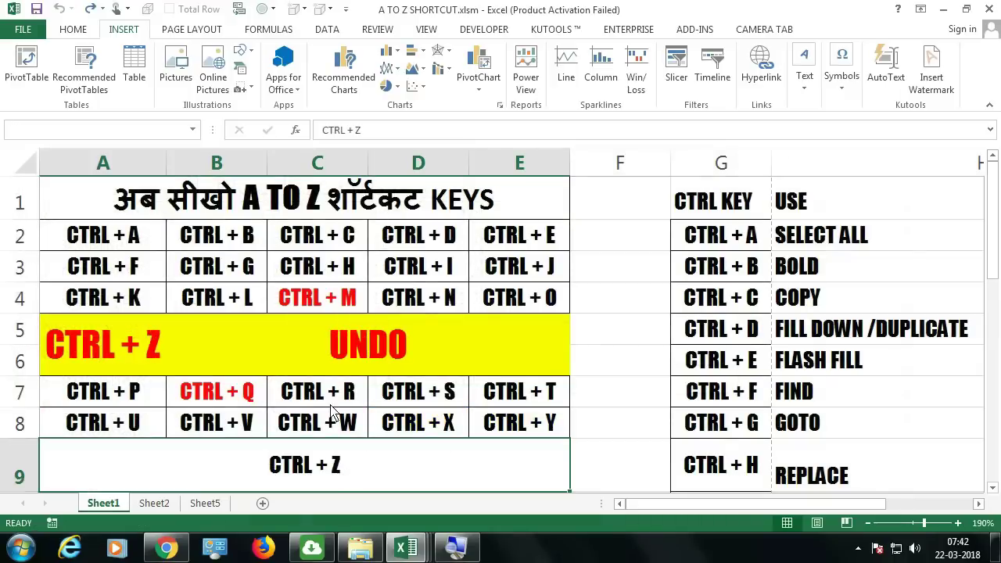
left_click(505, 423)
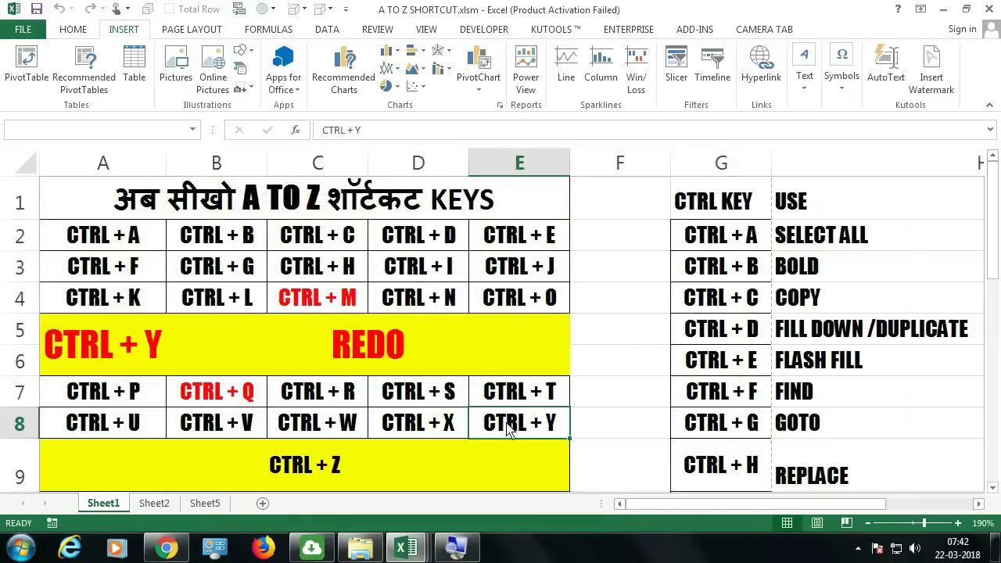
left_click(411, 479)
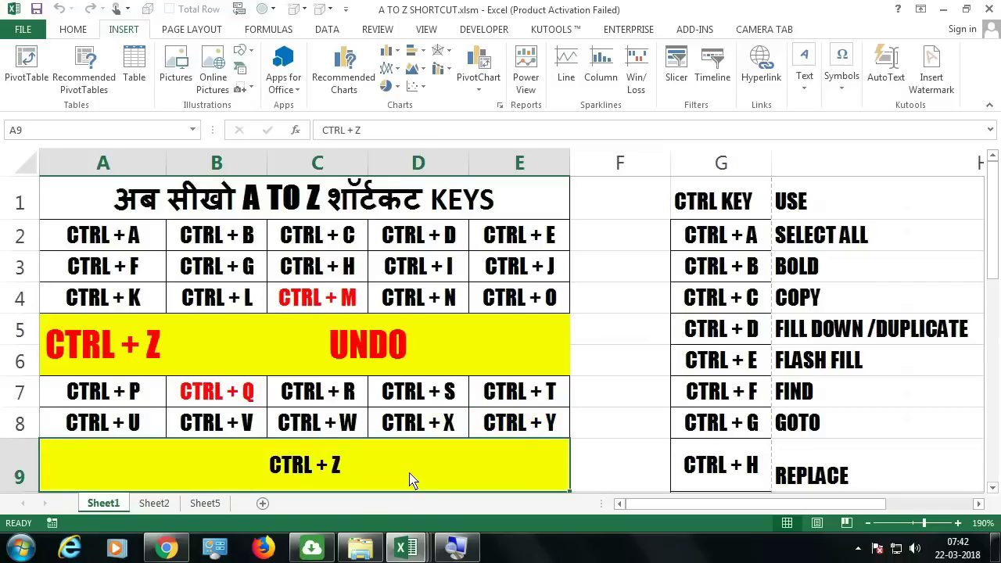
left_click(553, 429)
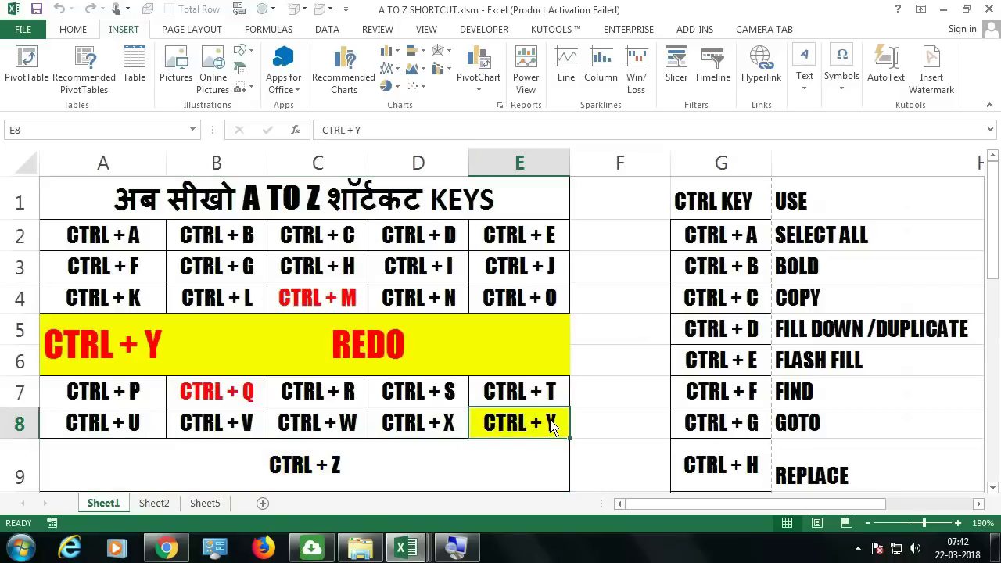
left_click(485, 462)
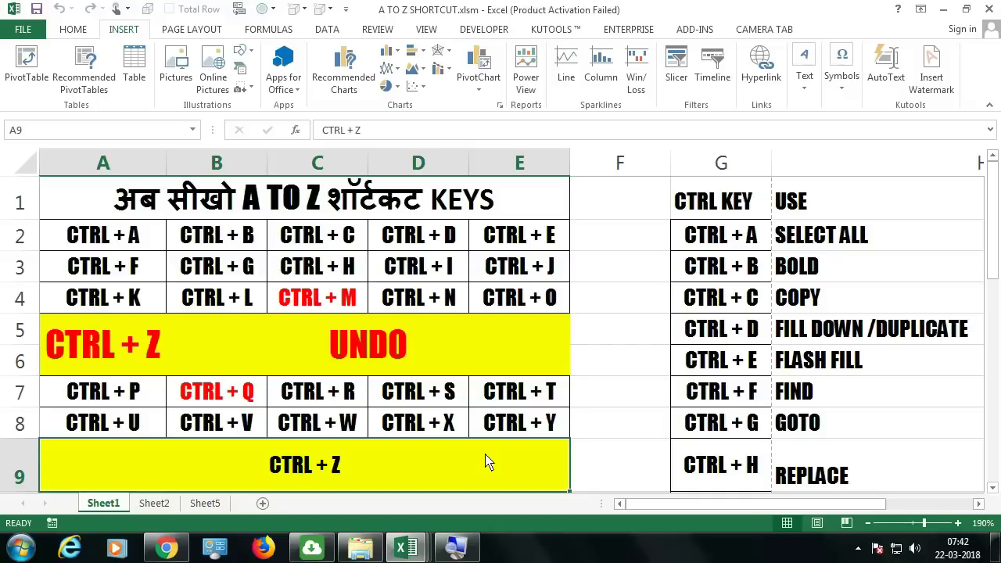
left_click(546, 429)
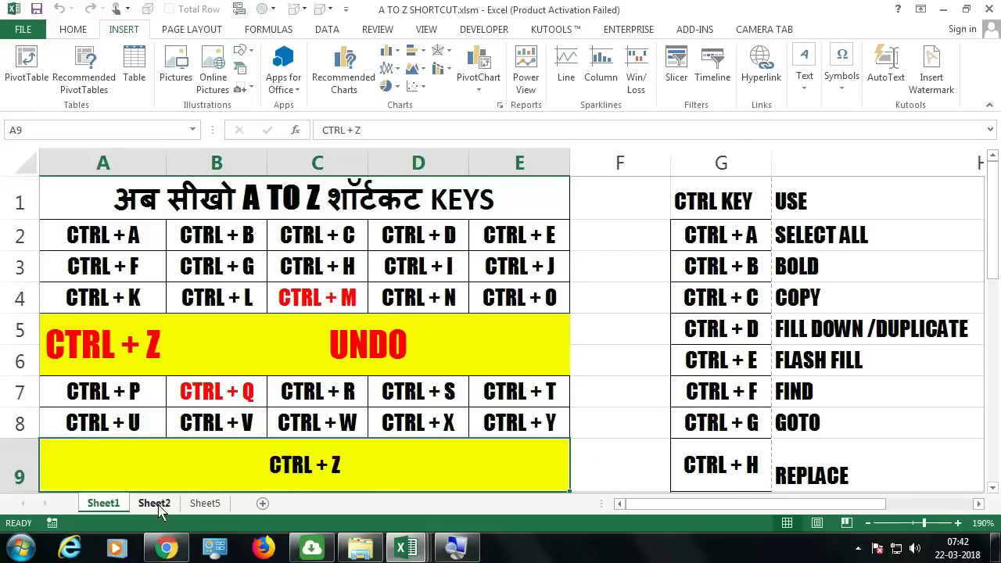
Step: Delete the values in B4:D8 on Sheet2, repeatedly undoing and reapplying the deletion
left_click(154, 503)
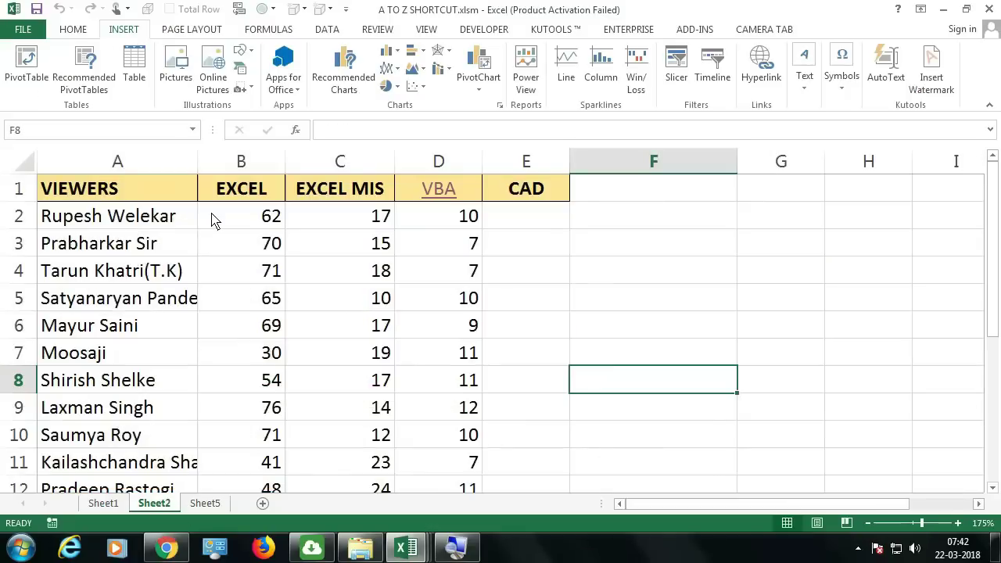
left_click(184, 243)
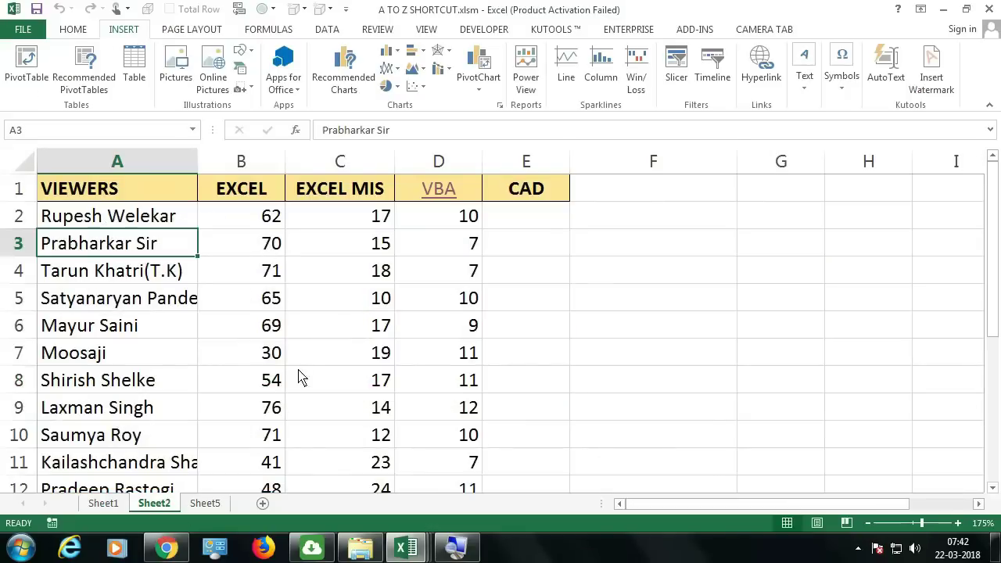
left_click_drag(217, 273, 440, 391)
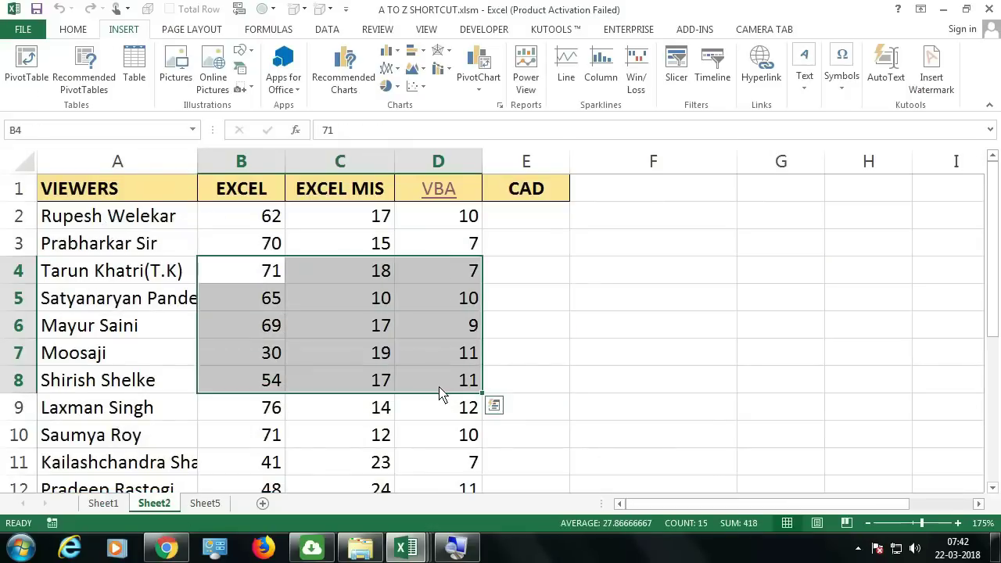
key("Delete")
key("ctrl+z")
key("Delete")
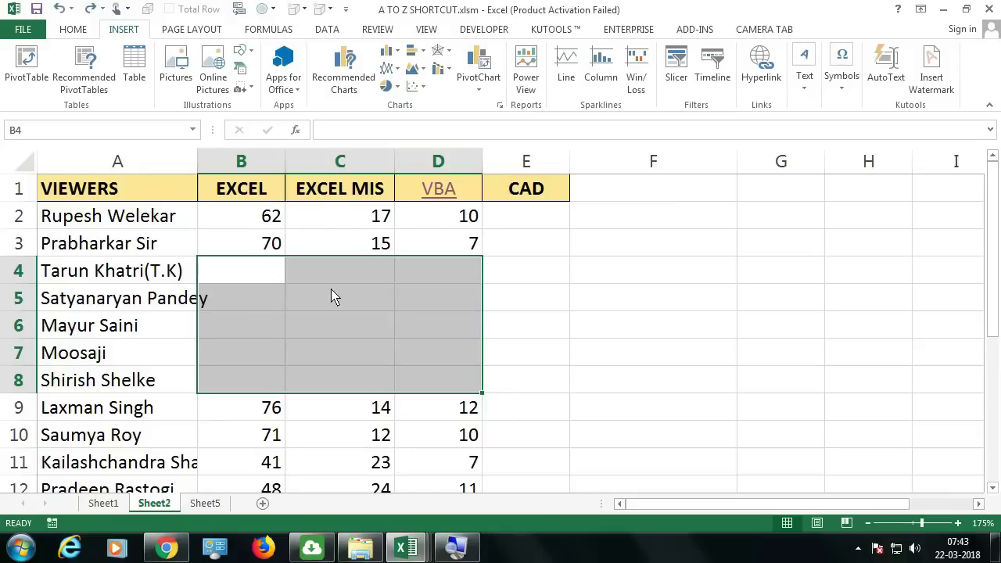
key("ctrl+z")
key("Delete")
key("ctrl+z")
key("Delete")
Step: Go back through Sheet1's shortcut chart, selecting the entries CTRL + X, CTRL + W, CTRL + V, CTRL + U and CTRL + P
left_click(104, 503)
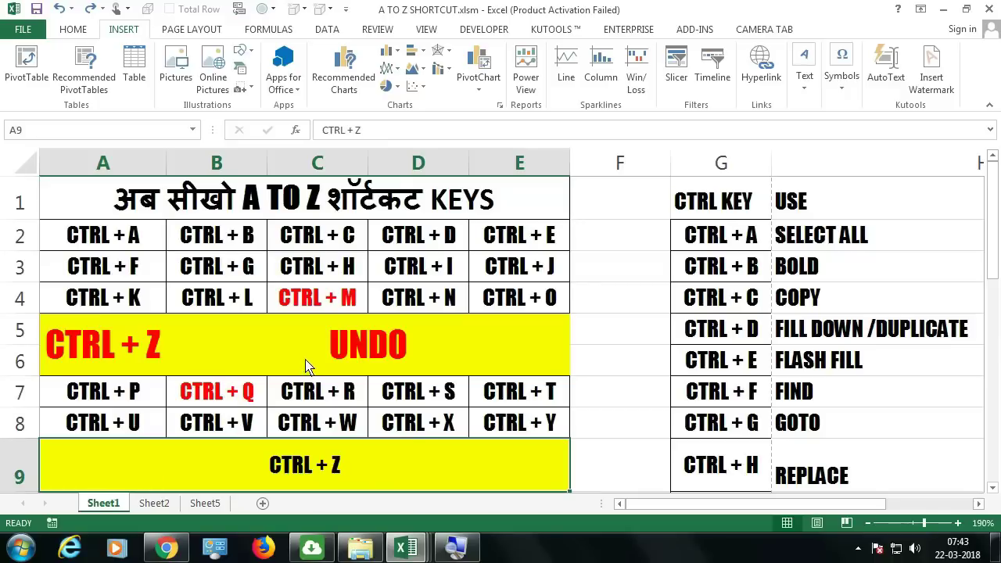
left_click(417, 432)
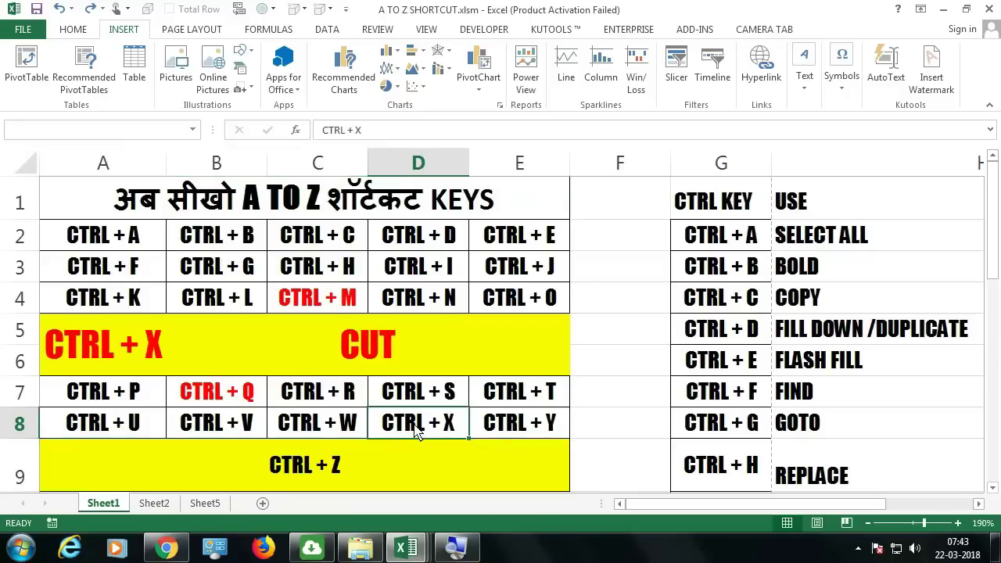
left_click(345, 431)
left_click(243, 433)
left_click(137, 427)
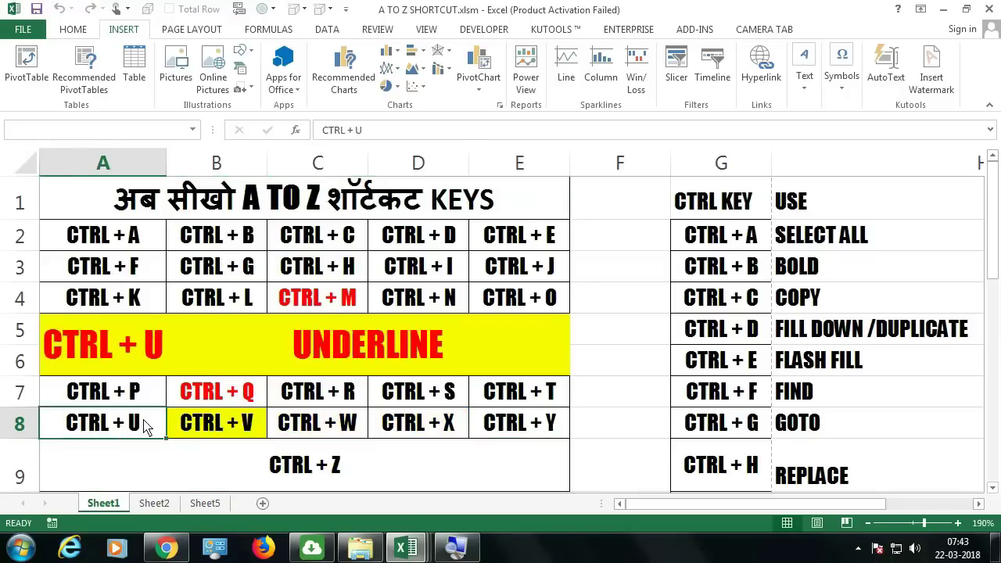
left_click(125, 393)
left_click(540, 424)
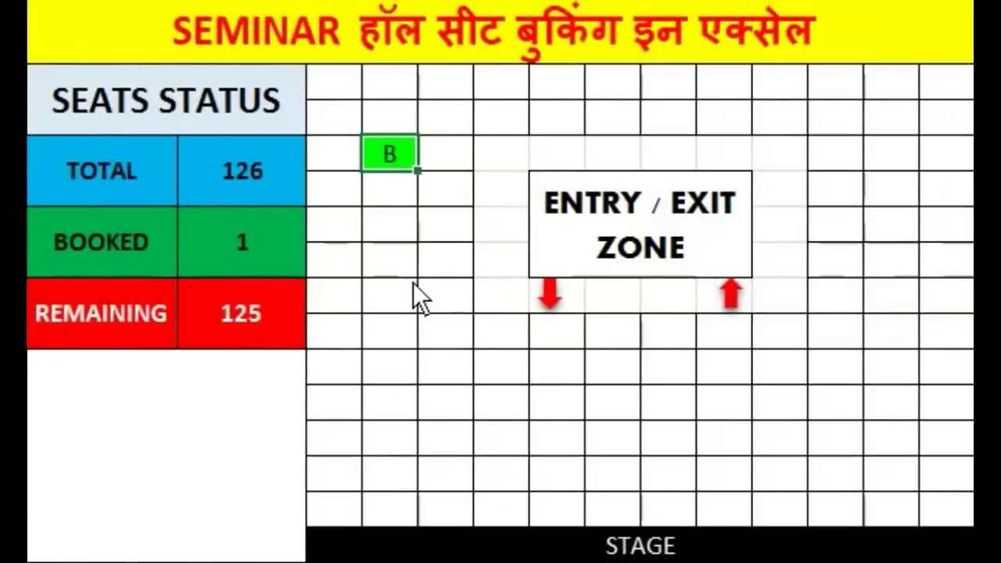
Step: Mark a single seat with B in the seminar hall chart, and fill nine adjacent seats in the tenth row with B
type("B")
key("Return")
left_click_drag(389, 402, 833, 415)
type("B")
key("ctrl+Return")
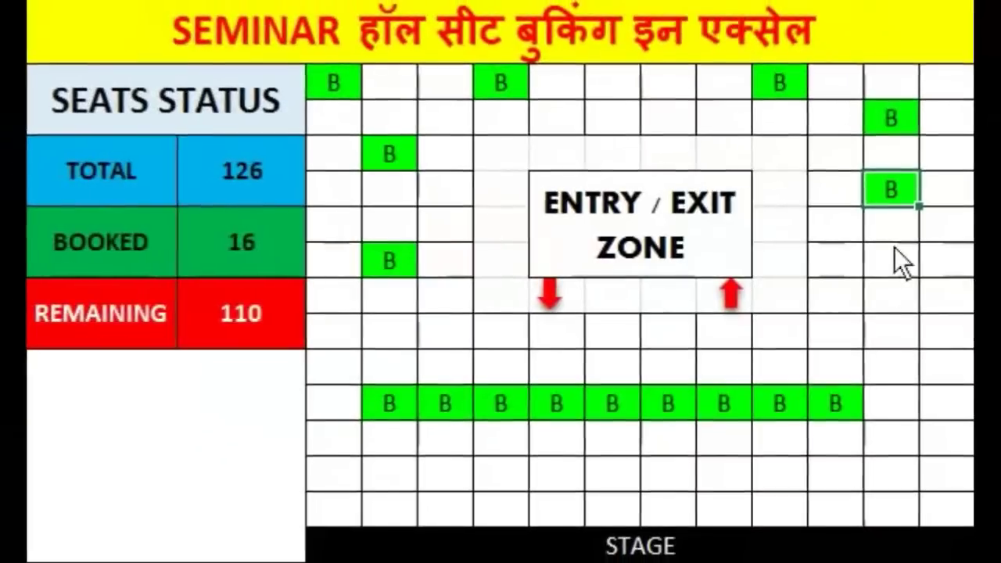
Step: Book the seats at row 6 column 11, row 8 column 1 and row 8 column 4; book and release row 5 column 1
left_click(892, 258)
left_click(350, 324)
left_click(347, 227)
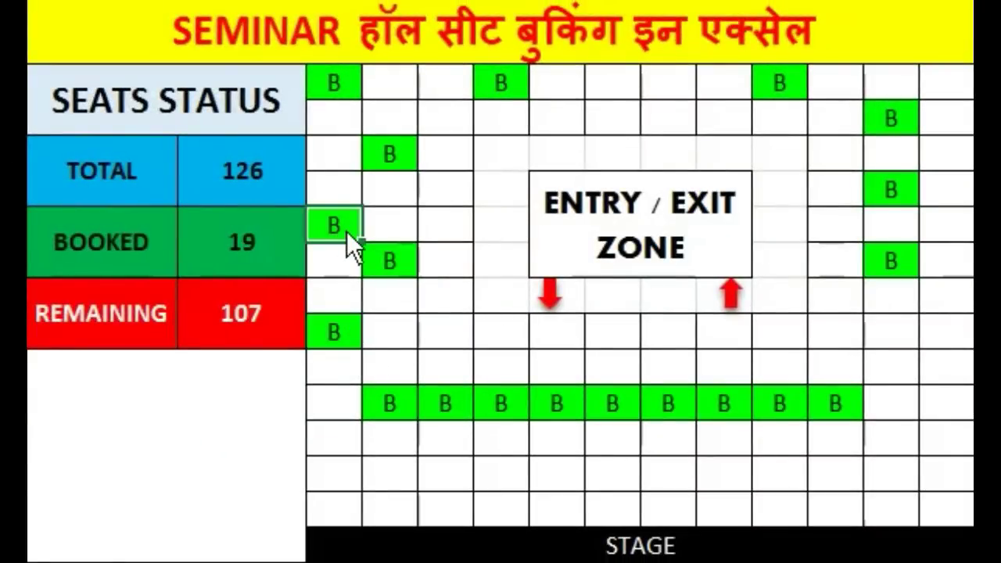
left_click(347, 227)
left_click(500, 335)
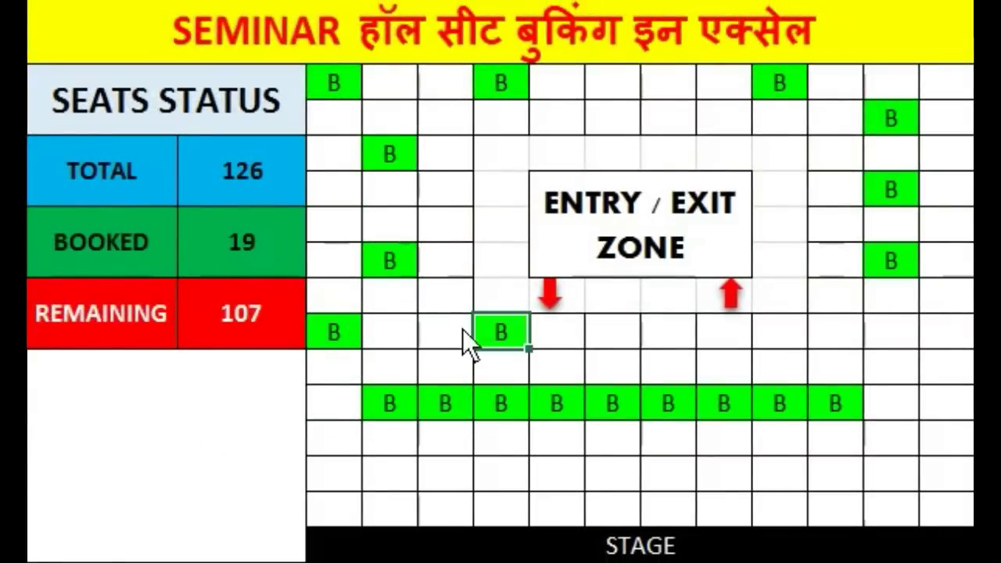